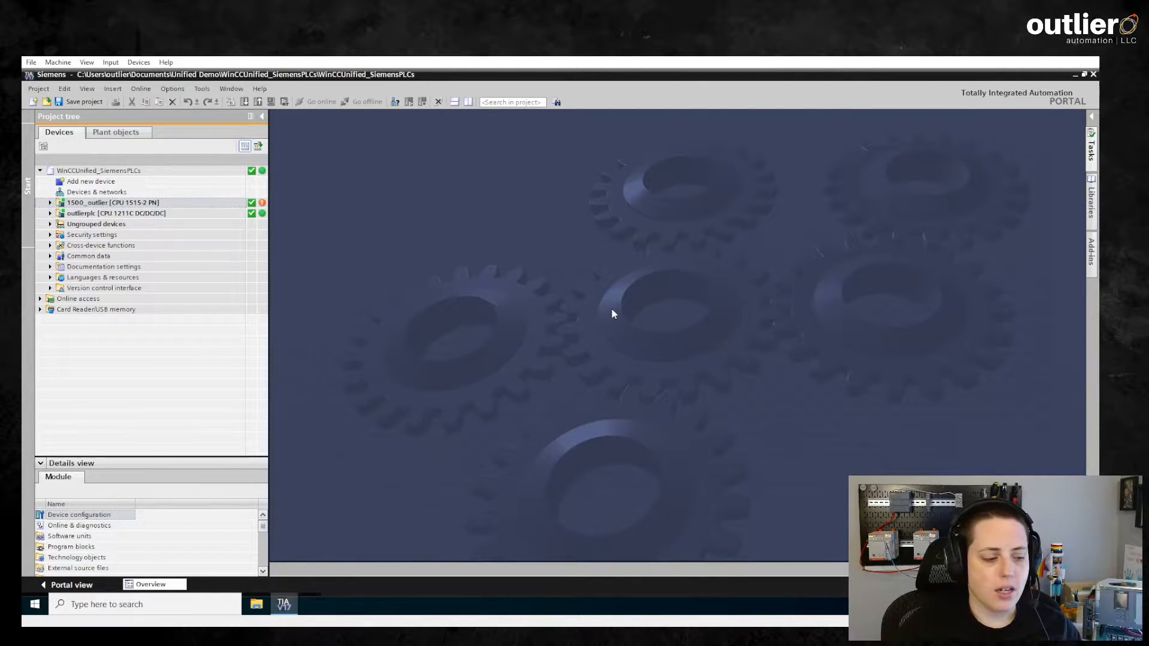
Step: Start adding an HMI device and choose the 15" MTP1500 Unified Comfort panel, article 6AV2 128-3QB06-0AXx
{"action": "double_click", "coordinate": [98, 183]}
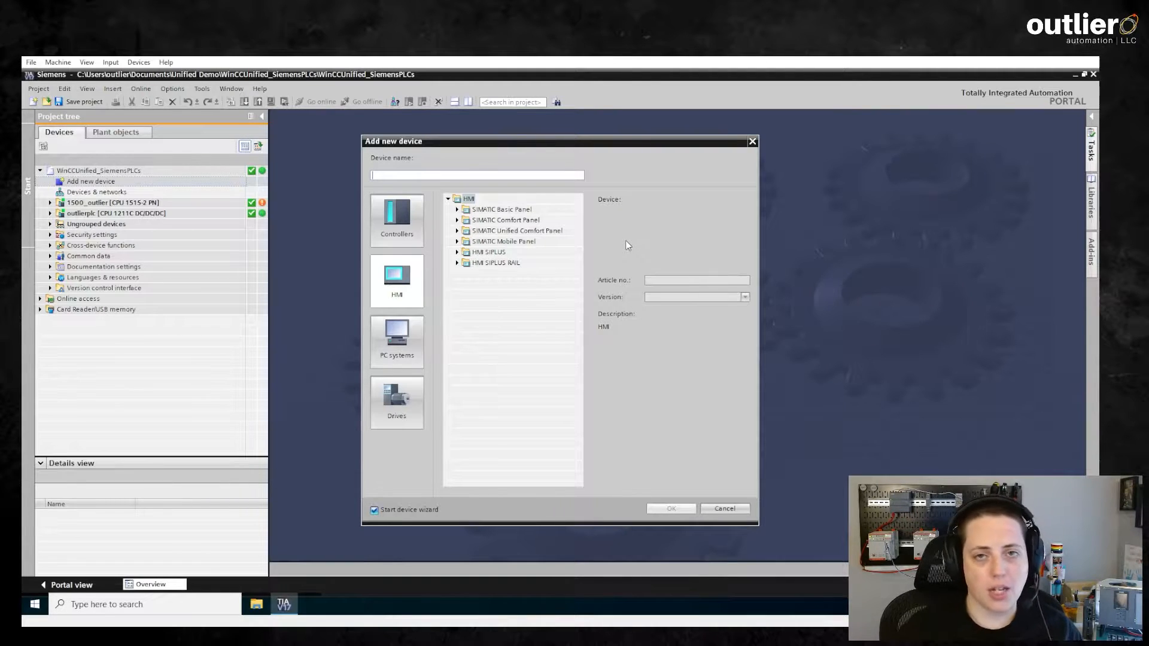
{"action": "left_click", "coordinate": [457, 231]}
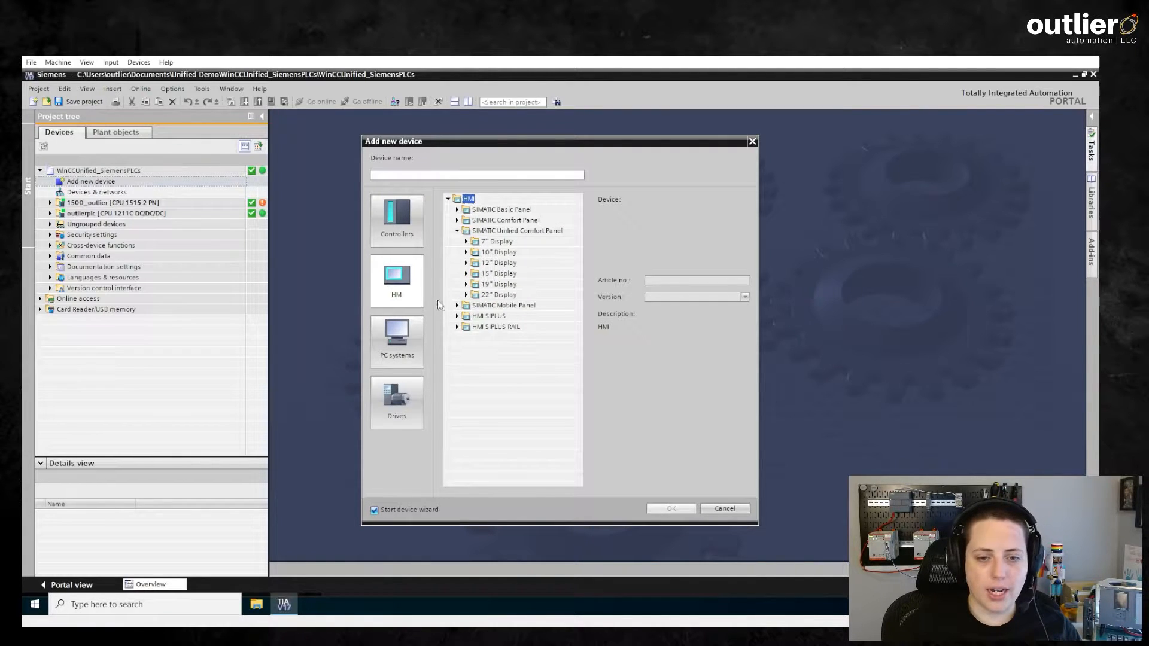
{"action": "left_click", "coordinate": [475, 274]}
{"action": "left_click", "coordinate": [466, 274]}
{"action": "left_click", "coordinate": [501, 285]}
{"action": "left_click", "coordinate": [475, 284]}
{"action": "left_click", "coordinate": [518, 296]}
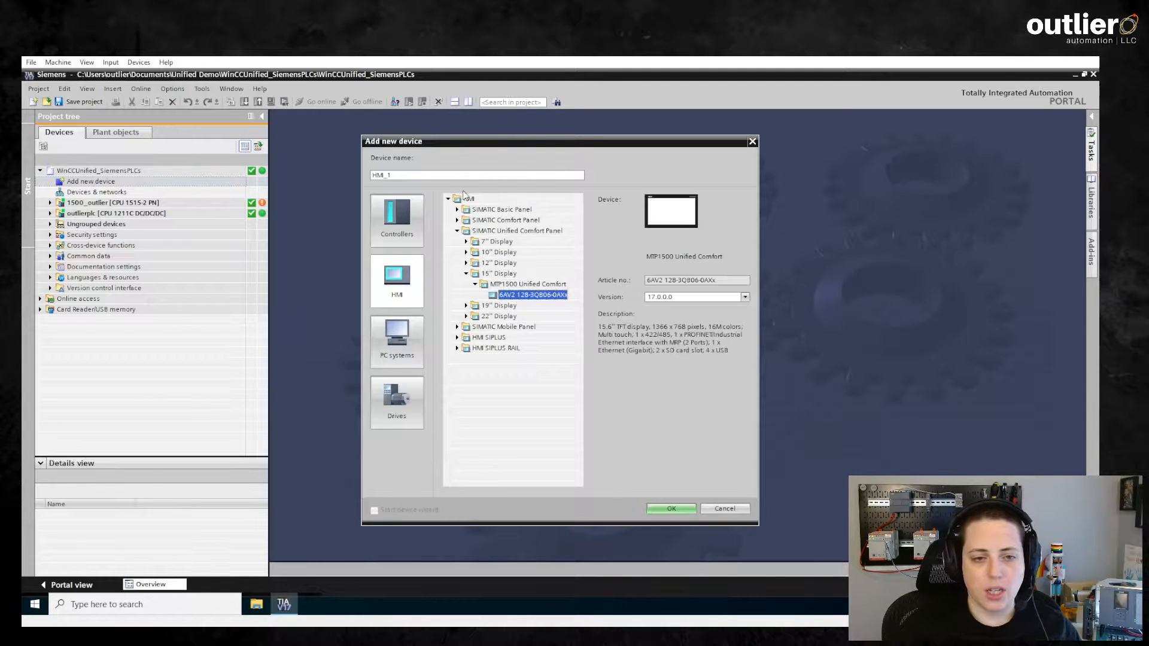
Step: Name the new panel outlierunified, keep version 17.0.0.0 and add it to the project
{"action": "double_click", "coordinate": [408, 175]}
{"action": "type", "text": "outlierunified"}
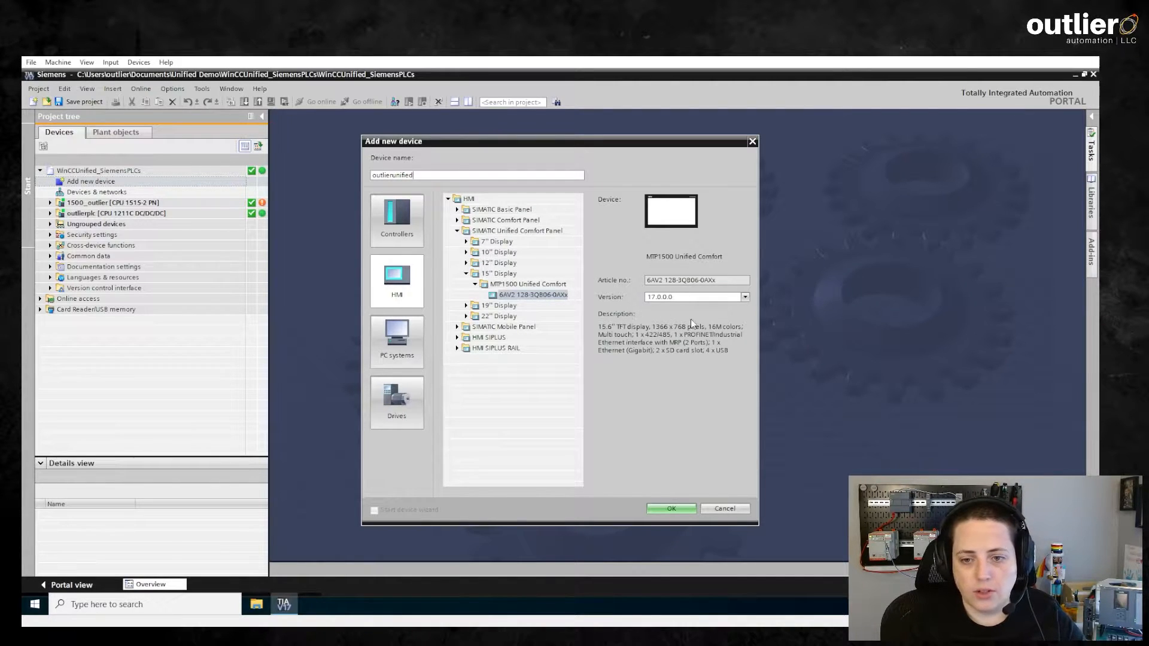
{"action": "left_click", "coordinate": [735, 298]}
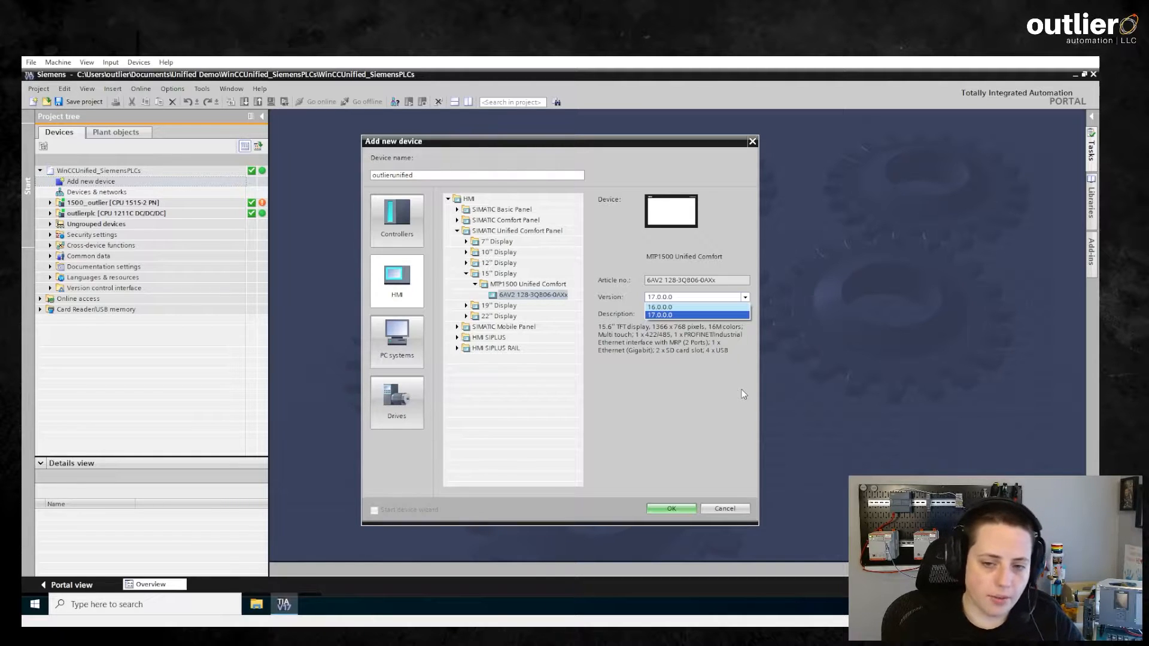
{"action": "left_click", "coordinate": [710, 316]}
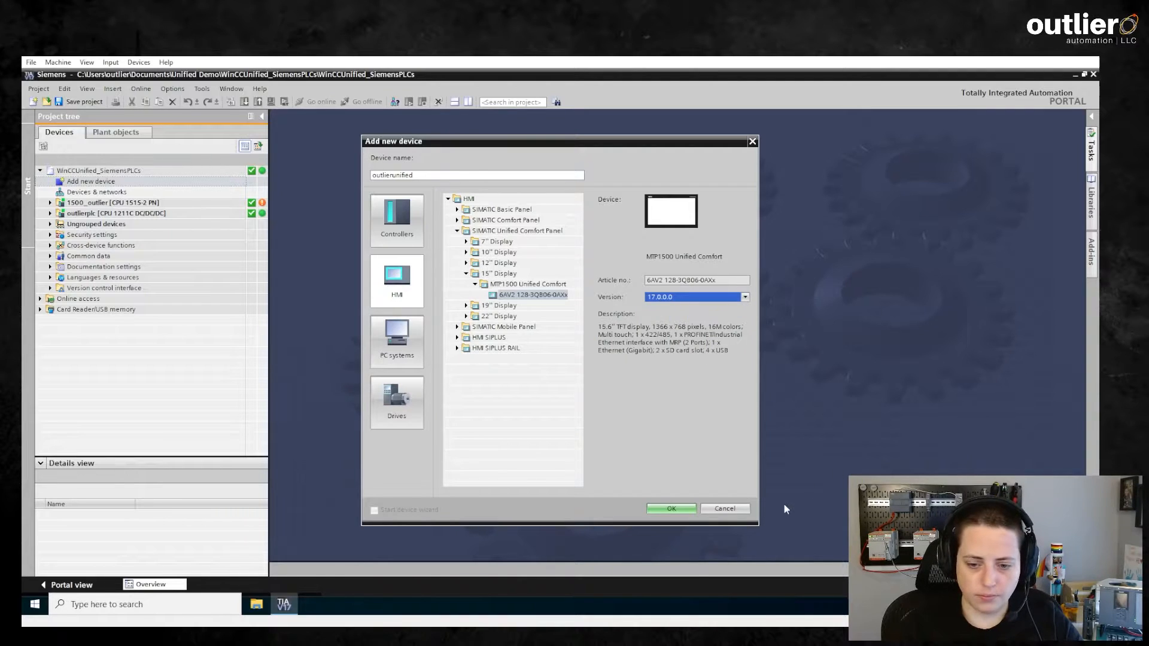
{"action": "left_click", "coordinate": [666, 508]}
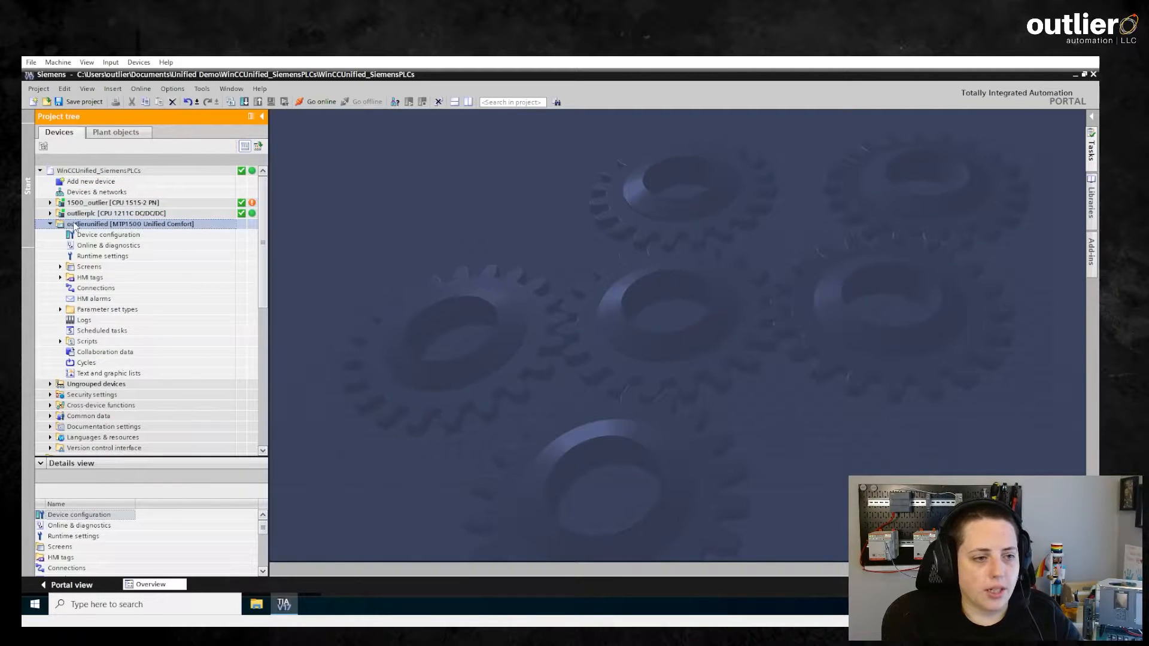
Step: Add a new screen to the outlierunified panel and rename it Main
{"action": "double_click", "coordinate": [89, 267]}
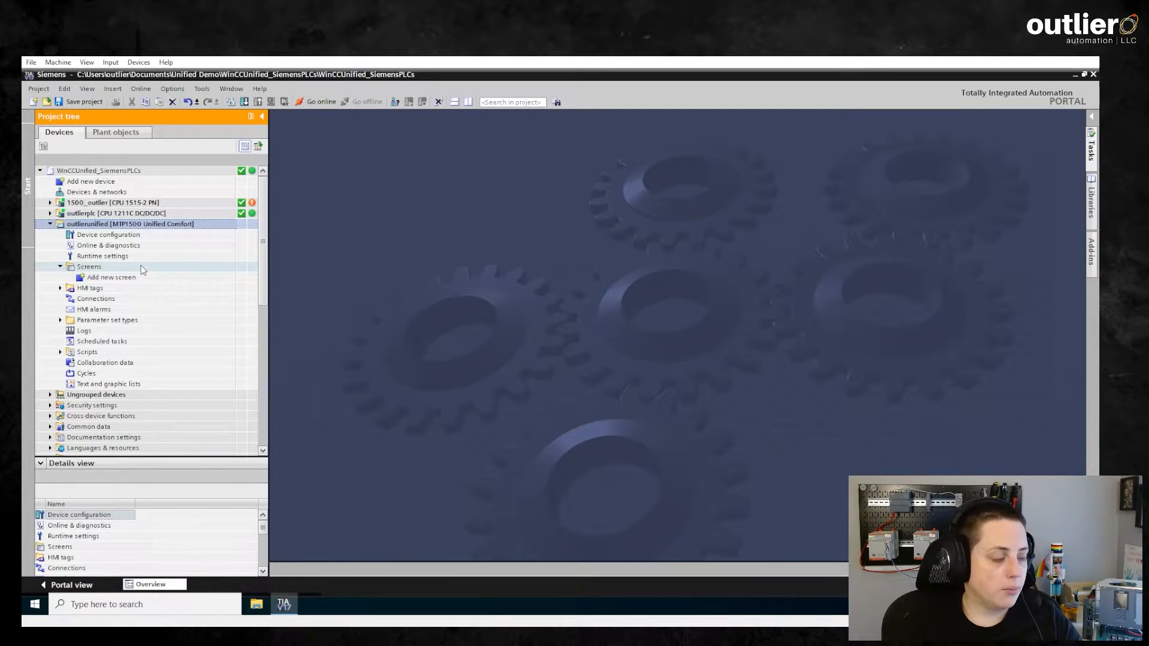
{"action": "left_click", "coordinate": [104, 277]}
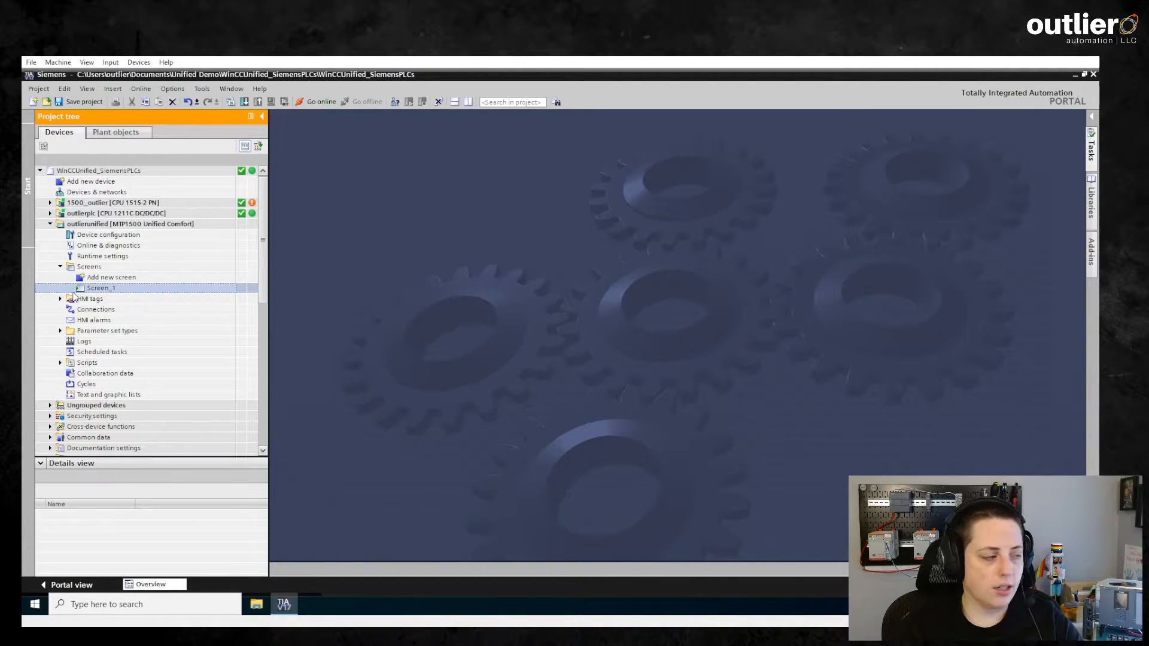
{"action": "right_click", "coordinate": [132, 290]}
{"action": "left_click", "coordinate": [158, 354]}
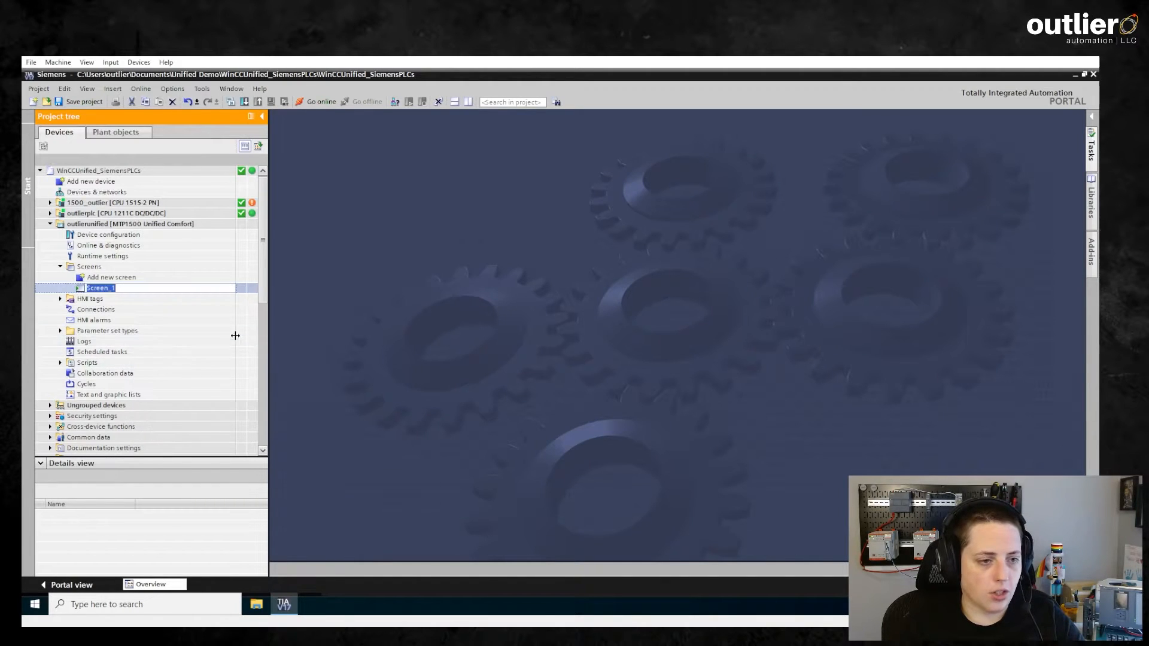
{"action": "type", "text": "Main"}
{"action": "key", "text": "Return"}
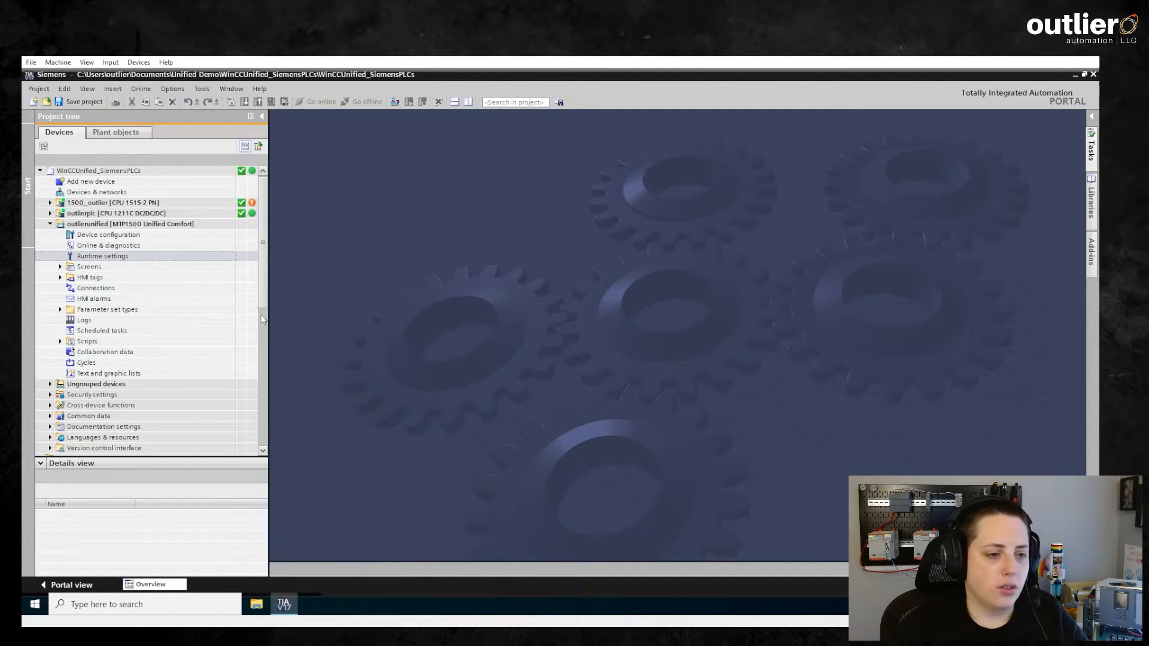
Step: Open the project's Devices & networks editor and locate the outlierunified panel in the network view
{"action": "double_click", "coordinate": [101, 192]}
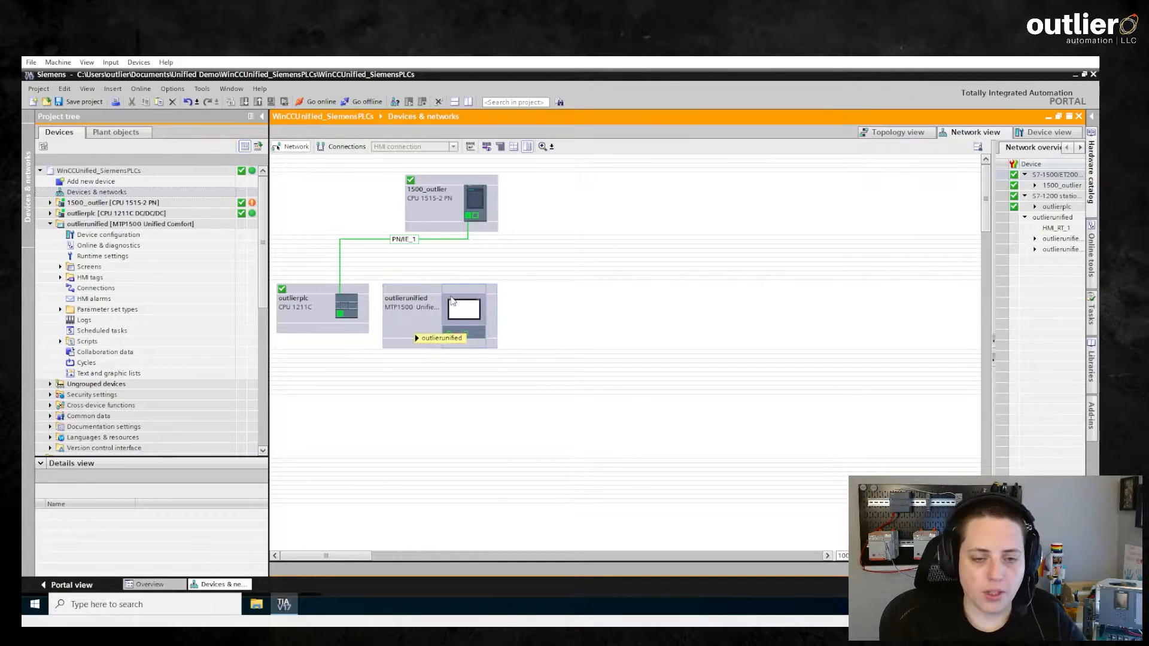
{"action": "left_click", "coordinate": [390, 296]}
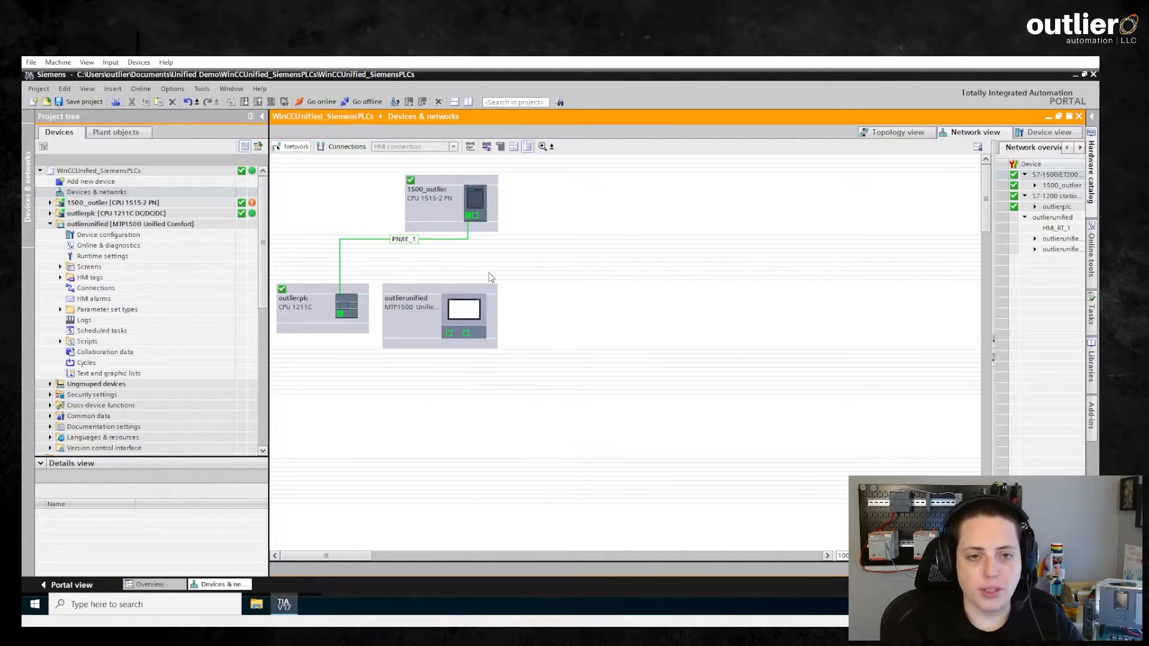
{"action": "left_click", "coordinate": [432, 321]}
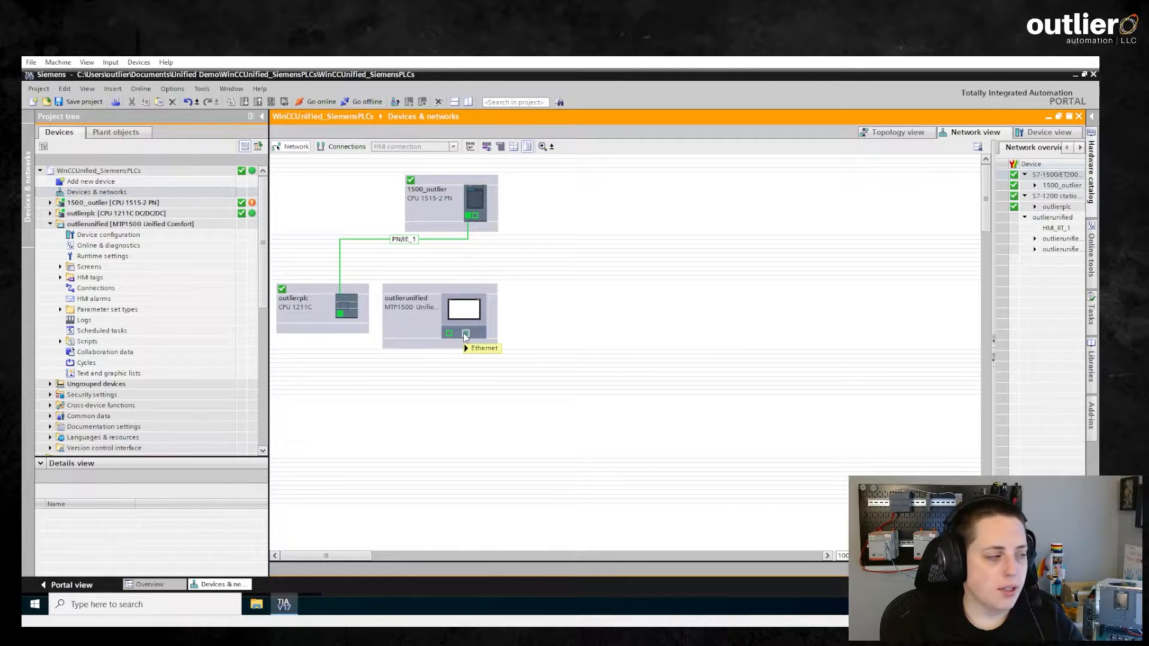
Step: Set the IP address of the outlierunified panel's PROFINET Interface_1 [X1] to 192.168.1.30
{"action": "mouse_move", "coordinate": [465, 334]}
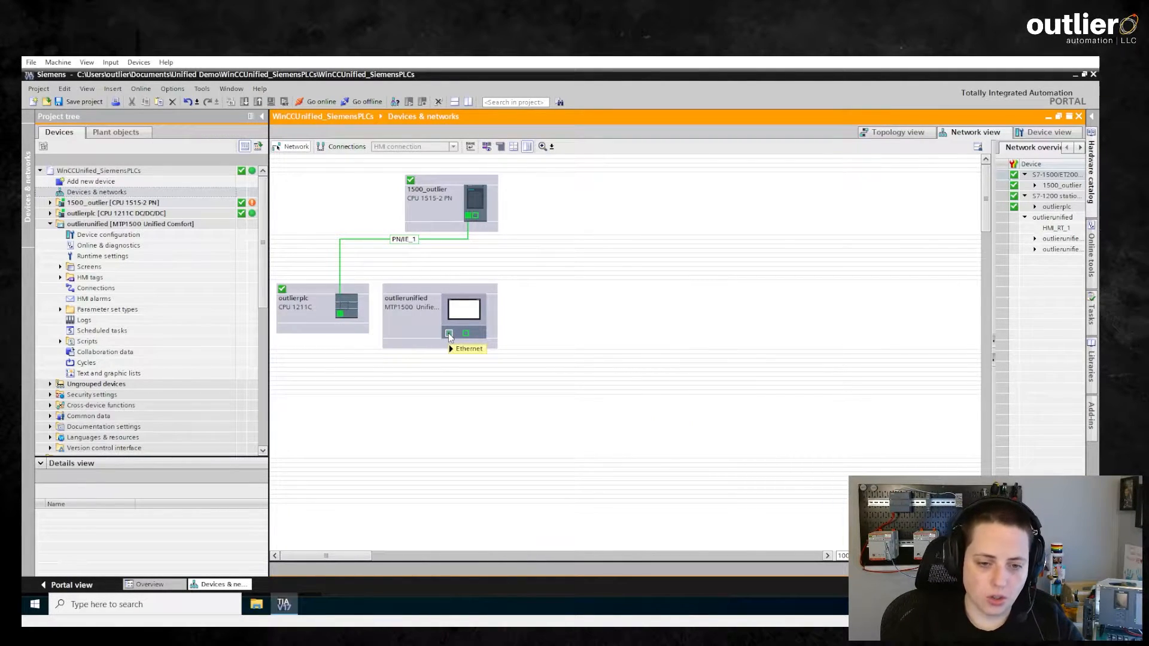
{"action": "left_click", "coordinate": [448, 333]}
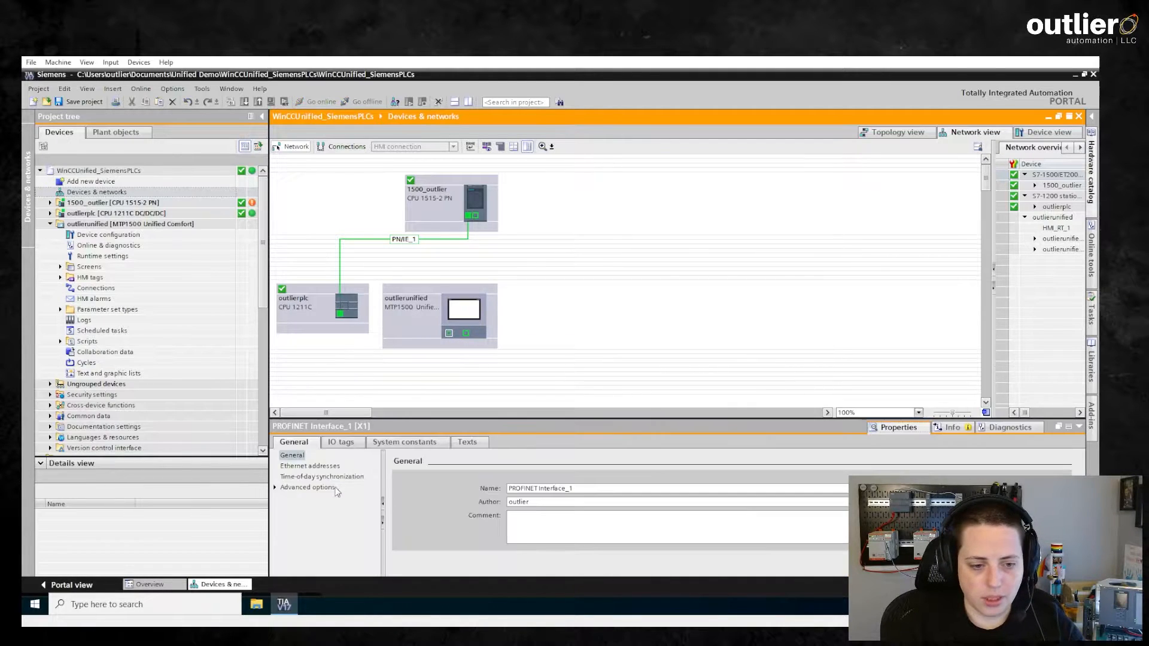
{"action": "left_click", "coordinate": [304, 467]}
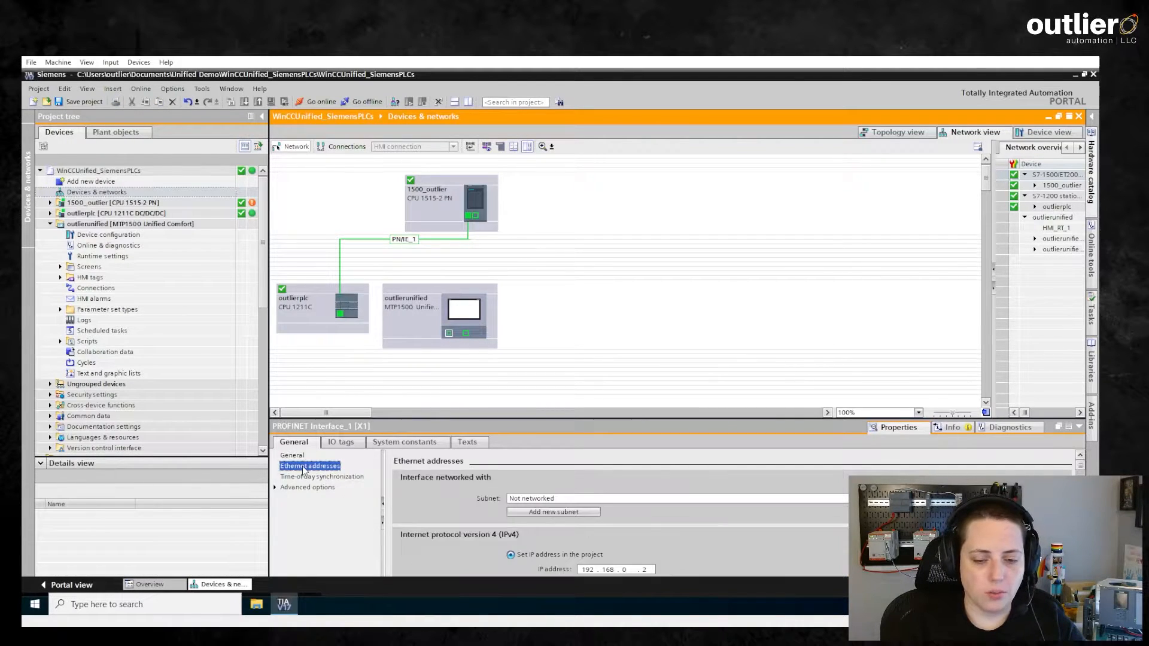
{"action": "left_click_drag", "start_coordinate": [561, 421], "coordinate": [562, 352]}
{"action": "double_click", "coordinate": [624, 500]}
{"action": "type", "text": "1"}
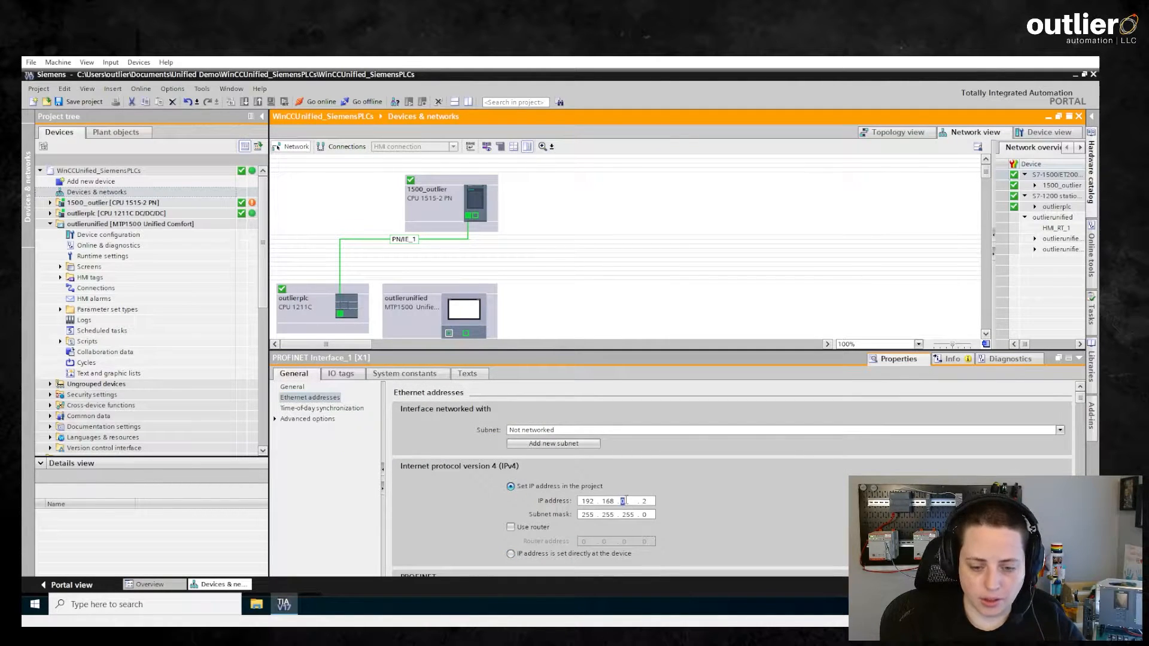
{"action": "key", "text": "period"}
{"action": "type", "text": "30"}
{"action": "key", "text": "Return"}
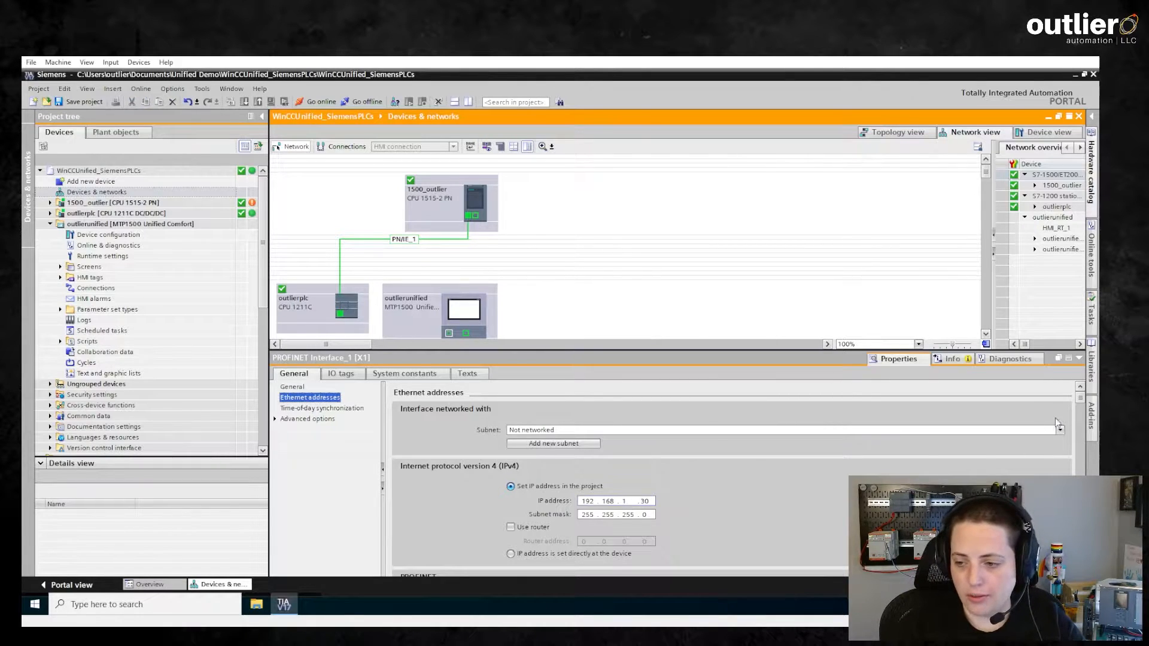
{"action": "left_click_drag", "start_coordinate": [1081, 397], "coordinate": [1082, 410]}
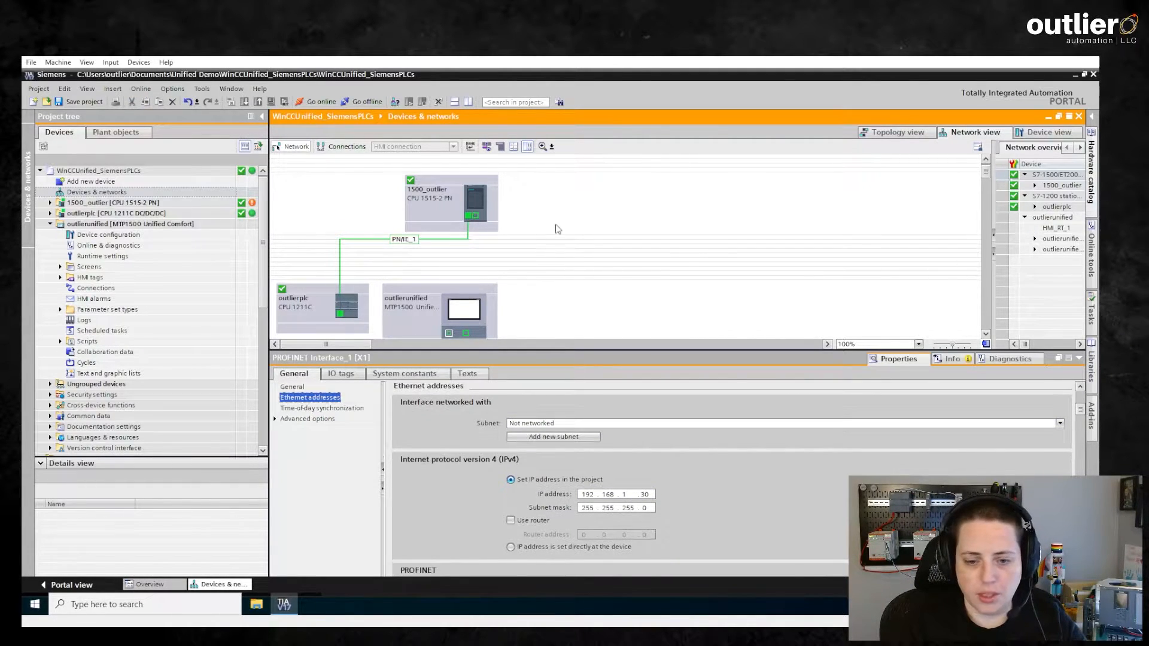
Step: Try to network the panel's first Ethernet port with the 1500_outlier PLC while the controllers are online
{"action": "left_click", "coordinate": [449, 334]}
{"action": "left_click_drag", "start_coordinate": [449, 334], "coordinate": [466, 217]}
{"action": "left_click", "coordinate": [491, 260]}
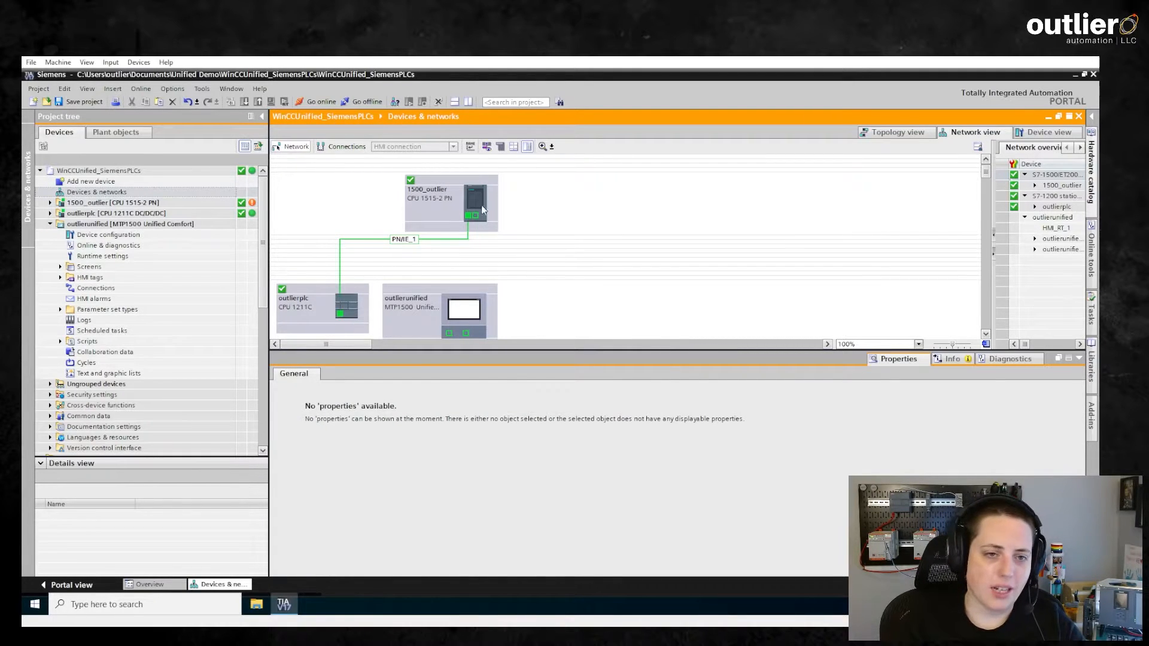
Step: Take both controllers, 1500_outlier and outlierplc, offline
{"action": "left_click", "coordinate": [196, 204]}
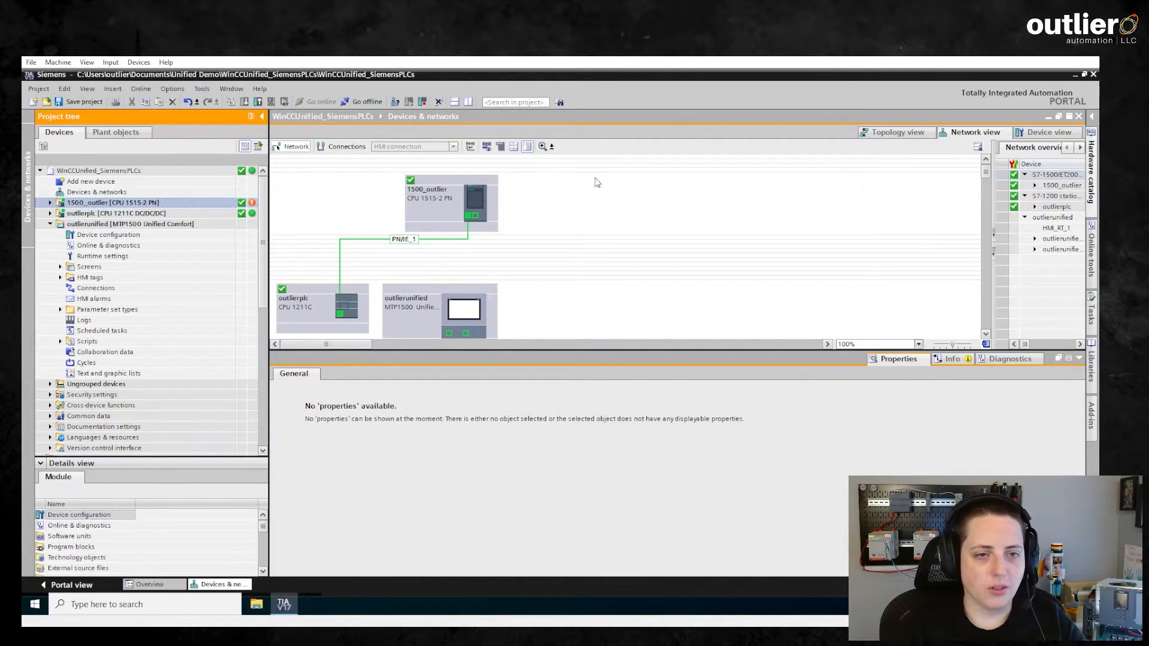
{"action": "left_click", "coordinate": [362, 102]}
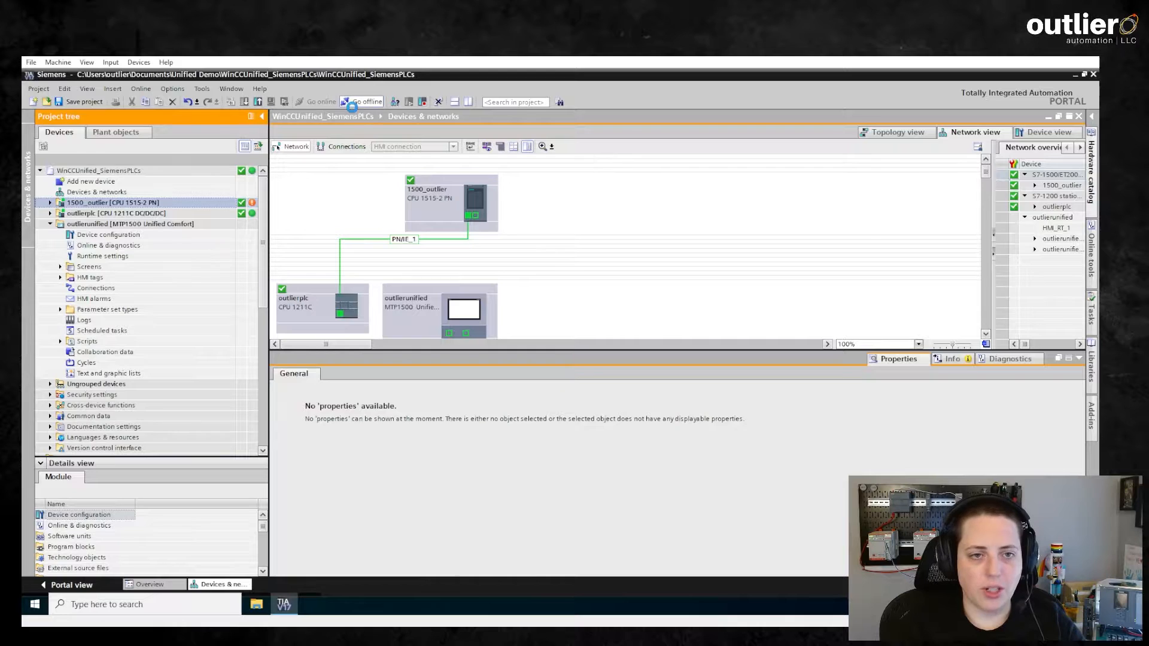
{"action": "left_click", "coordinate": [173, 213]}
{"action": "left_click", "coordinate": [362, 101]}
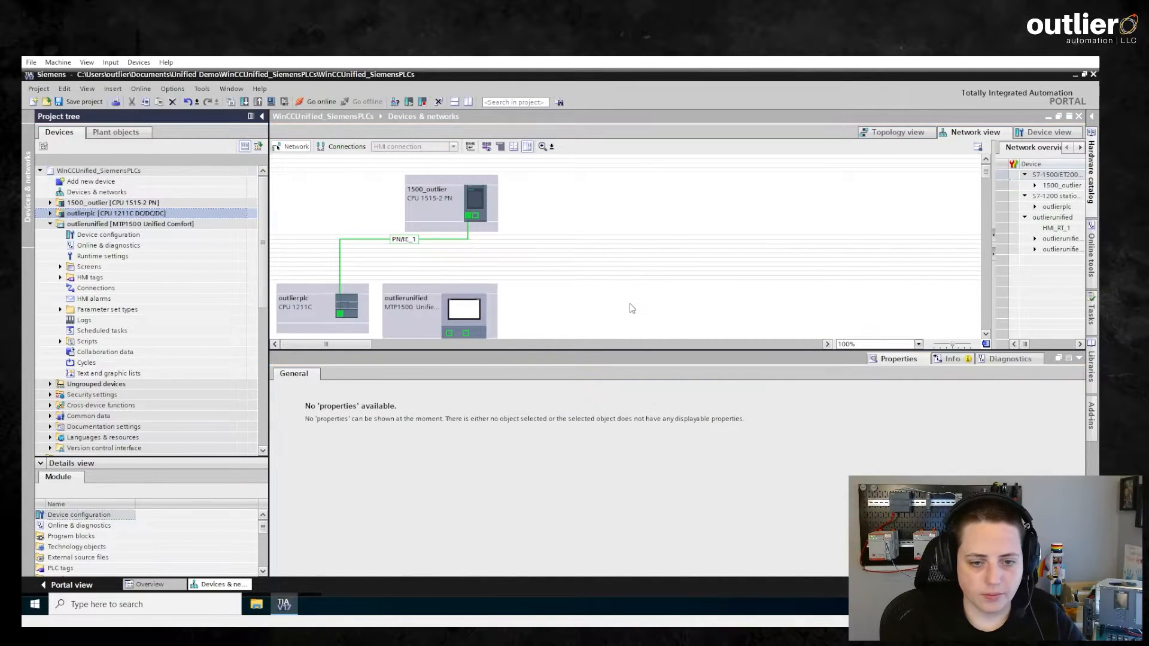
Step: Connect the outlierunified panel's PROFINET Interface_1 to the 1500_outlier PLC on the PN/IE_1 subnet
{"action": "left_click_drag", "start_coordinate": [449, 333], "coordinate": [476, 214]}
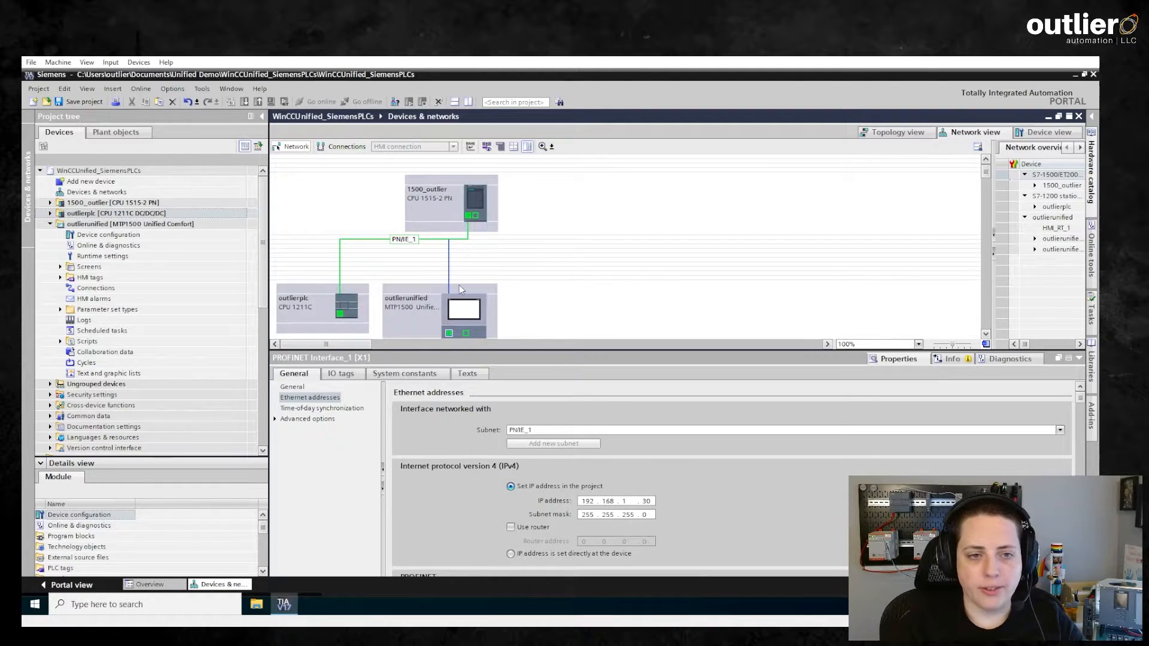
{"action": "left_click", "coordinate": [543, 345]}
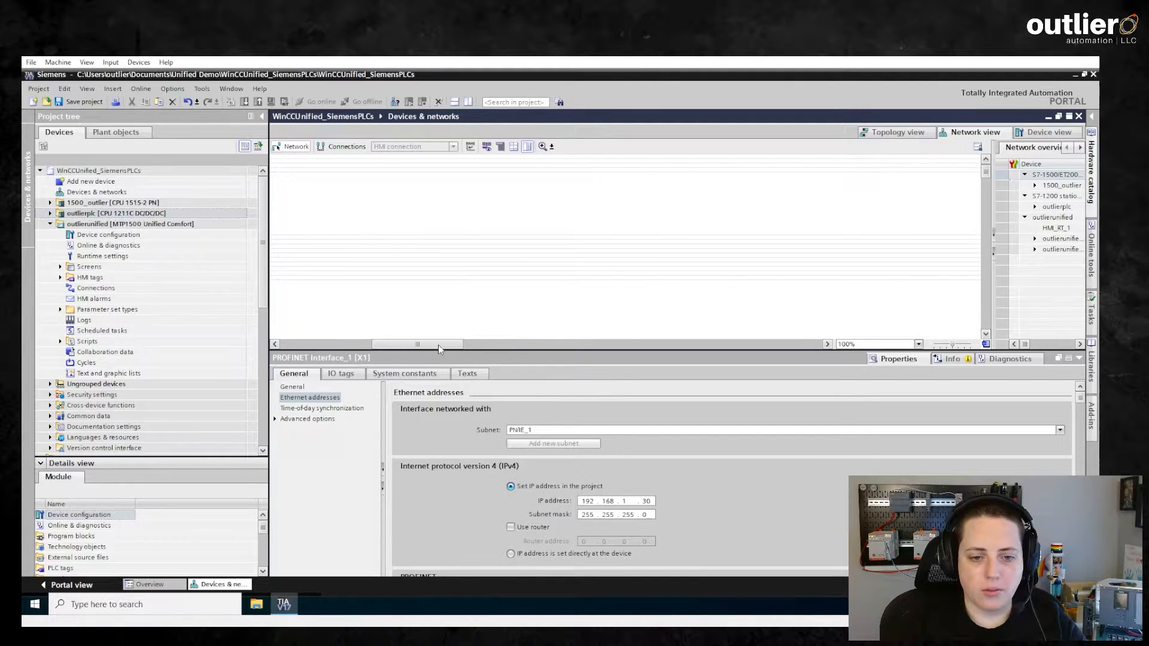
{"action": "left_click_drag", "start_coordinate": [438, 344], "coordinate": [347, 344]}
{"action": "left_click_drag", "start_coordinate": [566, 350], "coordinate": [560, 421]}
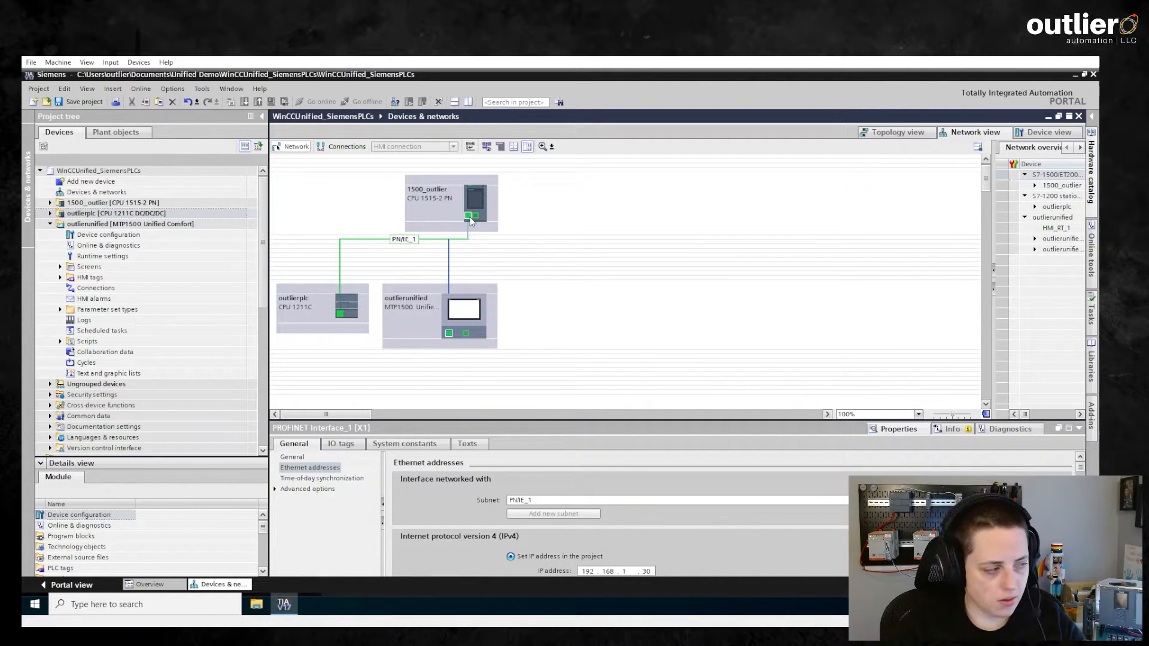
Step: Create HMI connections from the outlierunified panel to both the 1500_outlier and outlierplc controllers
{"action": "mouse_move", "coordinate": [470, 248]}
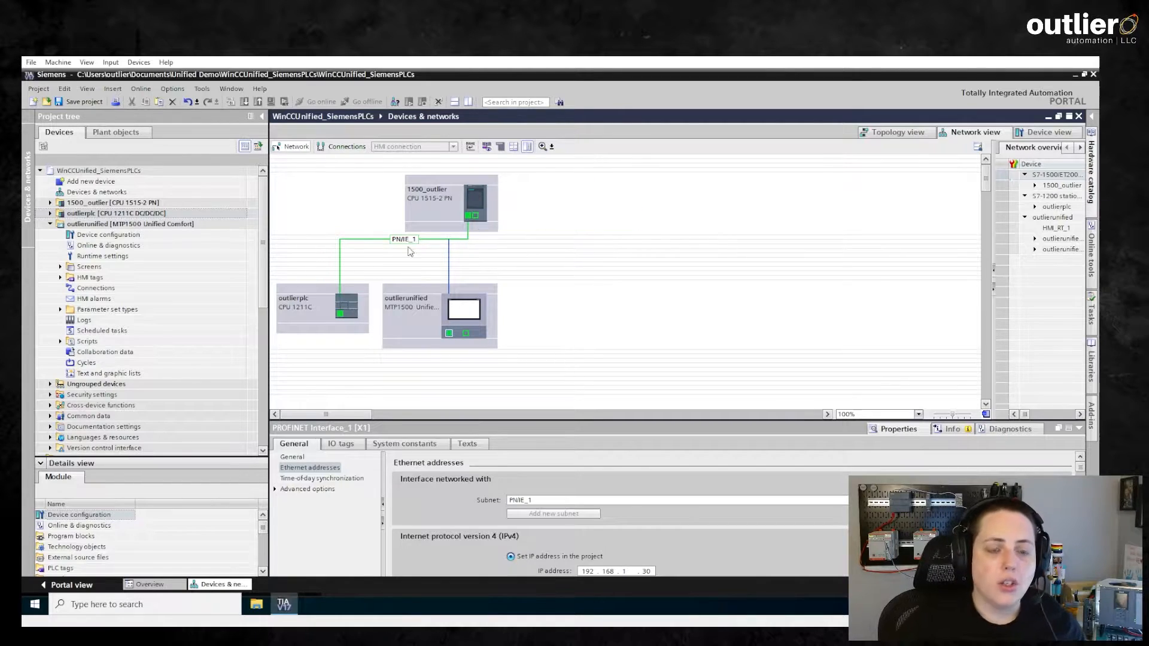
{"action": "left_click", "coordinate": [329, 147]}
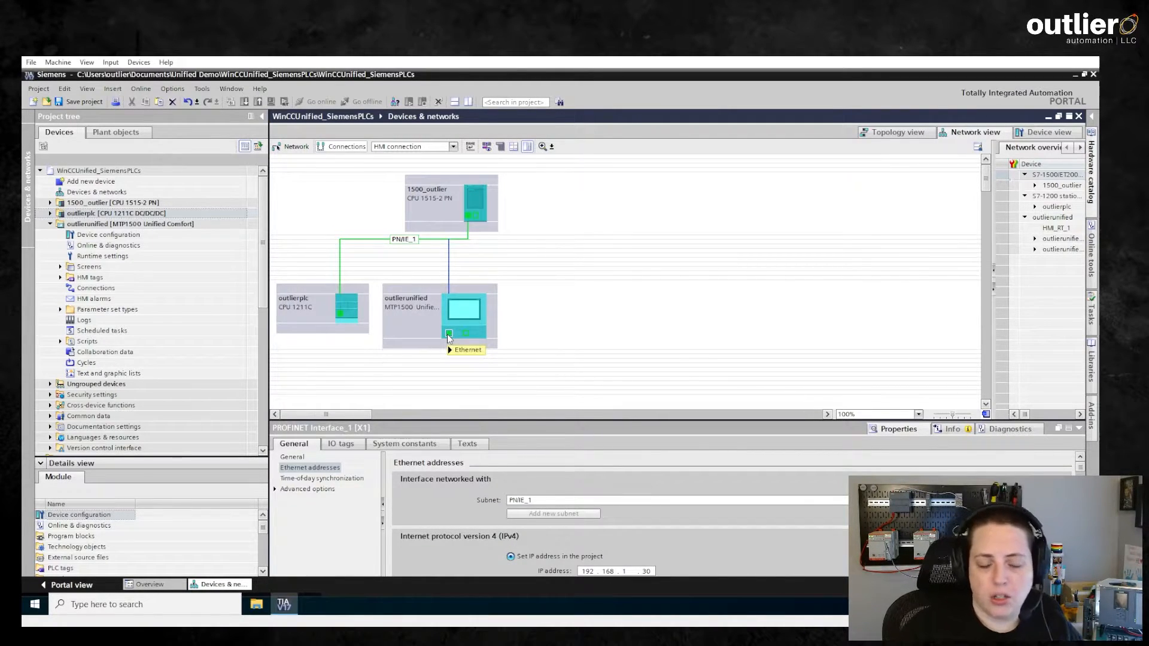
{"action": "mouse_move", "coordinate": [447, 334]}
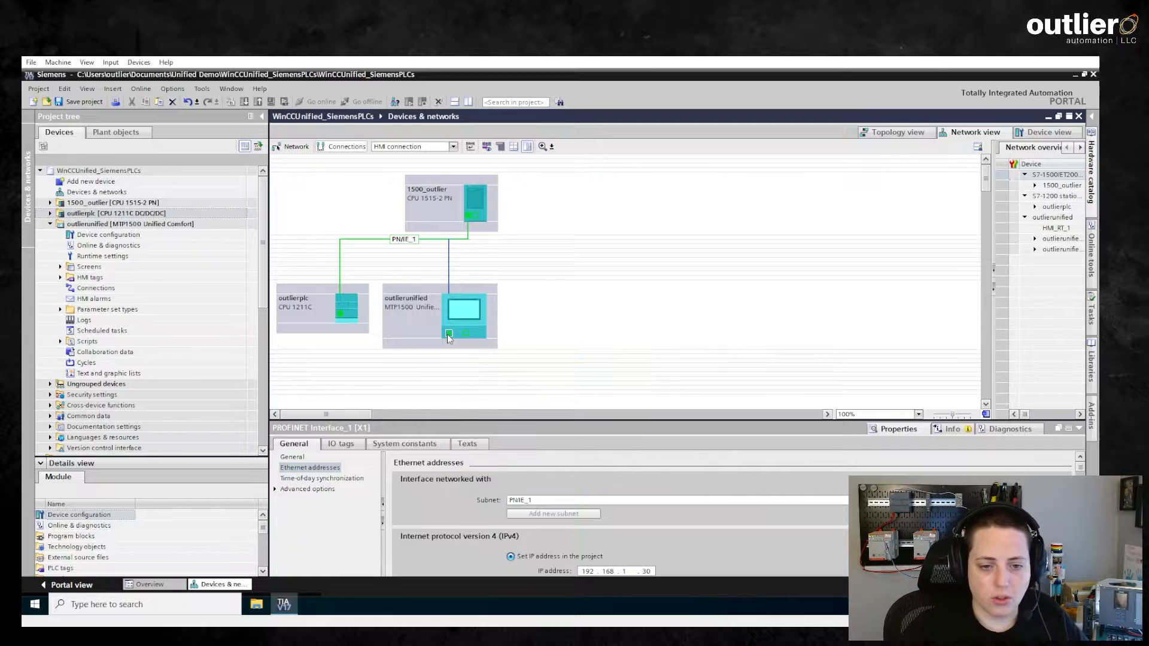
{"action": "left_click_drag", "start_coordinate": [449, 332], "coordinate": [469, 215]}
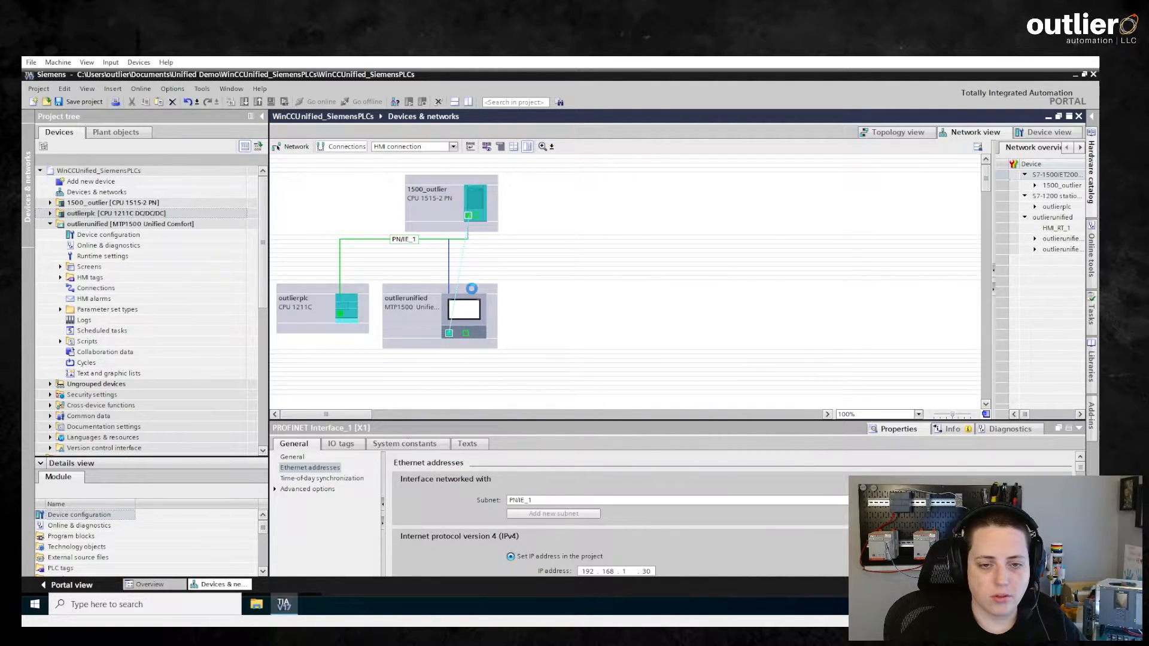
{"action": "left_click", "coordinate": [448, 333]}
{"action": "left_click_drag", "start_coordinate": [405, 338], "coordinate": [343, 316]}
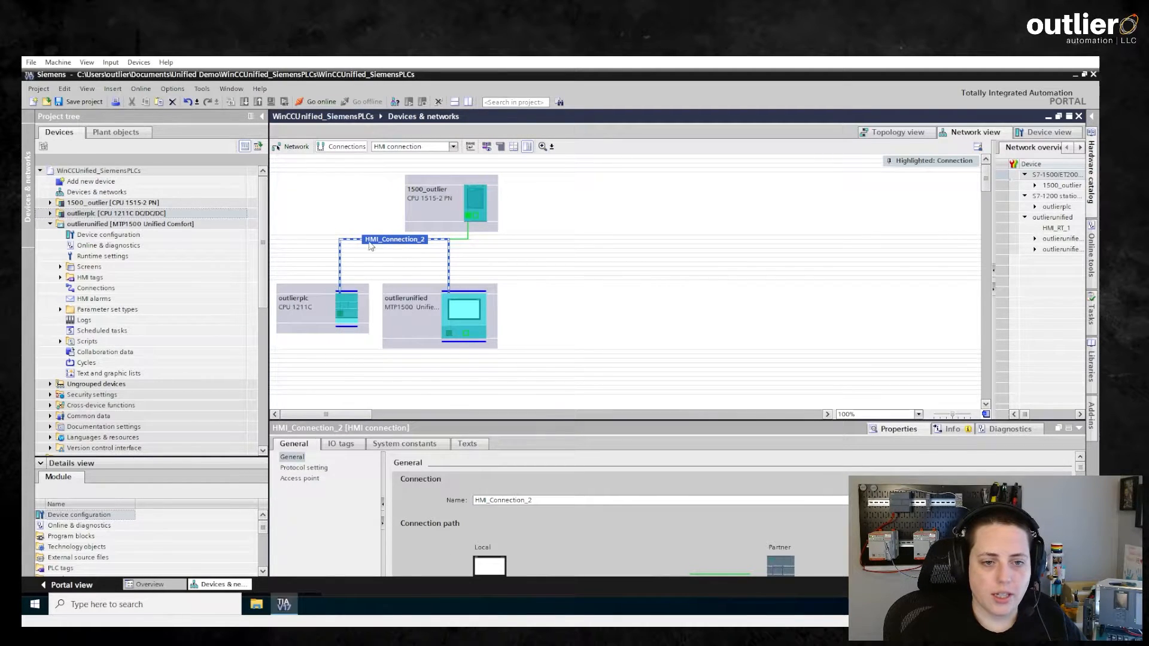
Step: Open the outlierunified panel's Connections table and widen the Station column to review both HMI connections
{"action": "mouse_move", "coordinate": [399, 242]}
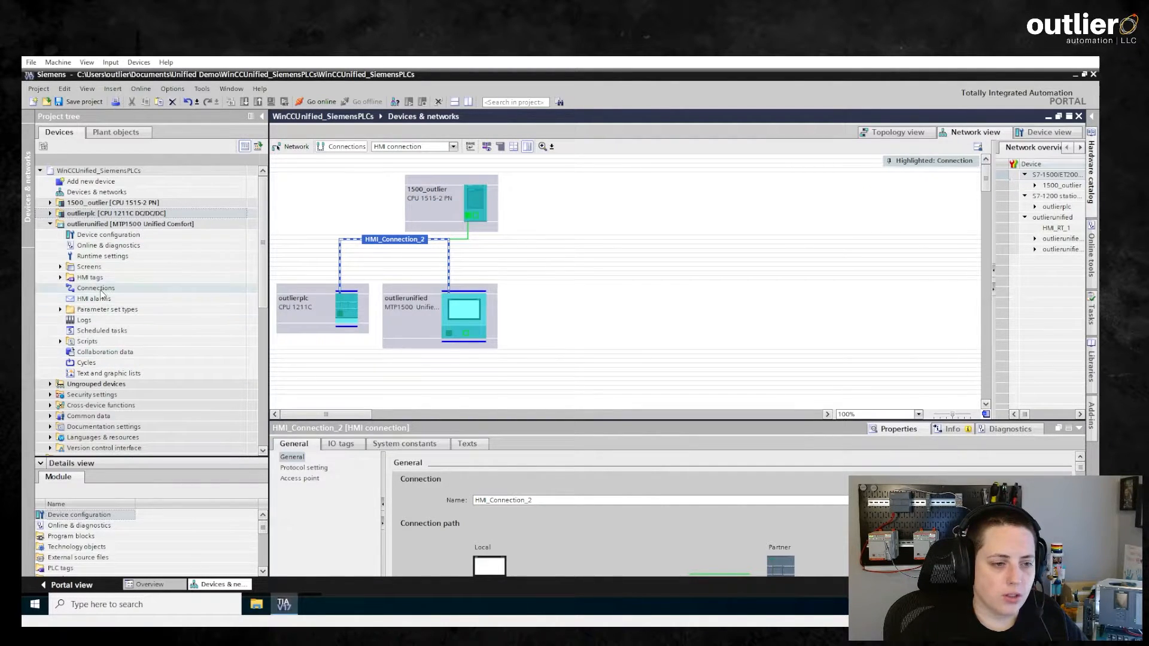
{"action": "left_click", "coordinate": [100, 290]}
{"action": "double_click", "coordinate": [101, 289]}
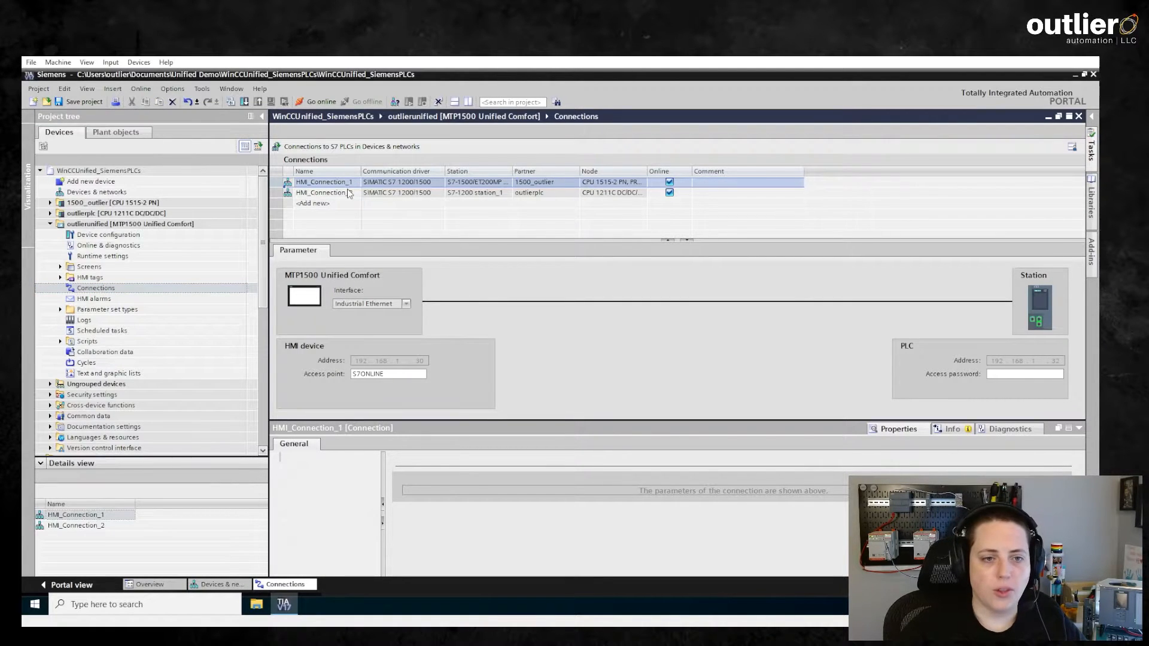
{"action": "left_click_drag", "start_coordinate": [513, 171], "coordinate": [566, 171]}
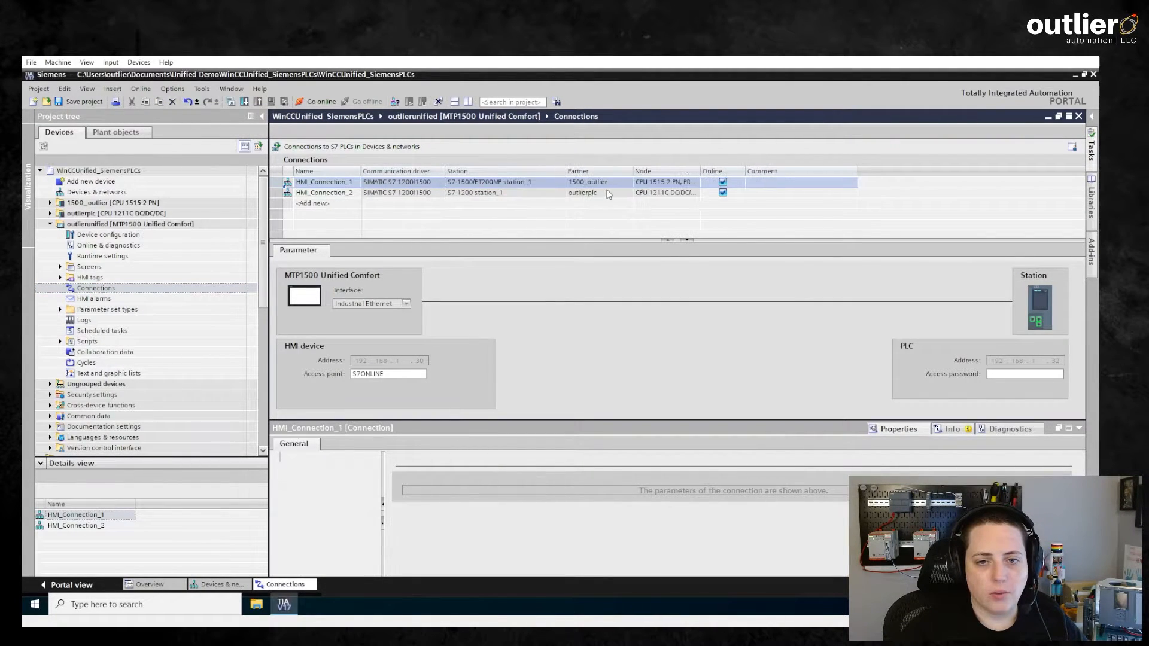
Step: Rename the HMI connection to 1500_outlier as 1500_plc and the one to outlierplc as 1200_plc, closing the Connections table
{"action": "left_click", "coordinate": [349, 185]}
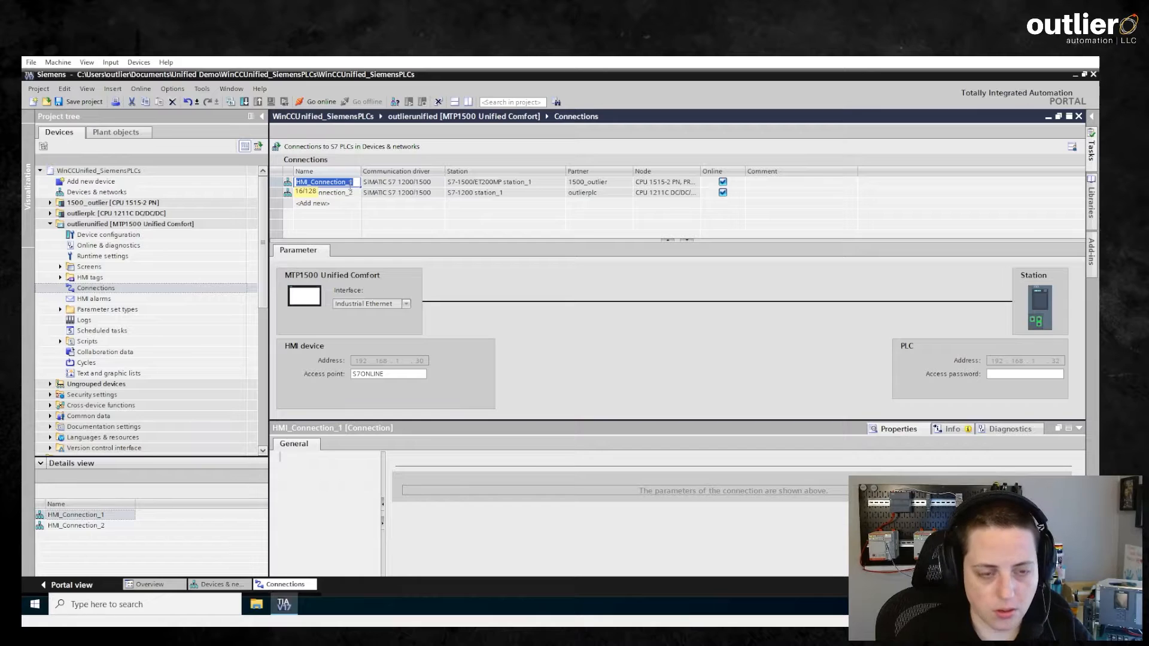
{"action": "type", "text": "1500"}
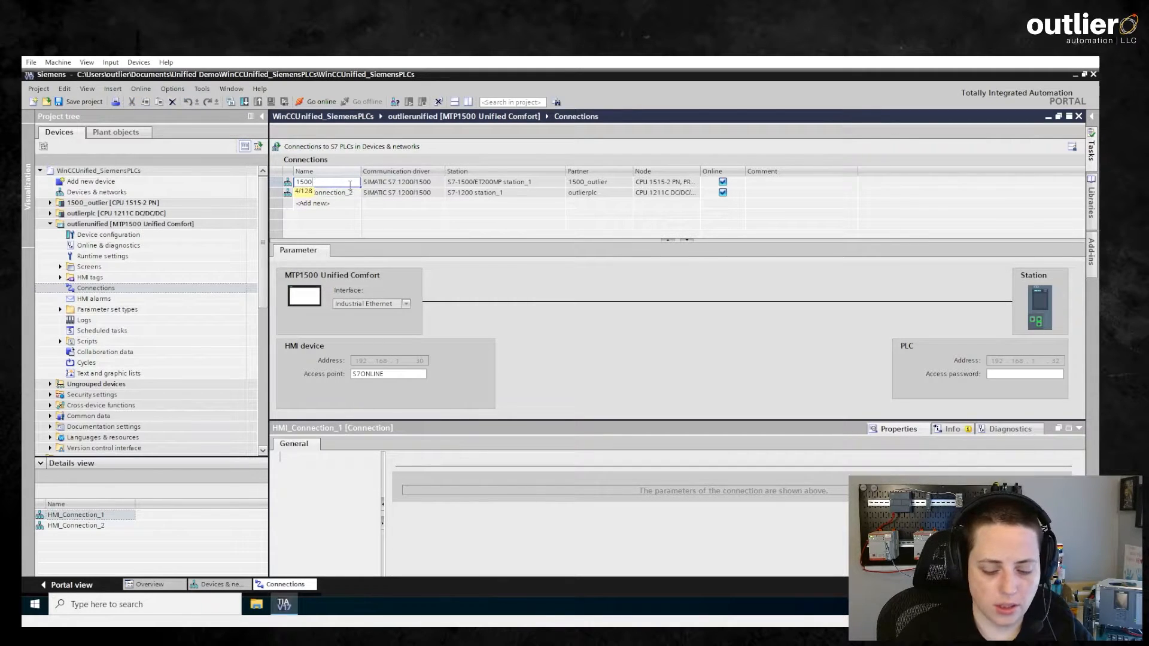
{"action": "key", "text": "Return"}
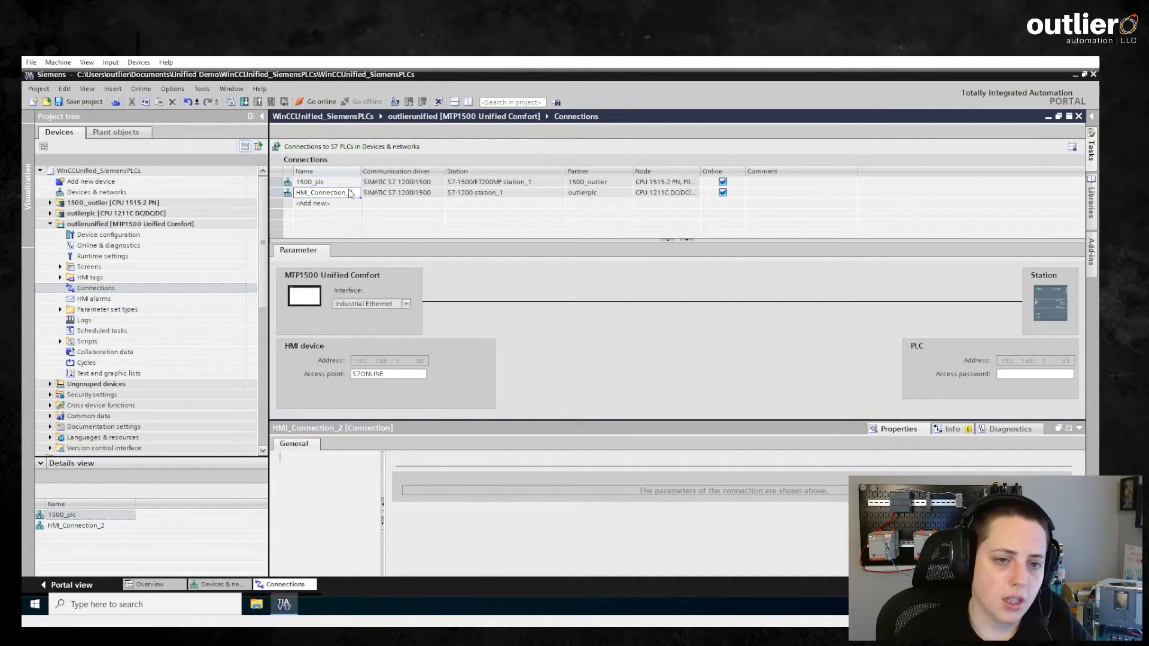
{"action": "left_click", "coordinate": [350, 191]}
{"action": "type", "text": "12"}
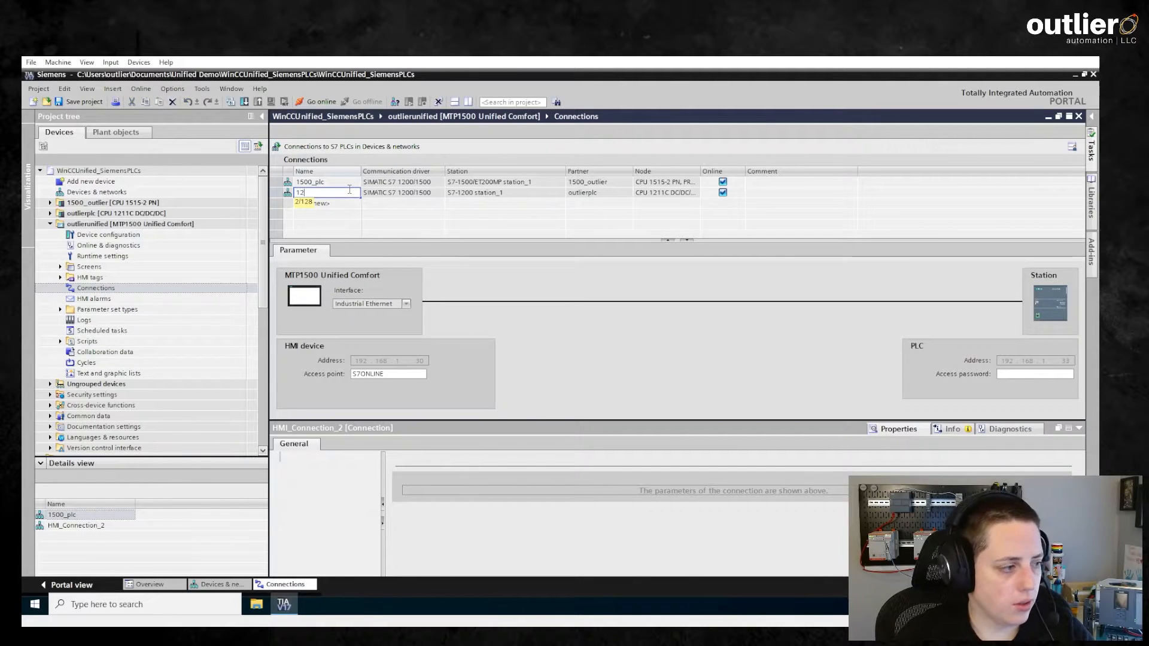
{"action": "type", "text": "00_plc"}
{"action": "key", "text": "Return"}
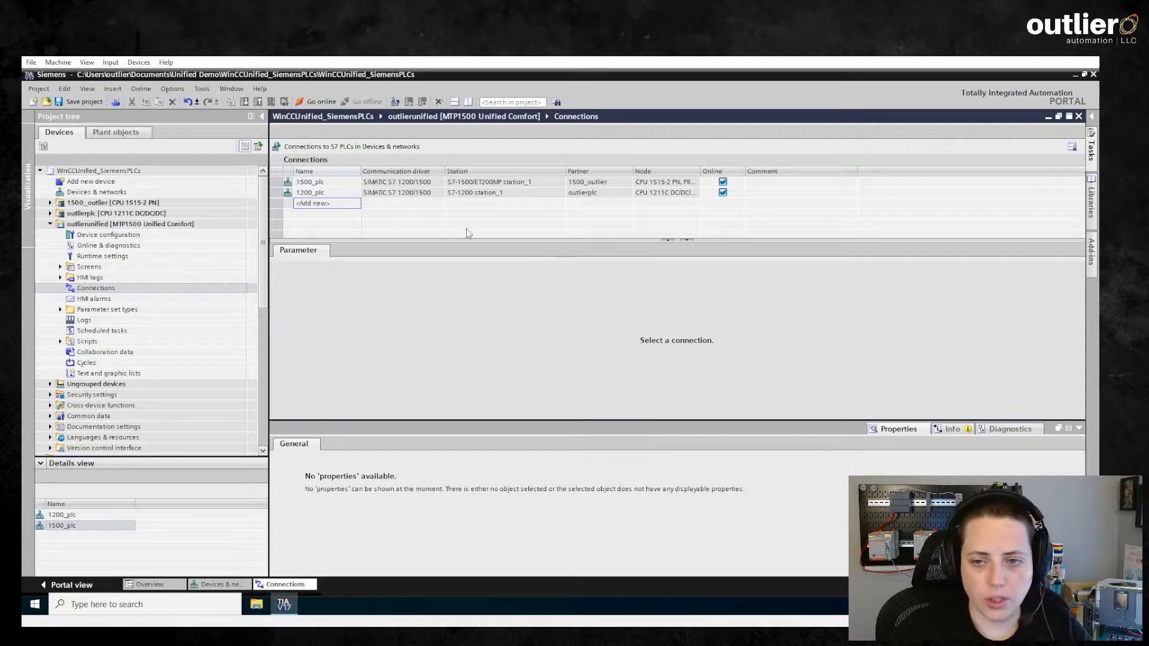
{"action": "left_click", "coordinate": [1078, 116]}
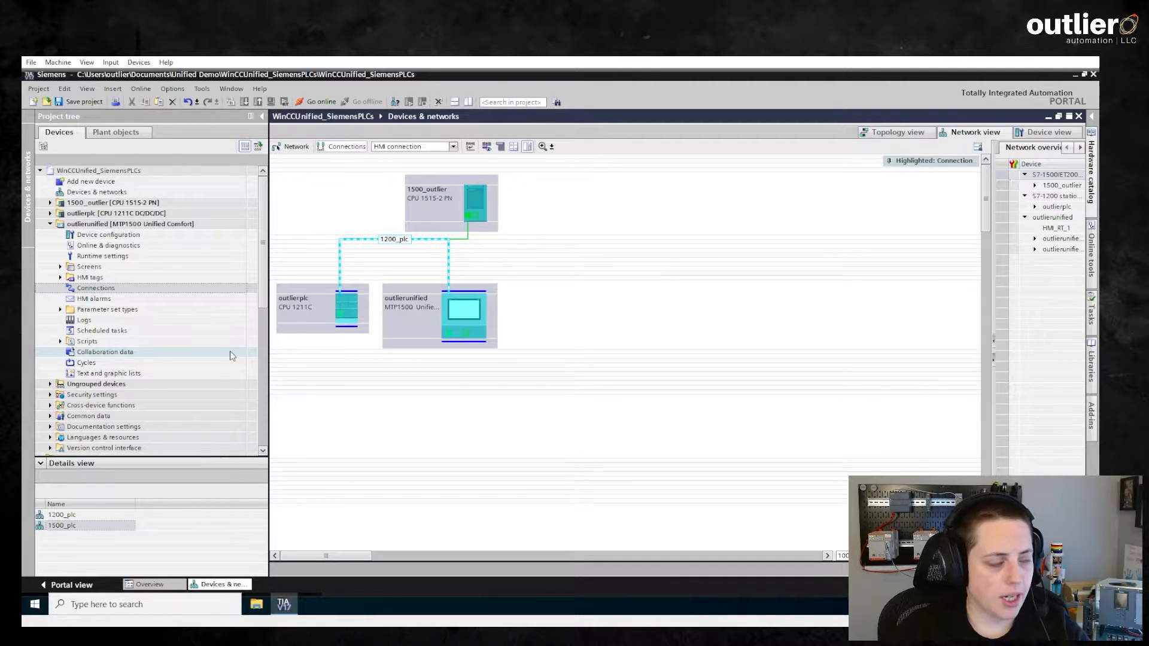
Step: Add a new HMI tag table to the outlierunified panel and rename it PLCs
{"action": "left_click", "coordinate": [76, 280]}
{"action": "left_click", "coordinate": [60, 278]}
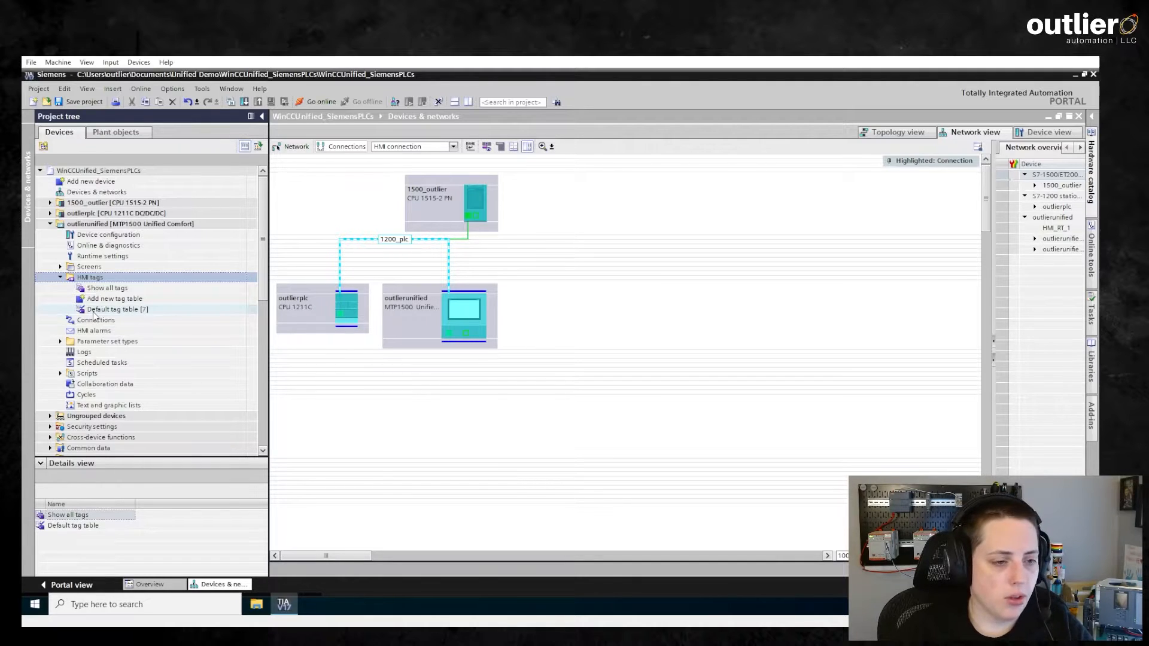
{"action": "double_click", "coordinate": [108, 298]}
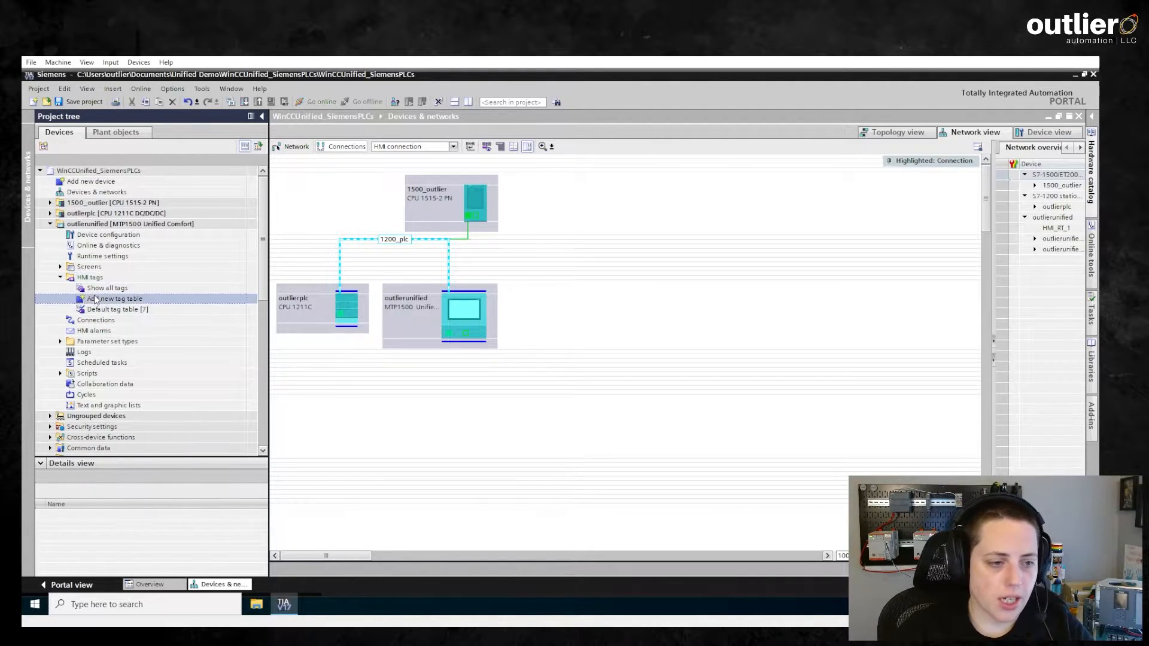
{"action": "right_click", "coordinate": [112, 320]}
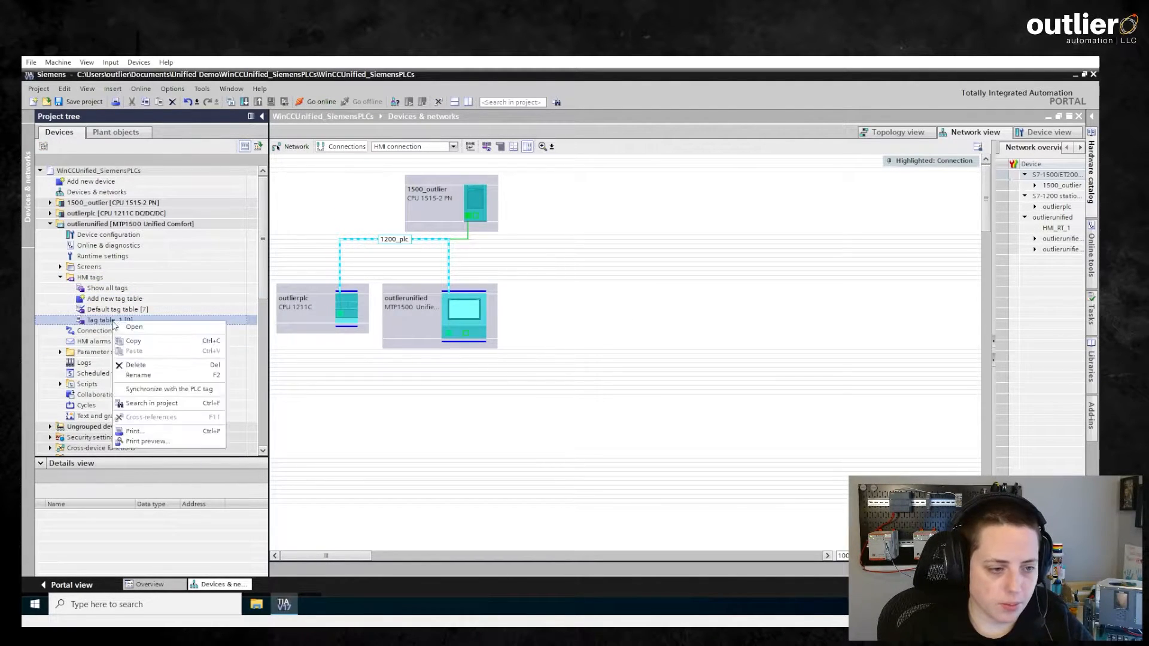
{"action": "left_click", "coordinate": [138, 376]}
{"action": "type", "text": "PLCs"}
{"action": "key", "text": "Return"}
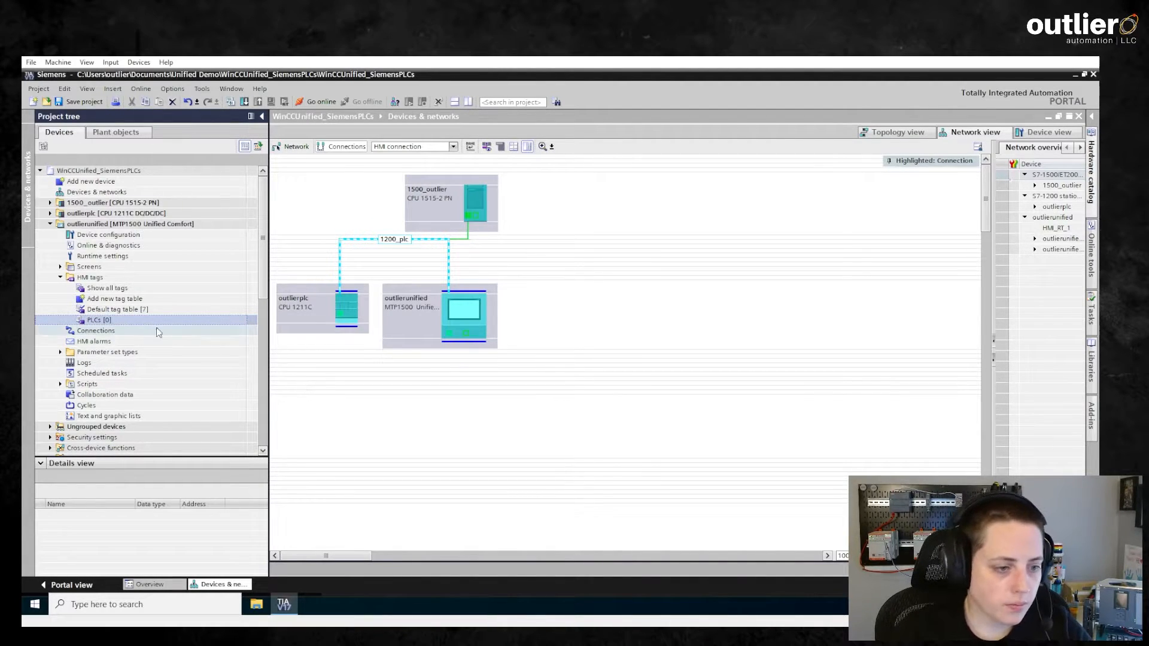
Step: Open the PLCs tag table and add a new HMI tag named plc_runStatus
{"action": "double_click", "coordinate": [97, 320]}
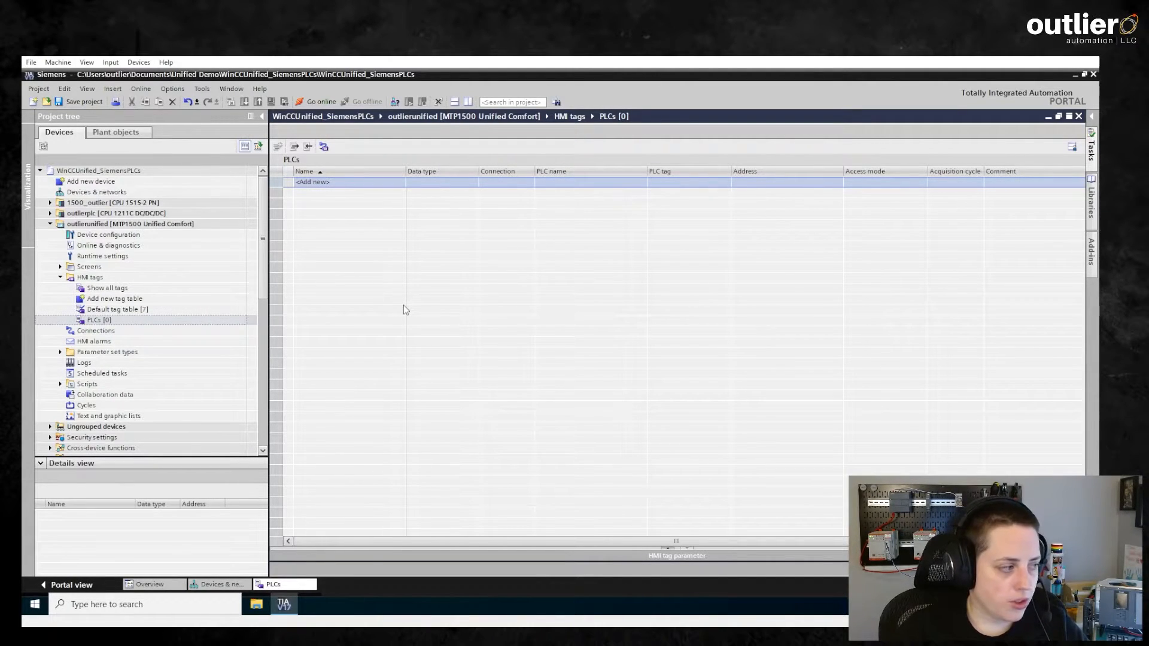
{"action": "left_click", "coordinate": [369, 183]}
{"action": "left_click", "coordinate": [400, 184]}
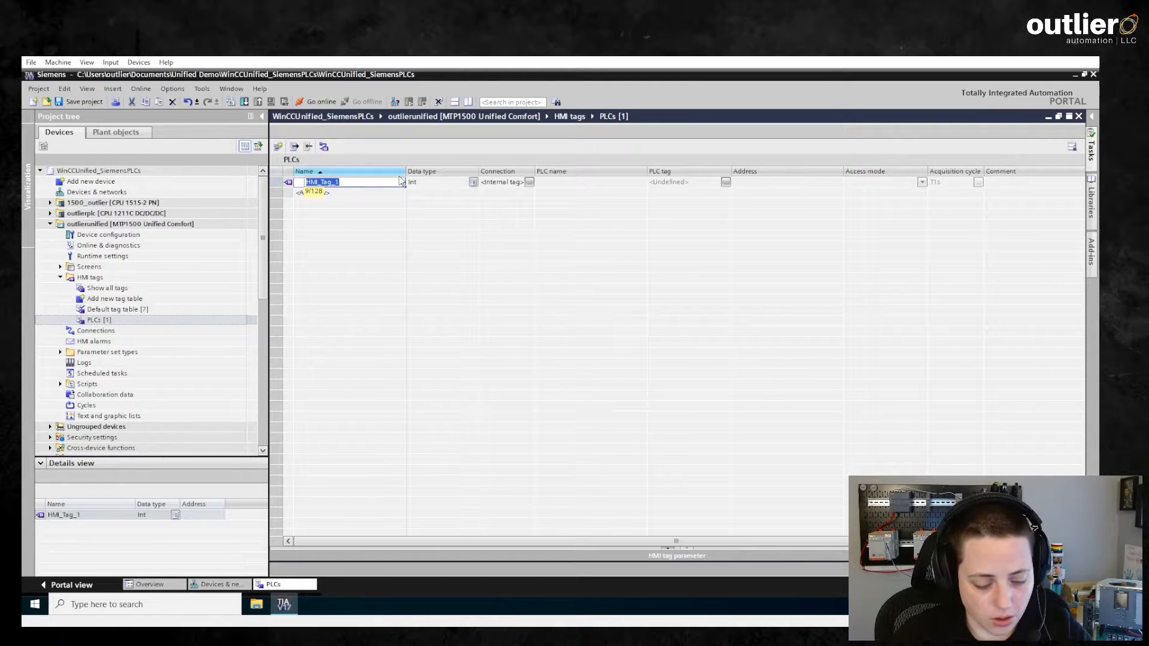
{"action": "type", "text": "plc"}
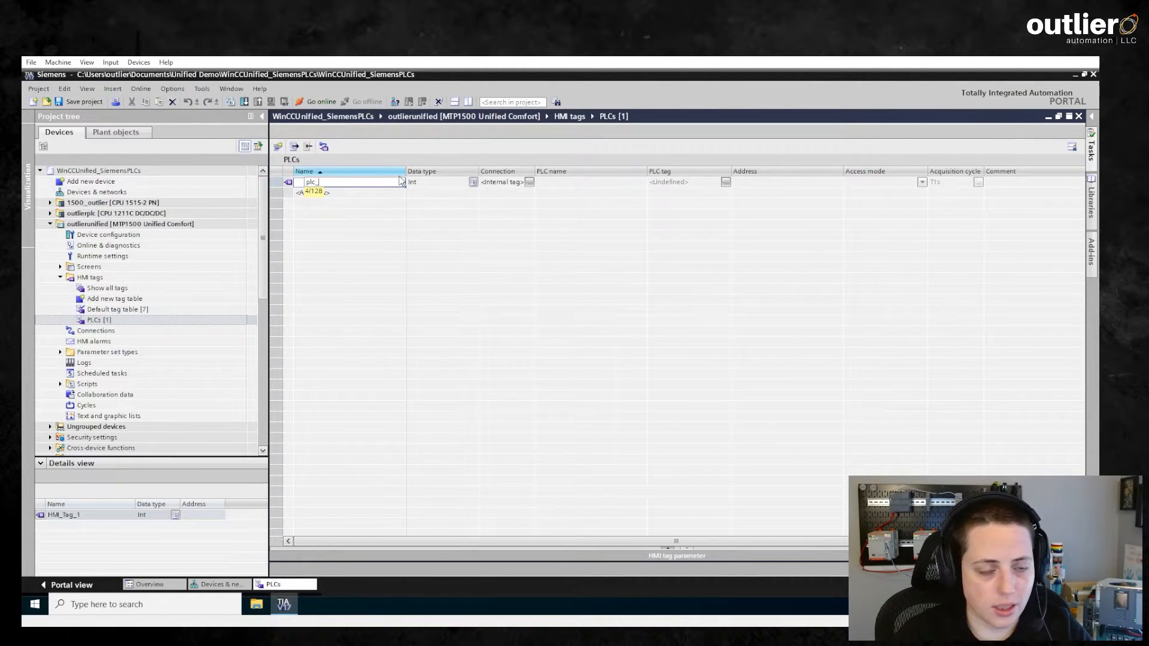
{"action": "type", "text": "_runSTatu"}
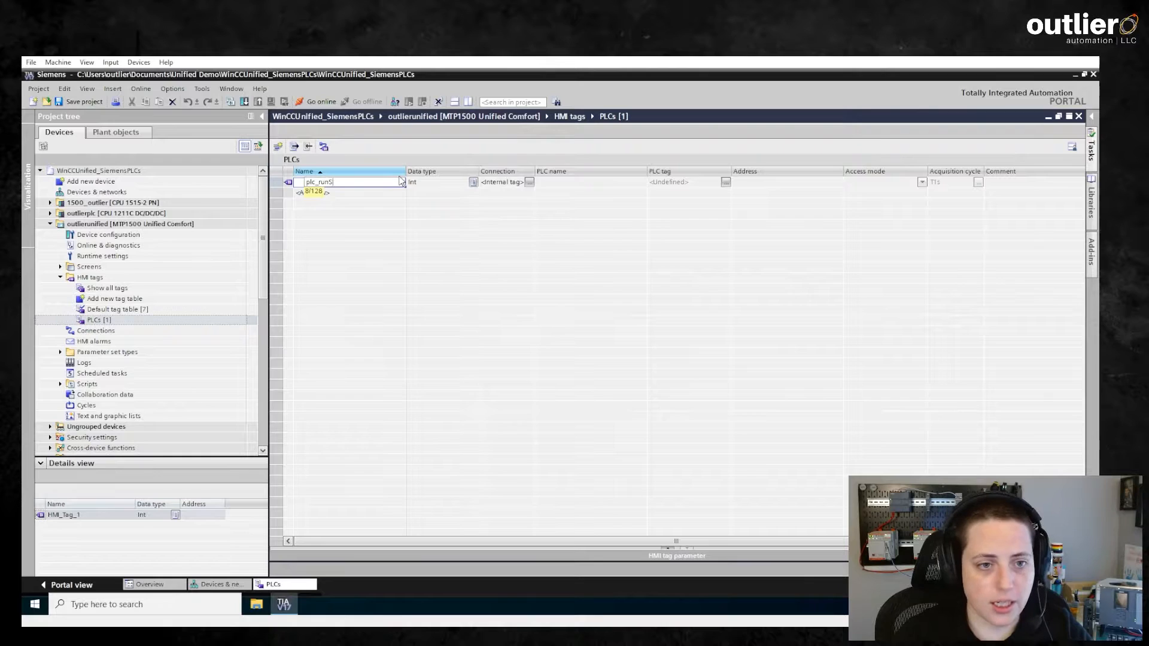
{"action": "key", "text": "BackSpace"}
{"action": "key", "text": "BackSpace"}
{"action": "type", "text": "tatu"}
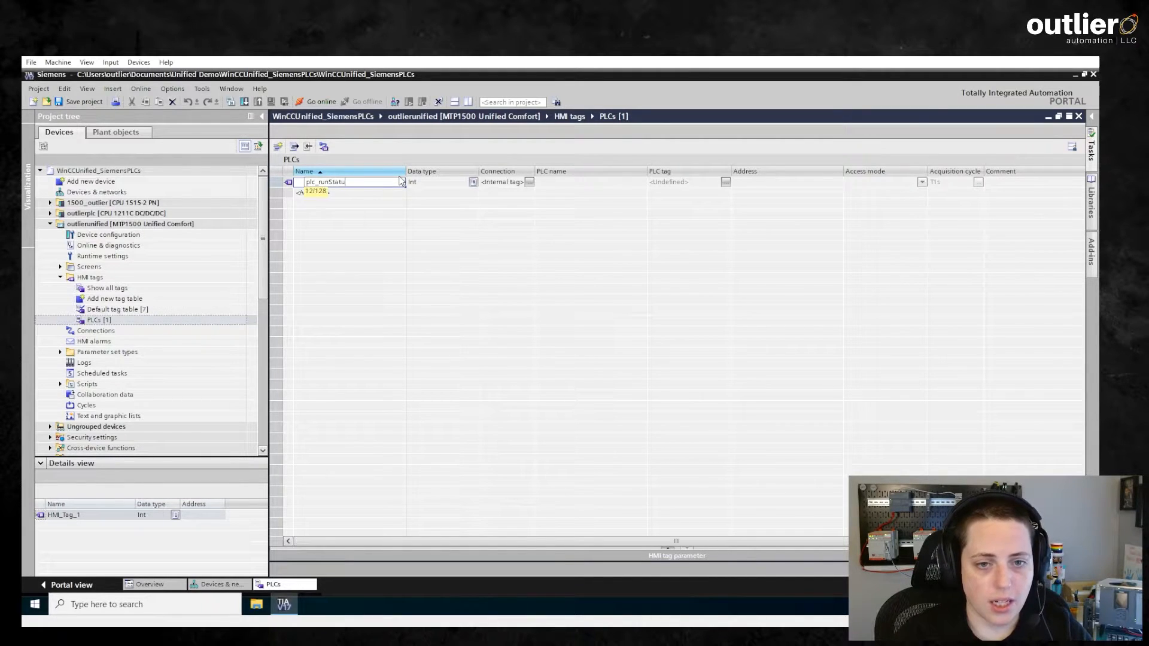
{"action": "type", "text": "s"}
{"action": "key", "text": "Return"}
Step: Assign the 1500_plc connection to the plc_runStatus tag
{"action": "left_click", "coordinate": [531, 187]}
{"action": "left_click", "coordinate": [530, 185]}
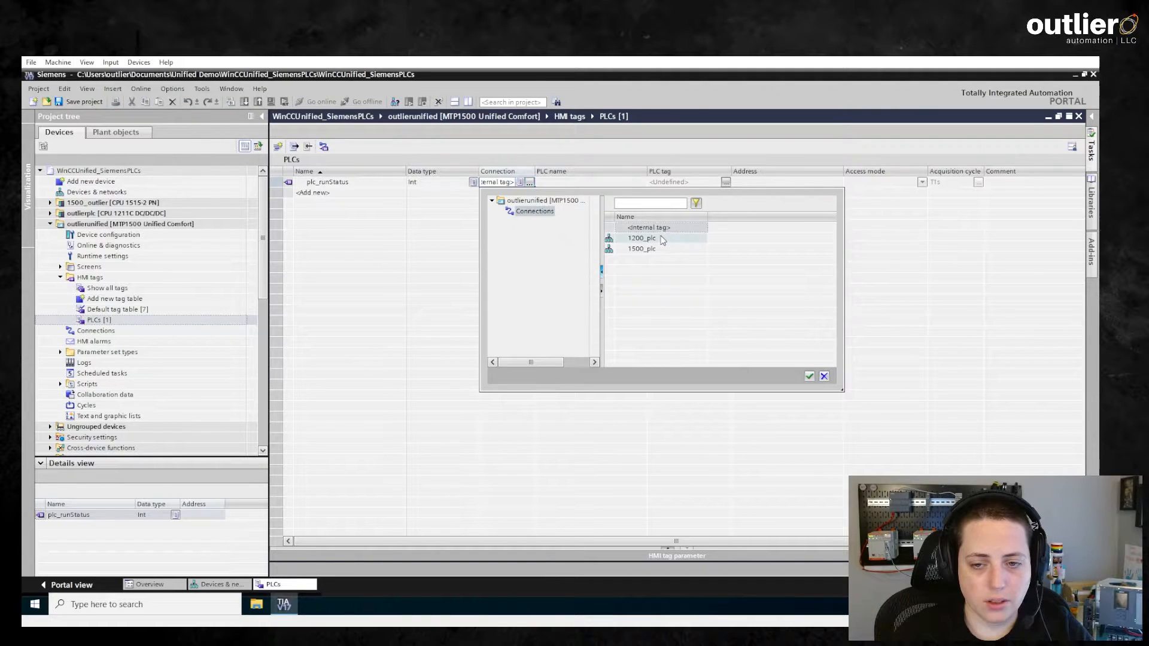
{"action": "left_click", "coordinate": [652, 249]}
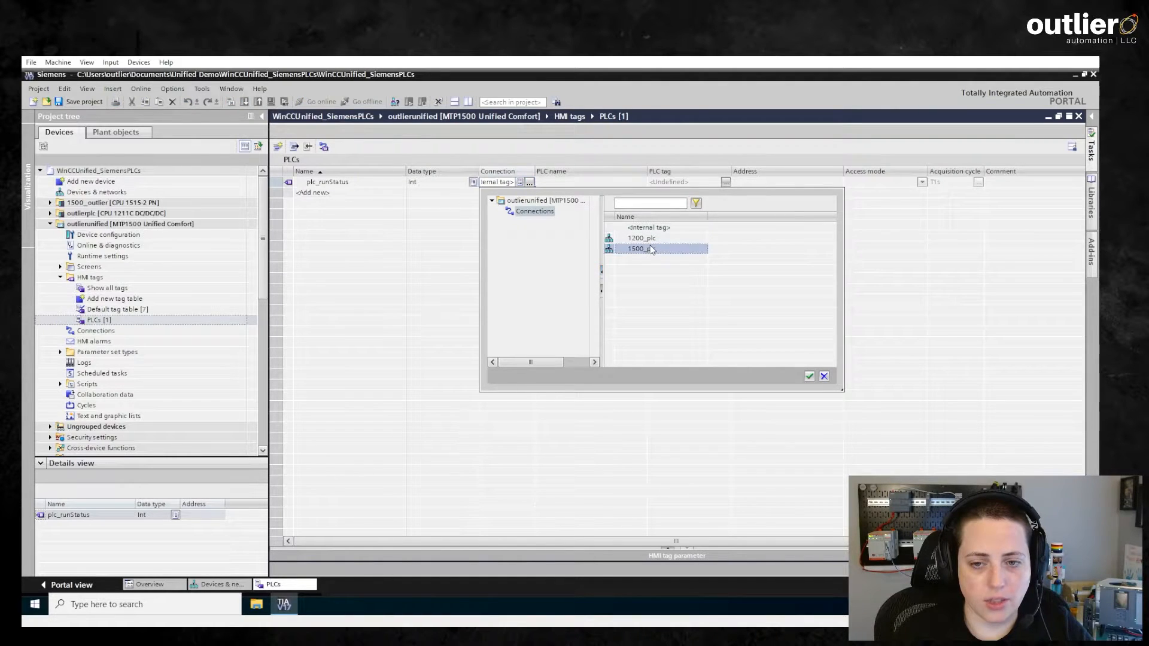
{"action": "left_click", "coordinate": [809, 376]}
Step: Insert the controller number into the run status tag's name so it reads plc1500_runStatus
{"action": "left_click", "coordinate": [314, 183]}
{"action": "left_click", "coordinate": [313, 183]}
{"action": "left_click_drag", "start_coordinate": [313, 183], "coordinate": [290, 184]}
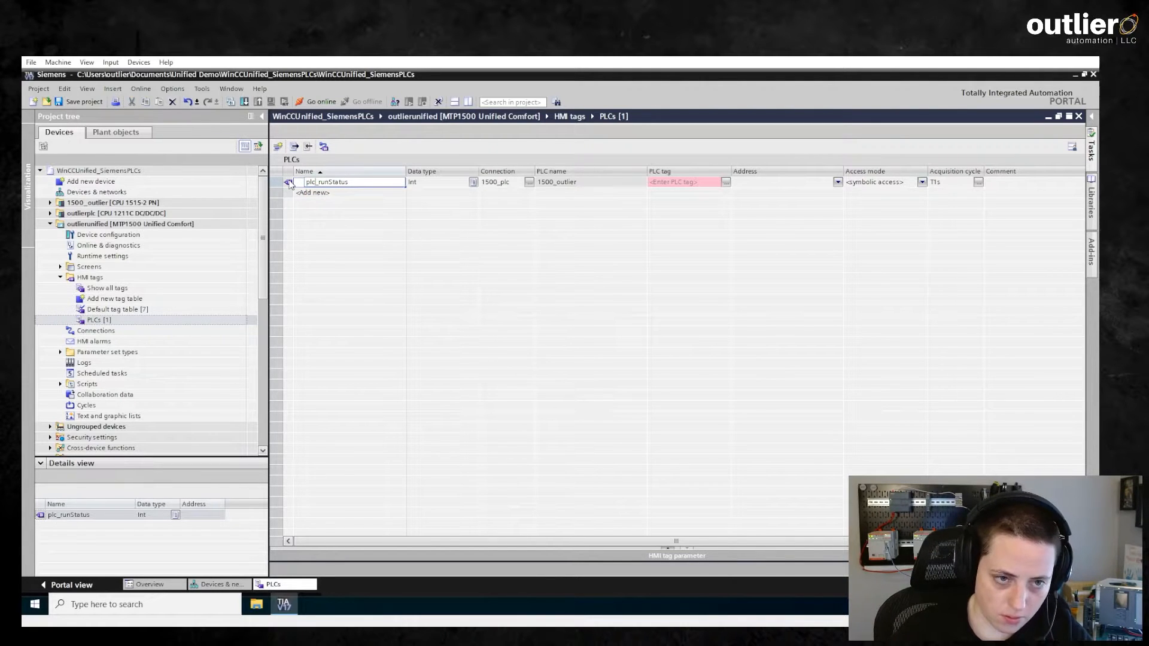
{"action": "type", "text": "1500"}
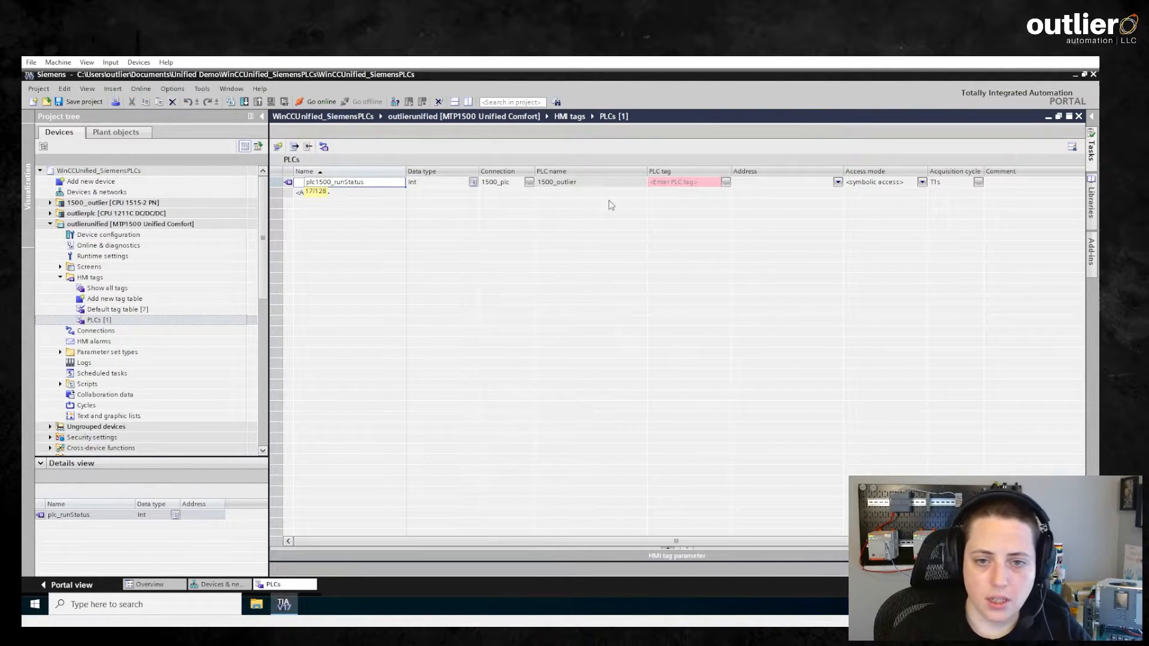
Step: Link plc1500_runStatus to Status under Control in 1500_outlier's dbMachineData block, and widen the PLC tag column to show the full path
{"action": "left_click", "coordinate": [726, 183]}
{"action": "left_click", "coordinate": [726, 183]}
{"action": "left_click", "coordinate": [726, 183]}
{"action": "left_click", "coordinate": [726, 182]}
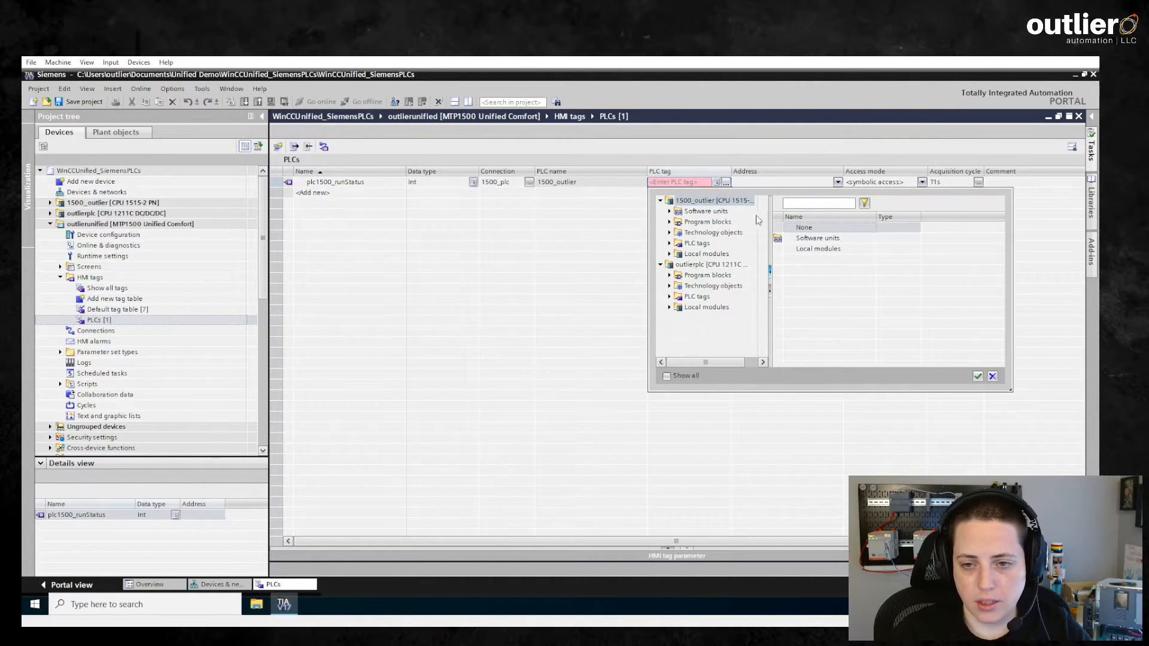
{"action": "left_click", "coordinate": [669, 222]}
{"action": "left_click", "coordinate": [678, 233]}
{"action": "left_click", "coordinate": [710, 244]}
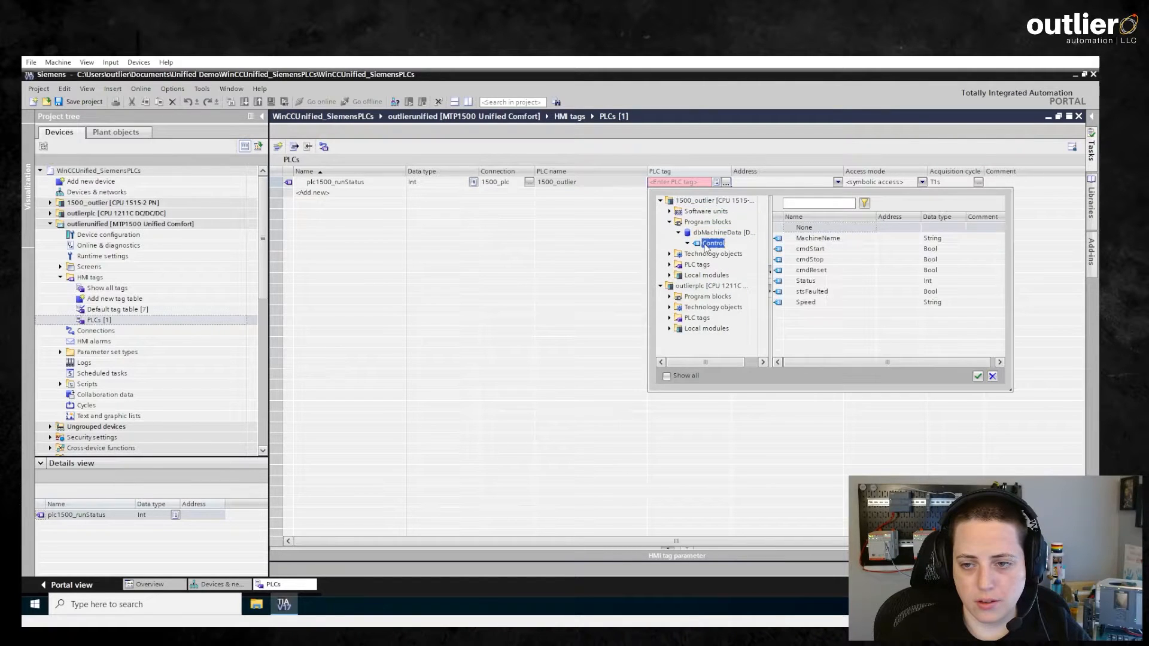
{"action": "left_click", "coordinate": [828, 281]}
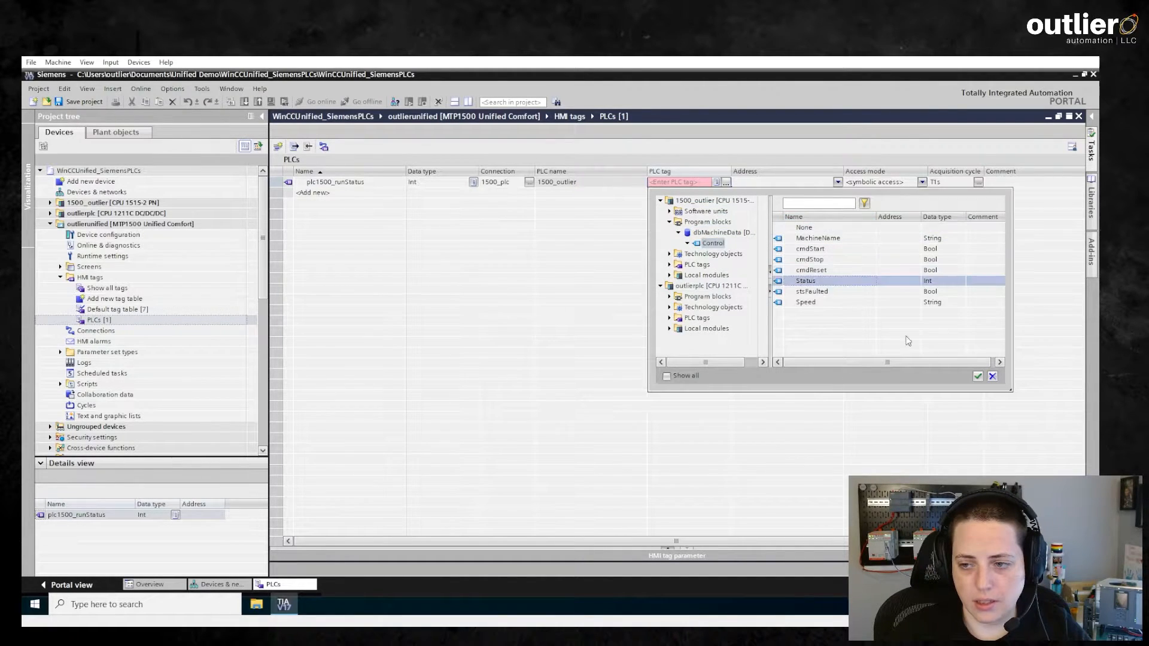
{"action": "left_click", "coordinate": [977, 376]}
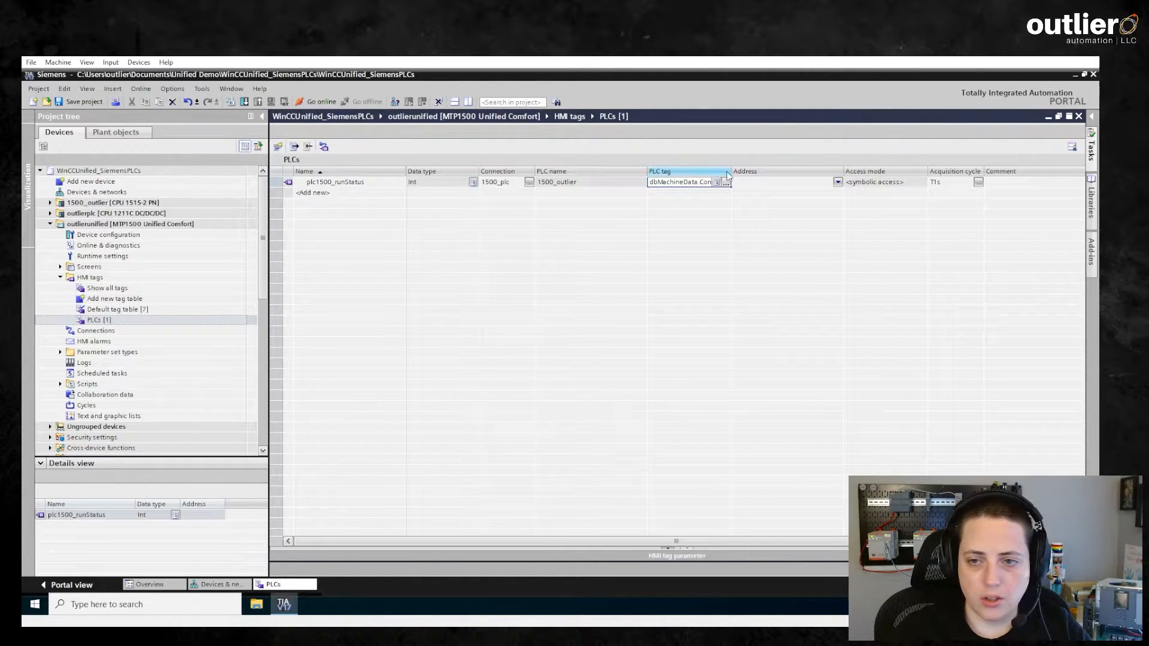
{"action": "left_click_drag", "start_coordinate": [730, 171], "coordinate": [889, 171]}
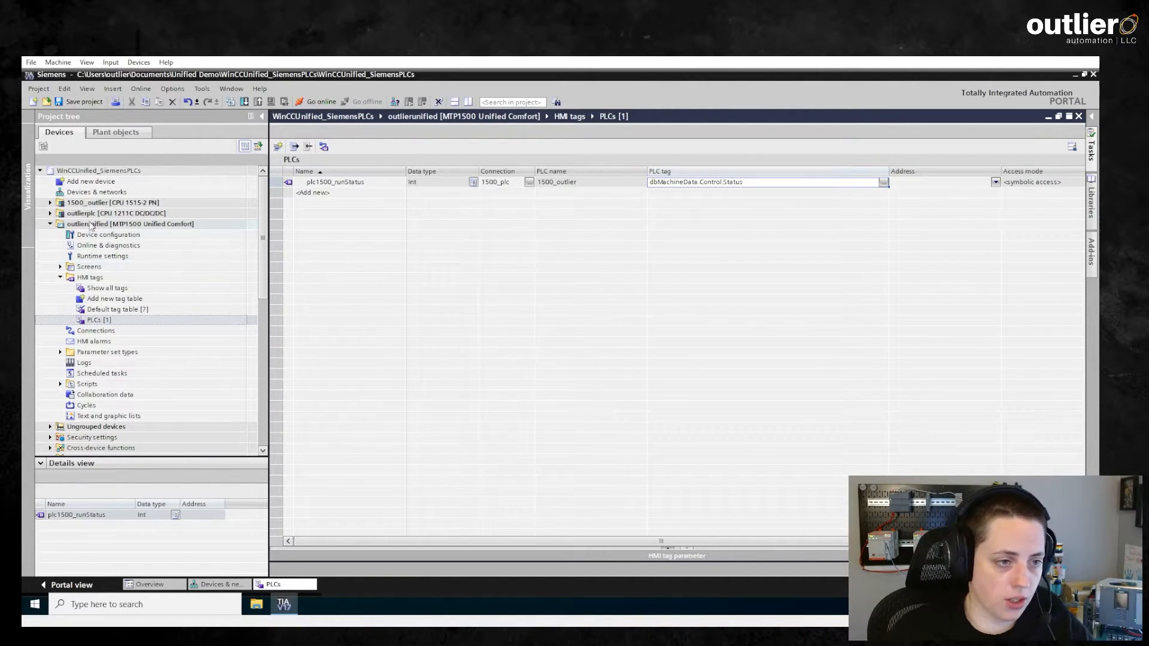
Step: Split the editor area vertically and open 1500_outlier's dbMachineData block beside the PLCs tag table in place of Devices & networks, expanding Control
{"action": "left_click", "coordinate": [50, 203]}
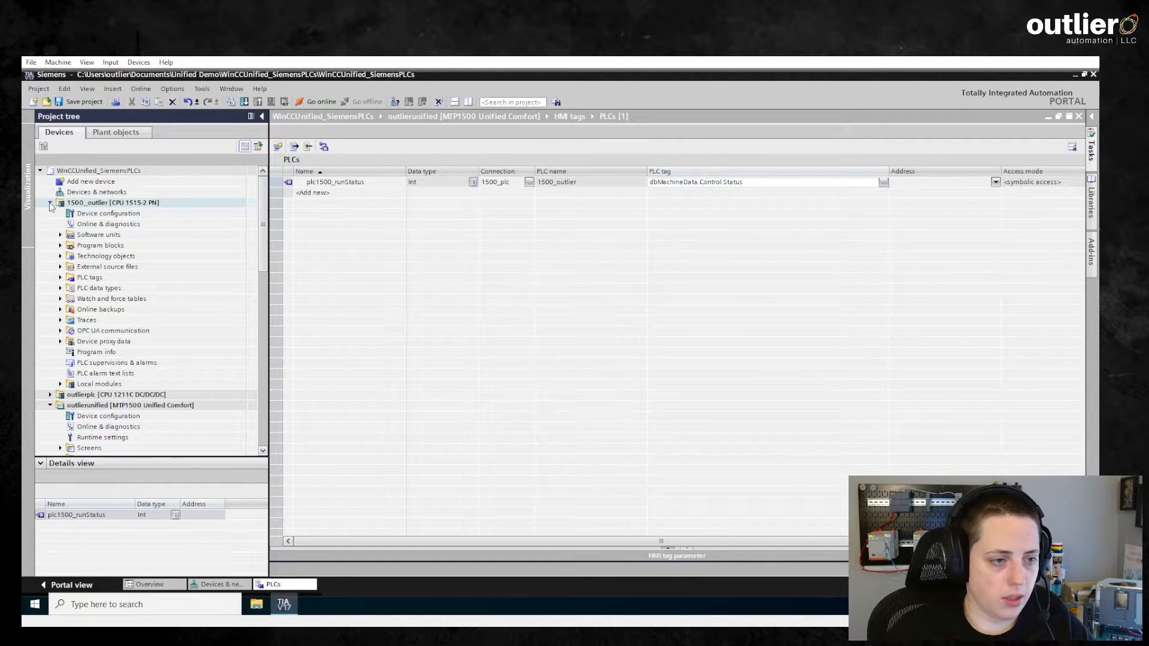
{"action": "left_click", "coordinate": [468, 102]}
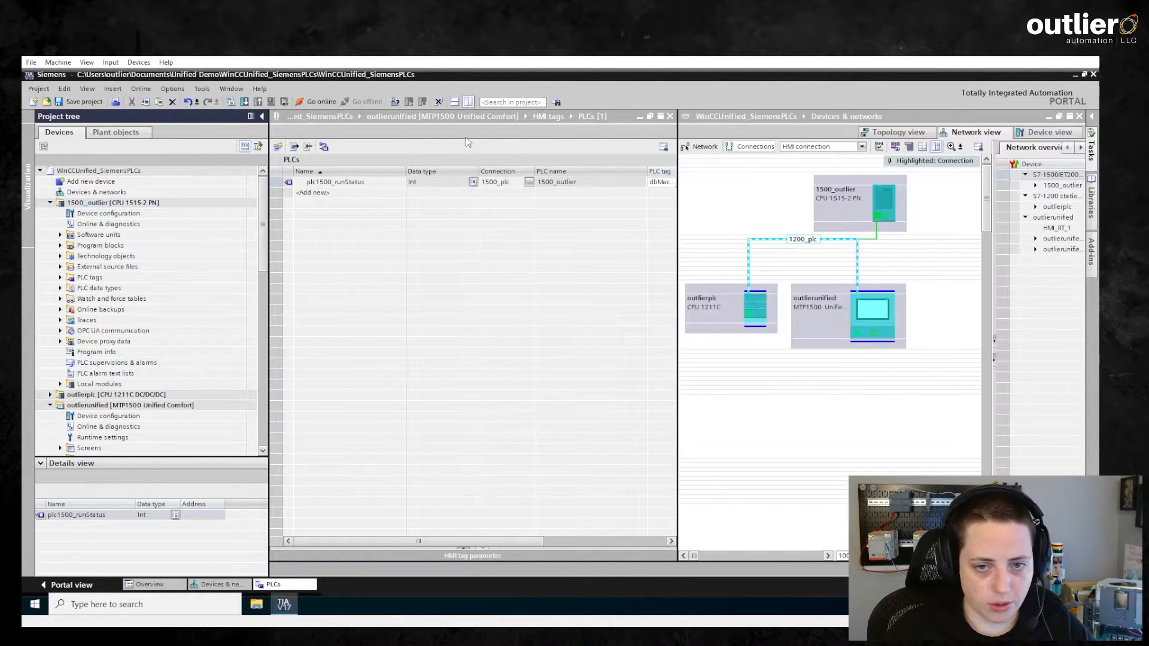
{"action": "left_click", "coordinate": [1080, 116]}
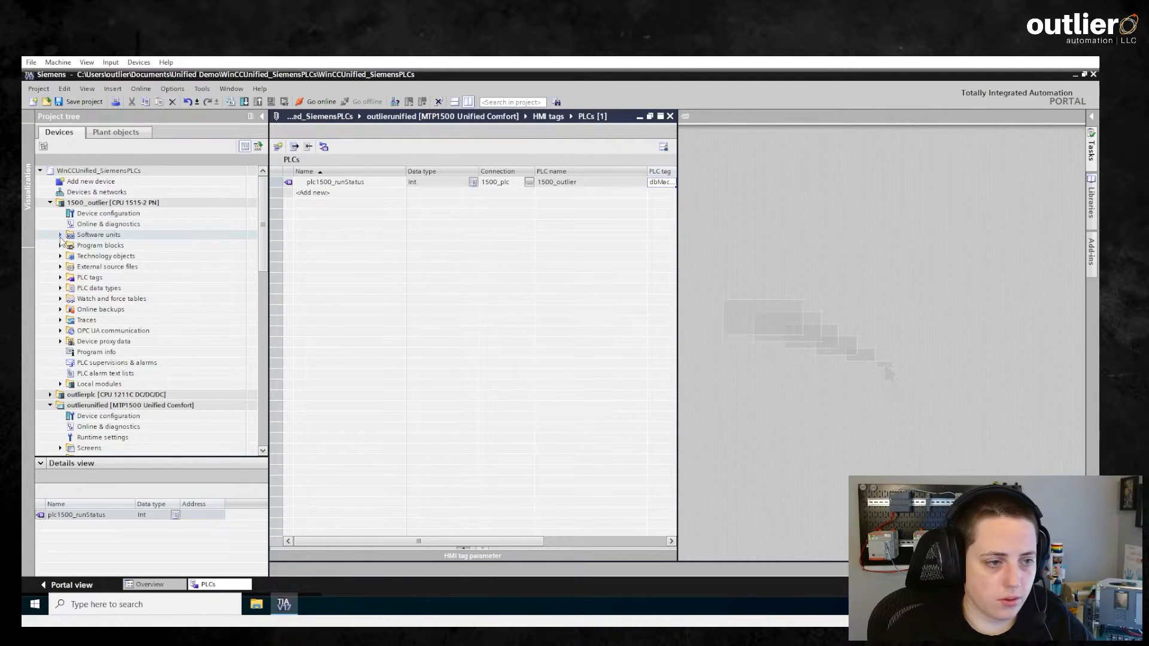
{"action": "left_click", "coordinate": [61, 246]}
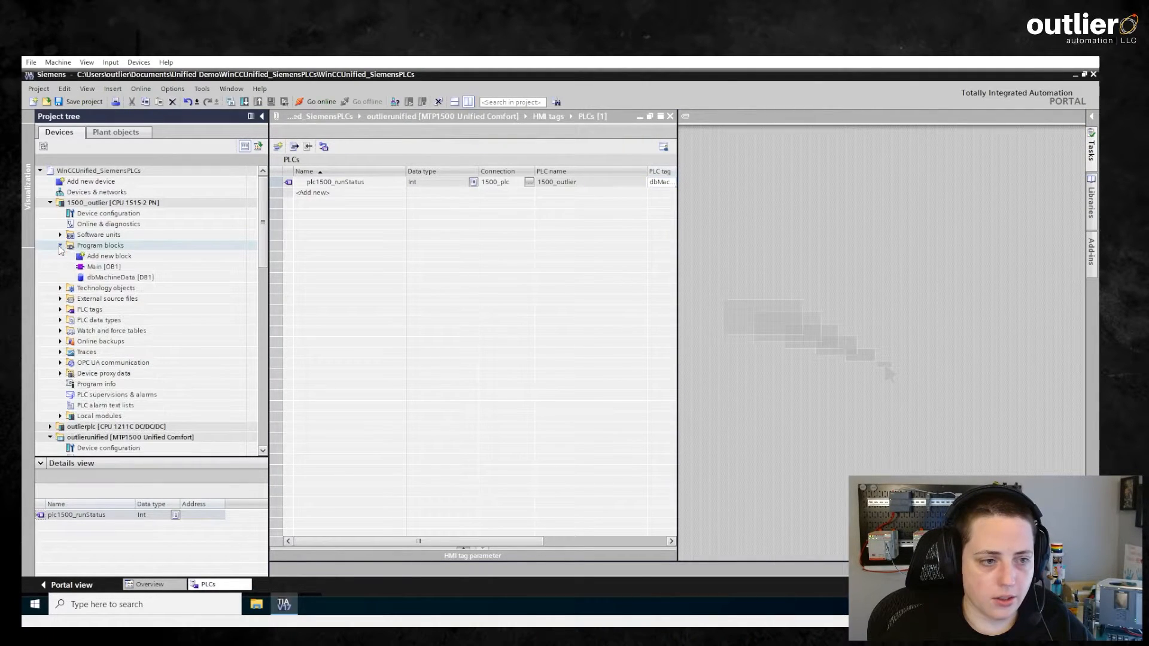
{"action": "double_click", "coordinate": [120, 278]}
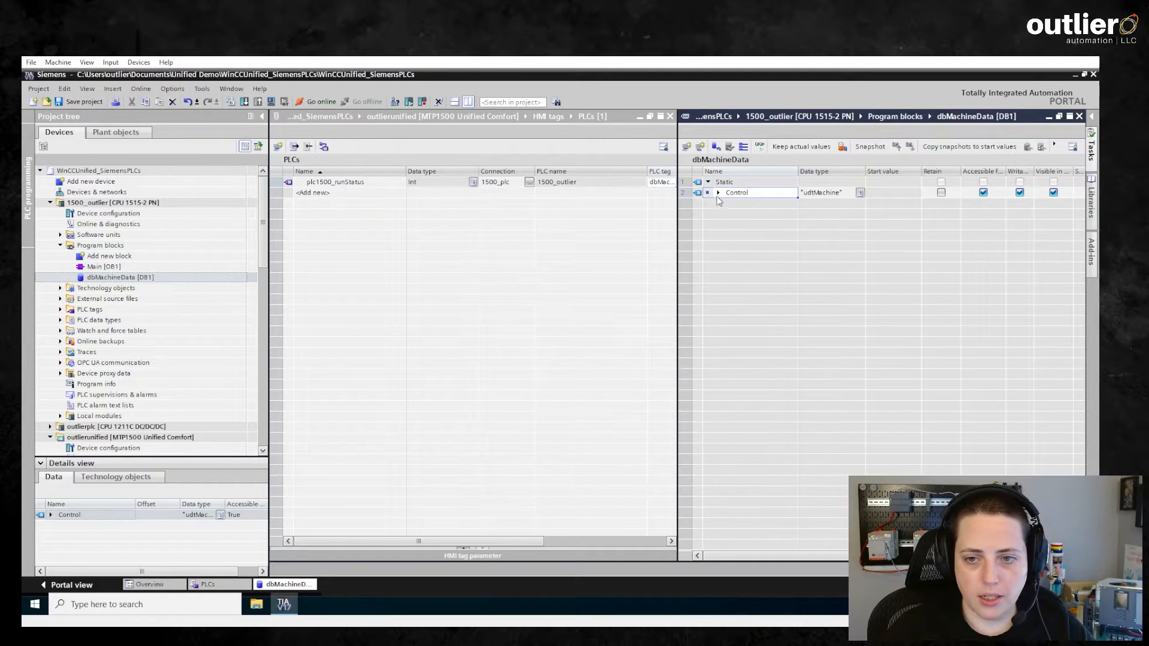
{"action": "left_click", "coordinate": [718, 193]}
Step: Create an HMI tag in the PLCs table from dbMachineData's MachineName element and rename it plc1500_machineName
{"action": "left_click_drag", "start_coordinate": [698, 203], "coordinate": [480, 172]}
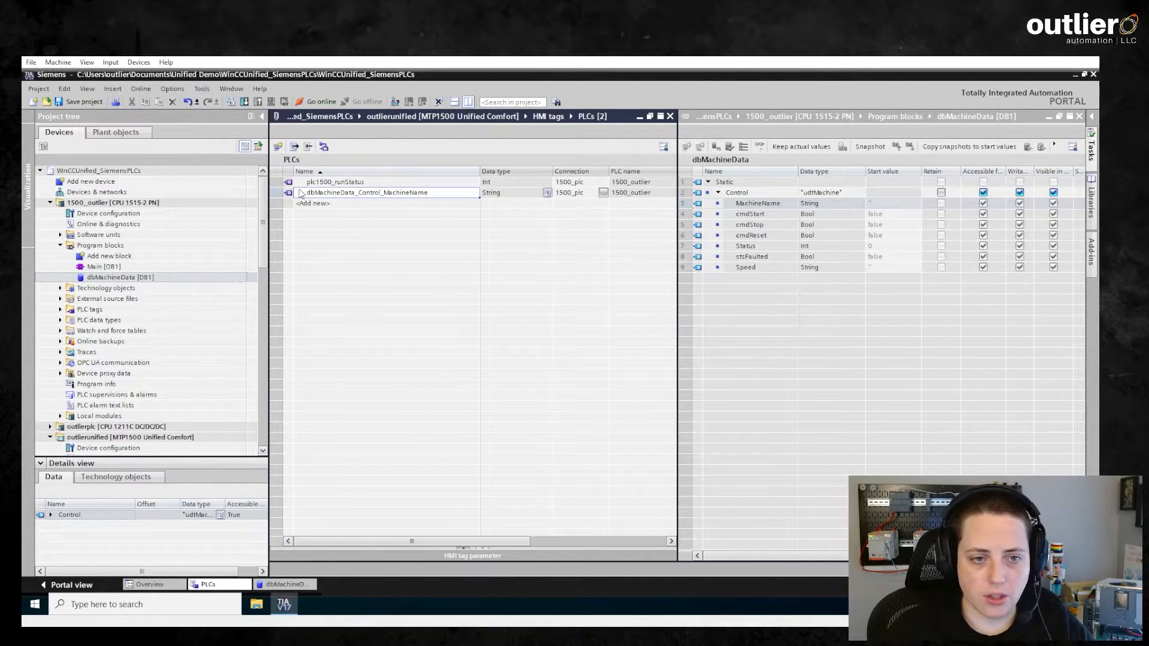
{"action": "mouse_move", "coordinate": [486, 541]}
{"action": "left_mouse_down"}
{"action": "mouse_move", "coordinate": [544, 546]}
{"action": "mouse_move", "coordinate": [485, 543]}
{"action": "left_mouse_up"}
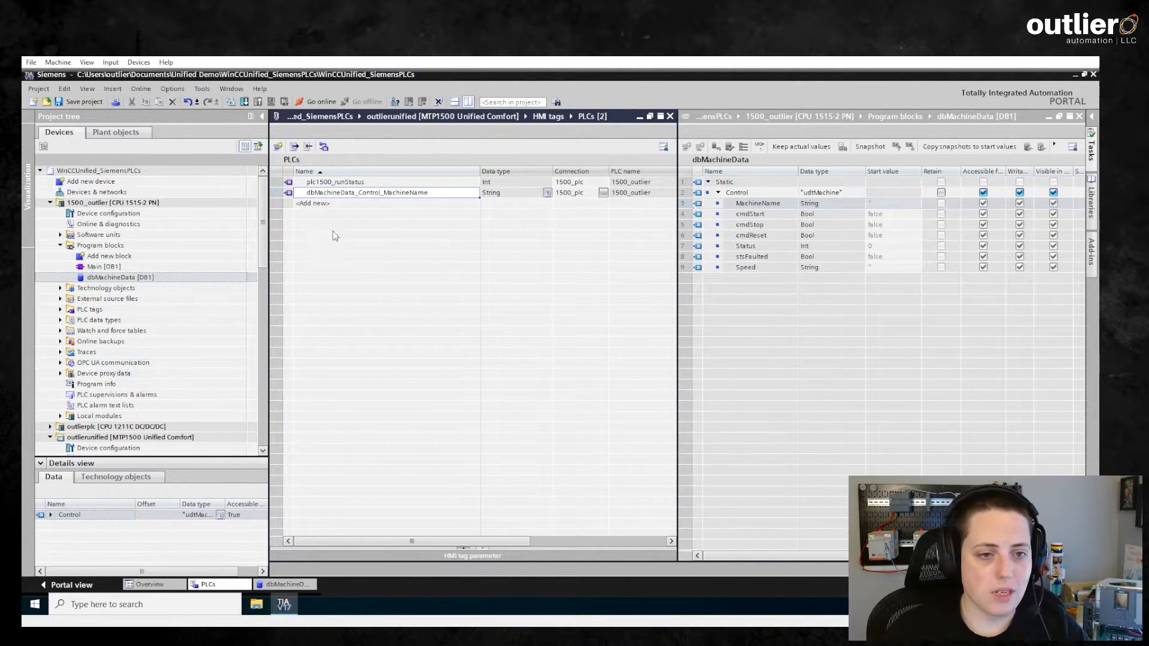
{"action": "left_click", "coordinate": [429, 193]}
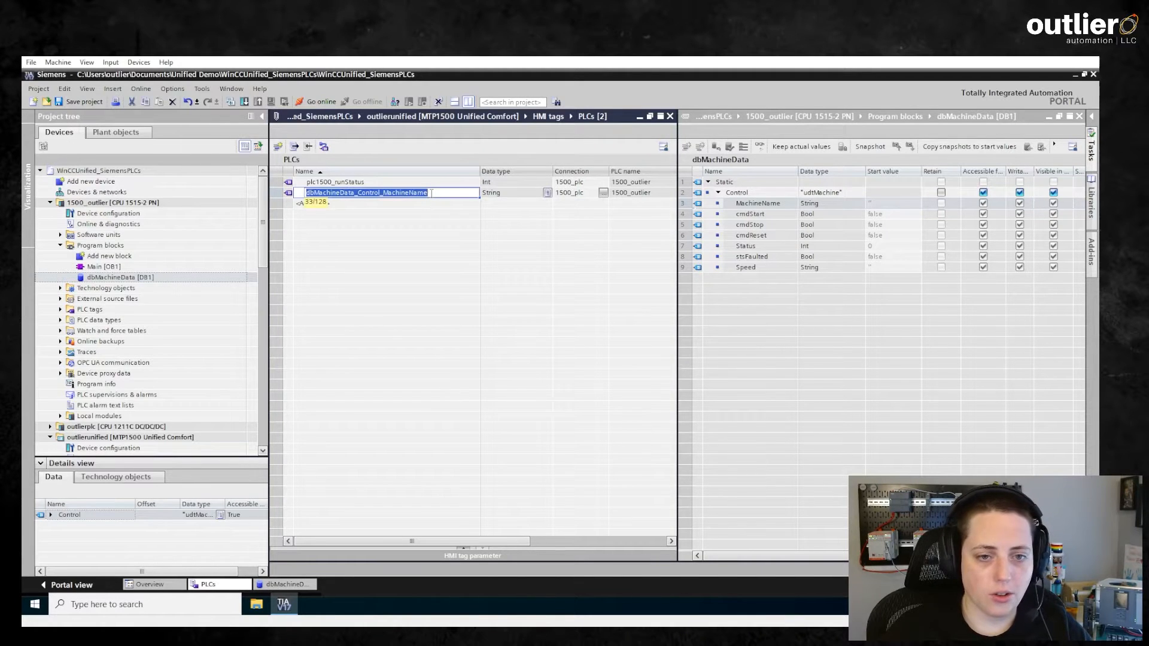
{"action": "type", "text": "plc1"}
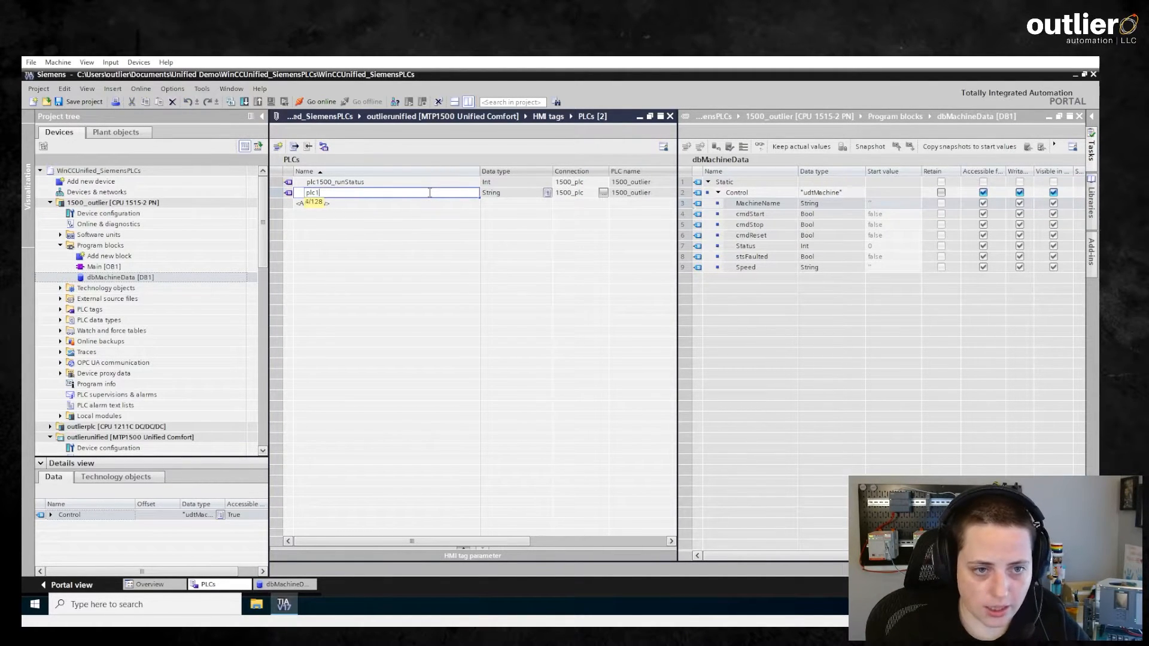
{"action": "type", "text": "500_mac"}
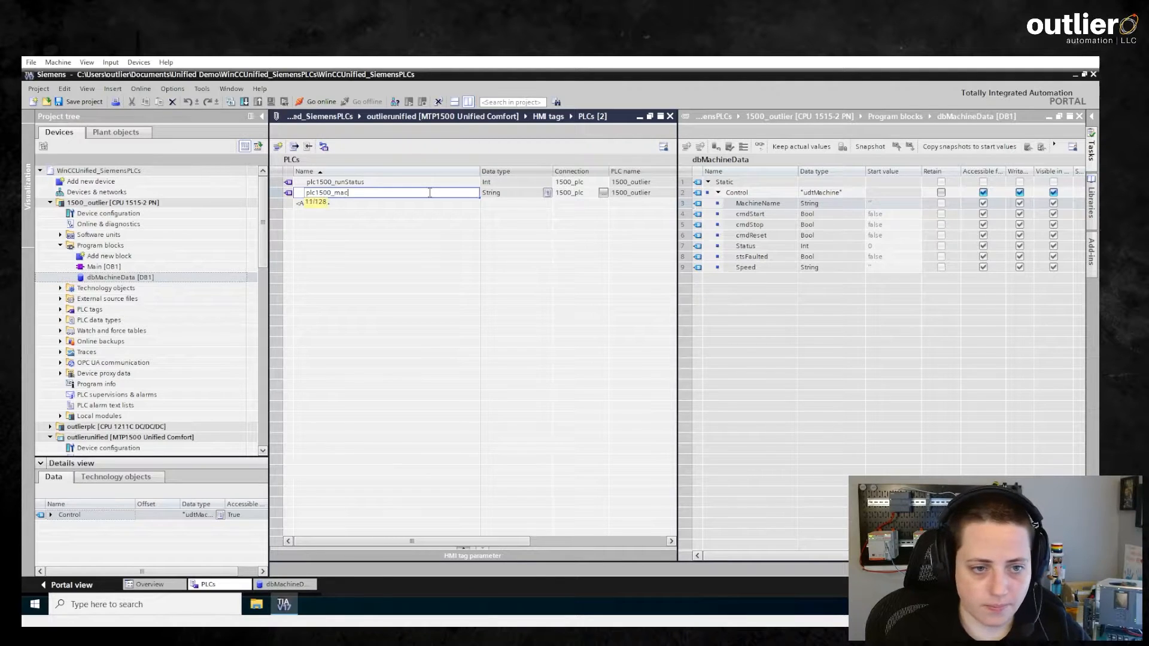
{"action": "type", "text": "hineName"}
{"action": "key", "text": "Return"}
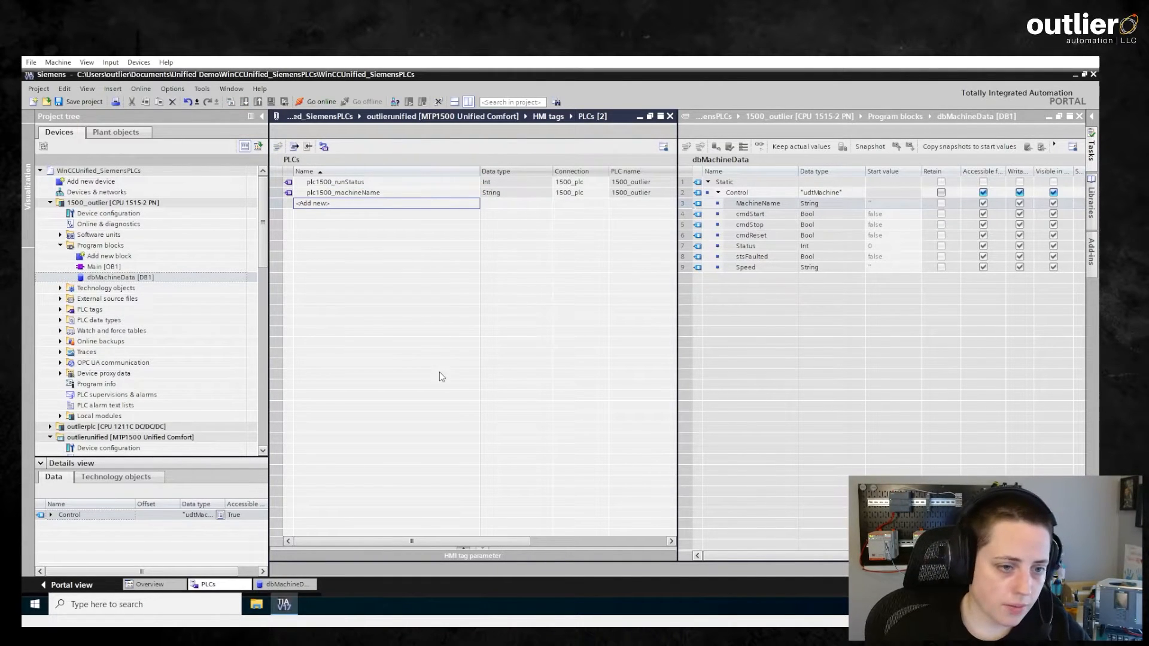
Step: Close the dbMachineData editor and list the block's Control elements in an enlarged Details view
{"action": "left_click", "coordinate": [1080, 116]}
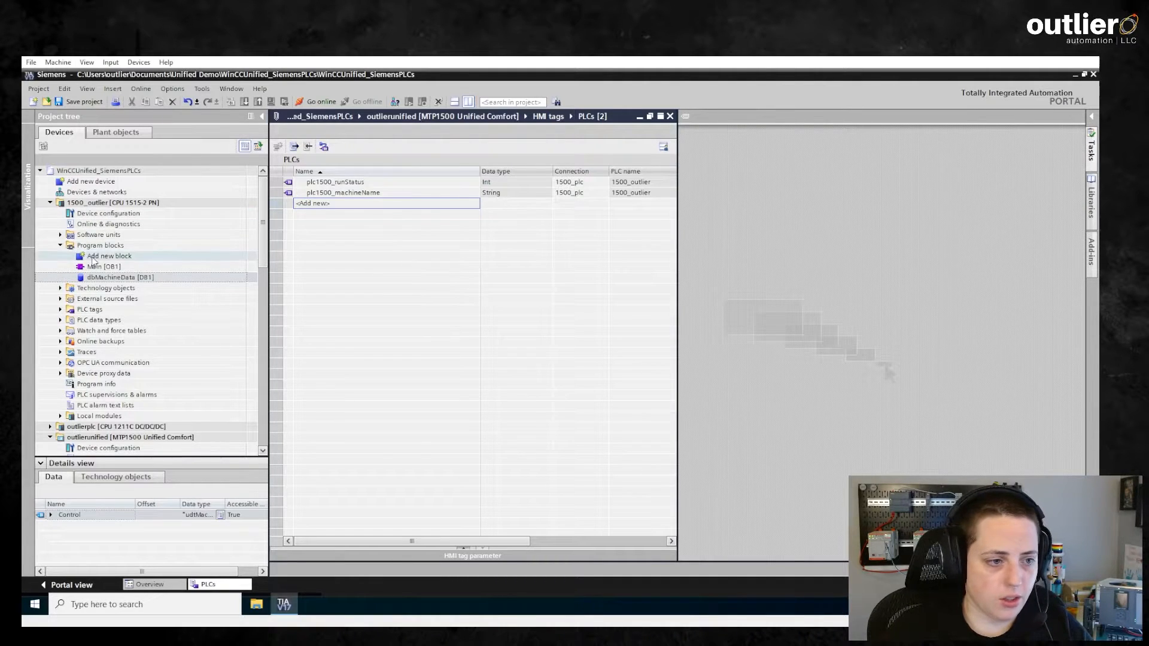
{"action": "left_click", "coordinate": [39, 463]}
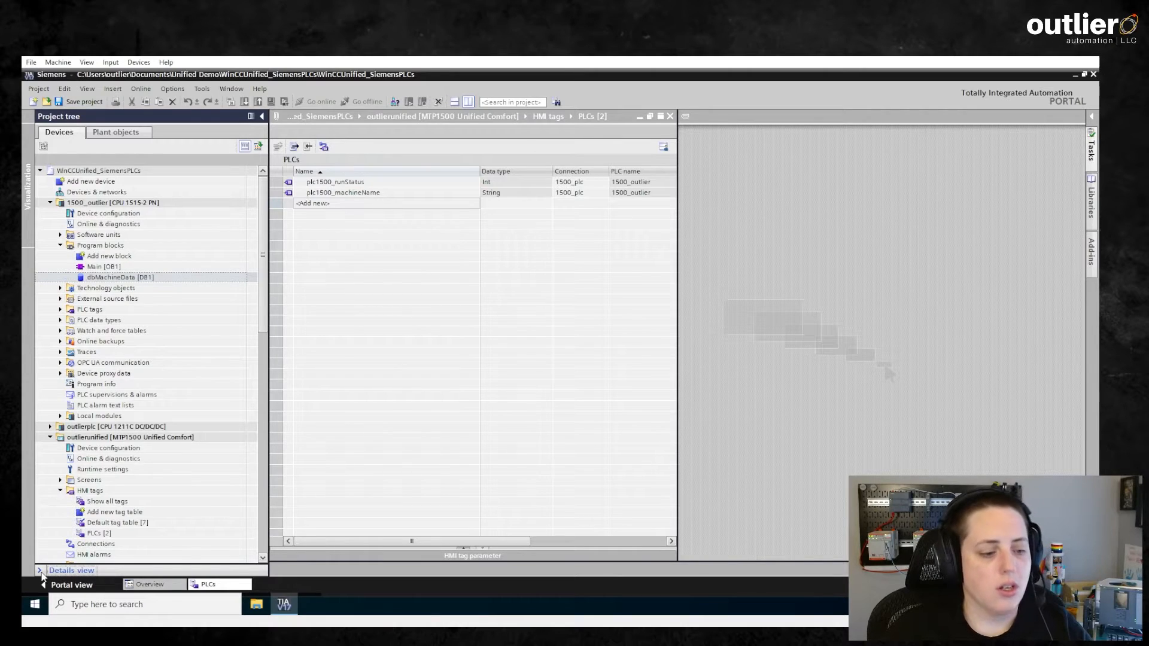
{"action": "left_click", "coordinate": [39, 572]}
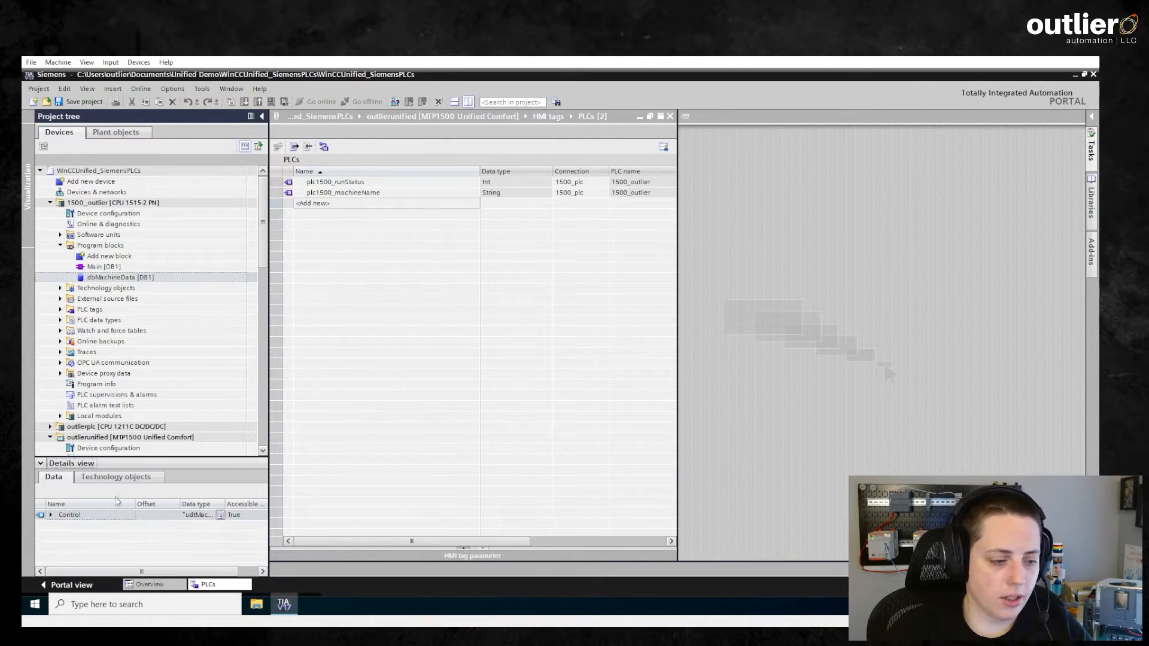
{"action": "left_click", "coordinate": [51, 515]}
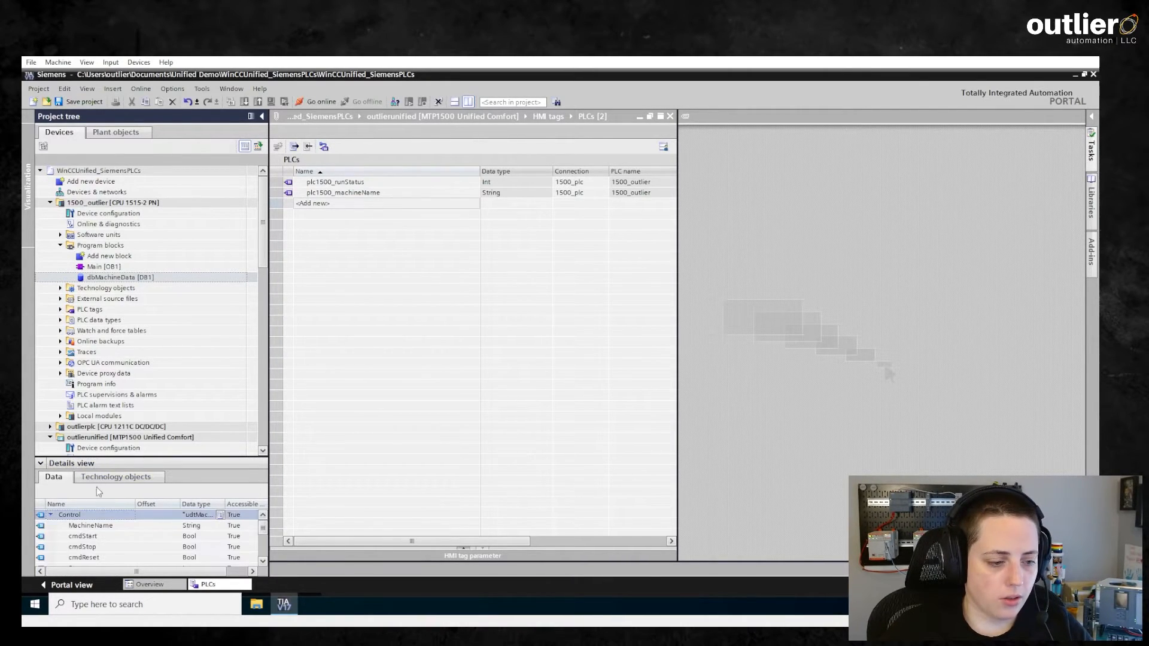
{"action": "left_click", "coordinate": [96, 267]}
{"action": "key", "text": "F2"}
{"action": "left_click", "coordinate": [109, 277]}
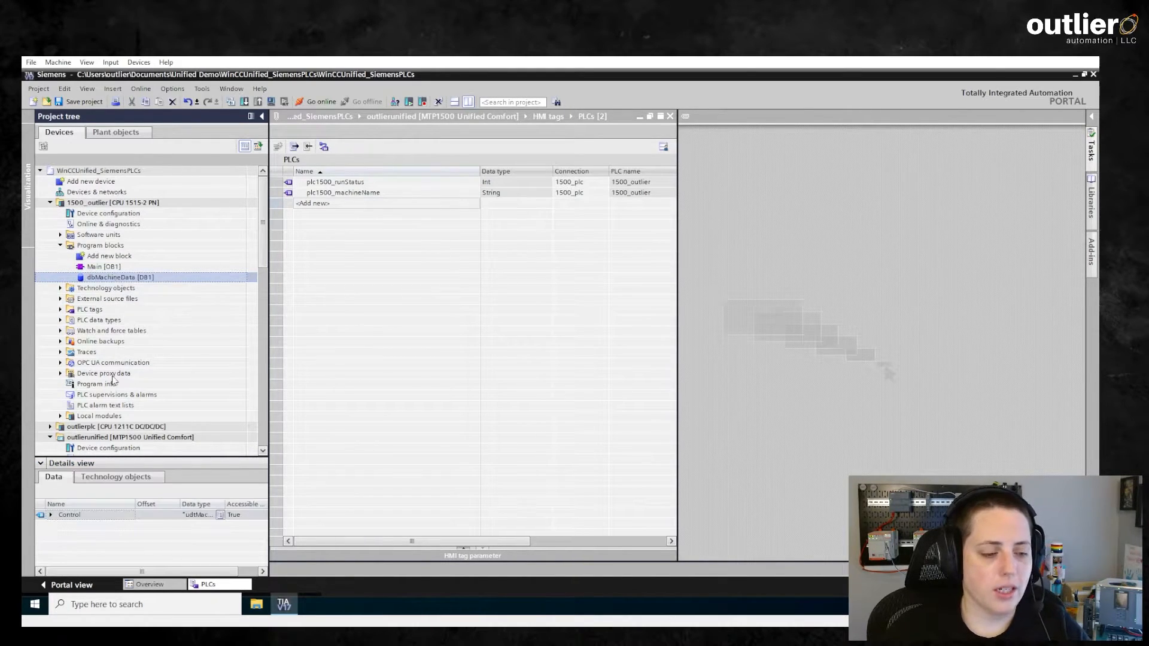
{"action": "left_click", "coordinate": [52, 515]}
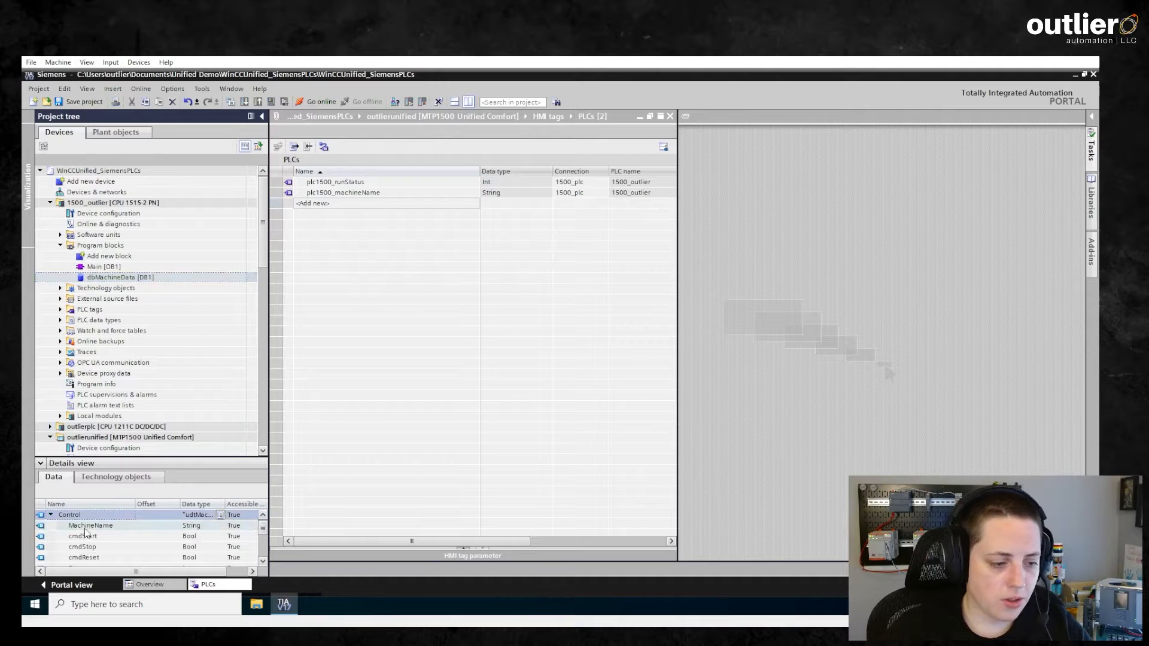
{"action": "left_click_drag", "start_coordinate": [128, 458], "coordinate": [137, 323]}
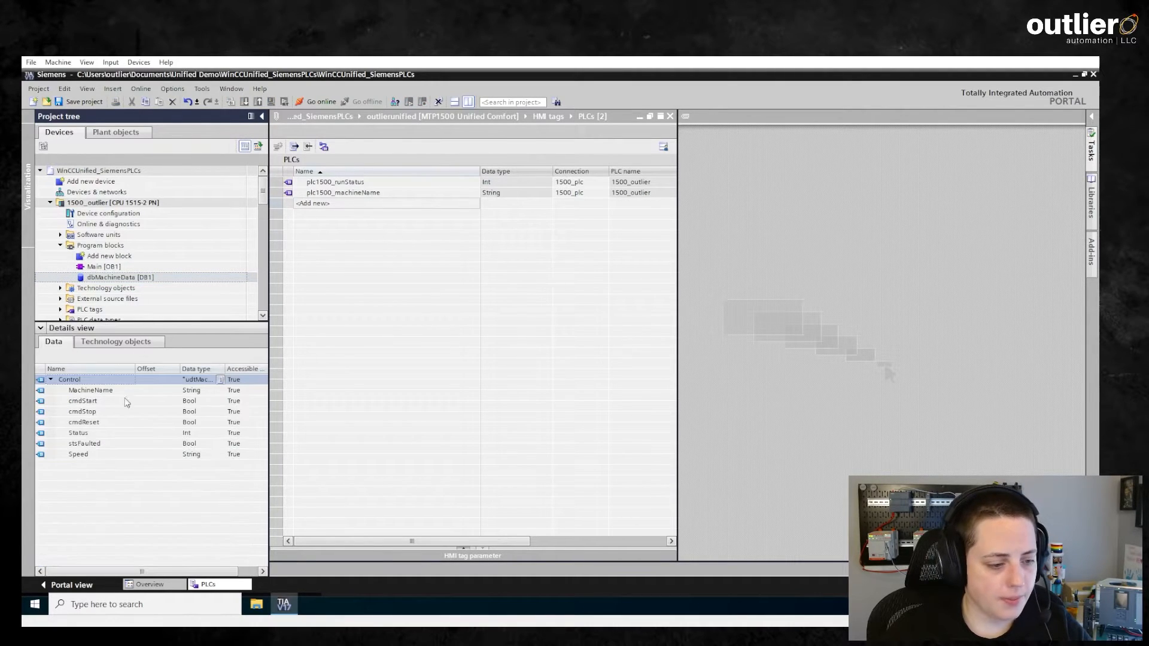
Step: Create an HMI tag in the PLCs table from dbMachineData's cmdStart element and rename it plc1500_cmdStart
{"action": "left_click", "coordinate": [38, 402]}
{"action": "left_click_drag", "start_coordinate": [40, 406], "coordinate": [332, 210]}
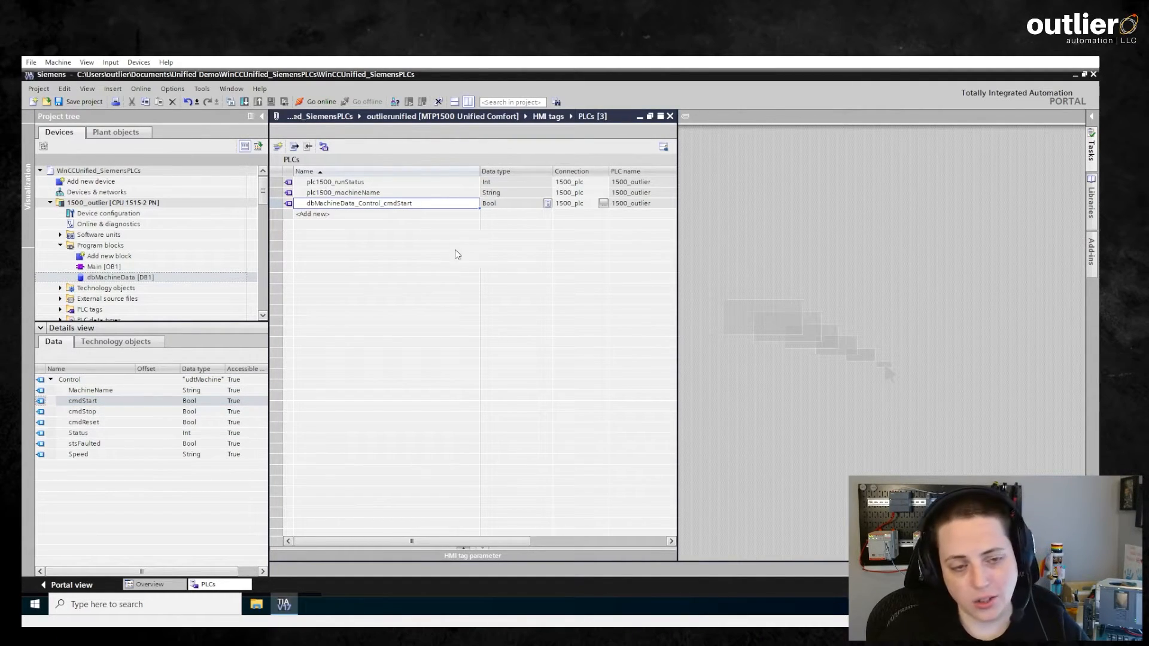
{"action": "double_click", "coordinate": [432, 206]}
{"action": "type", "text": "plc1500_"}
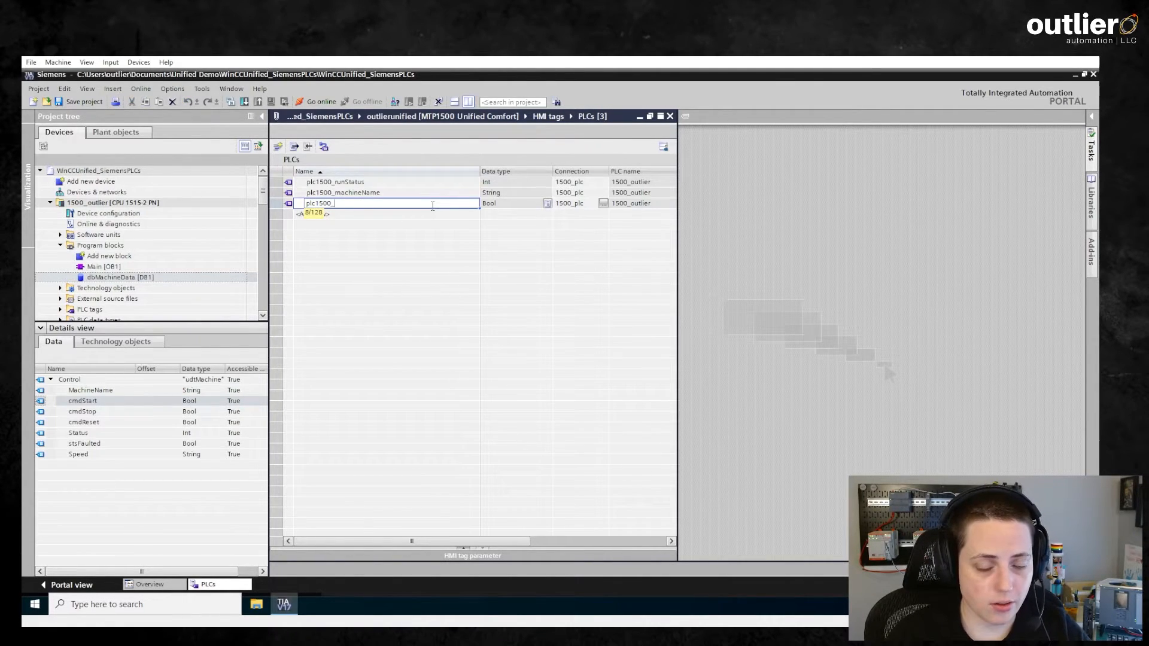
{"action": "type", "text": "cmd"}
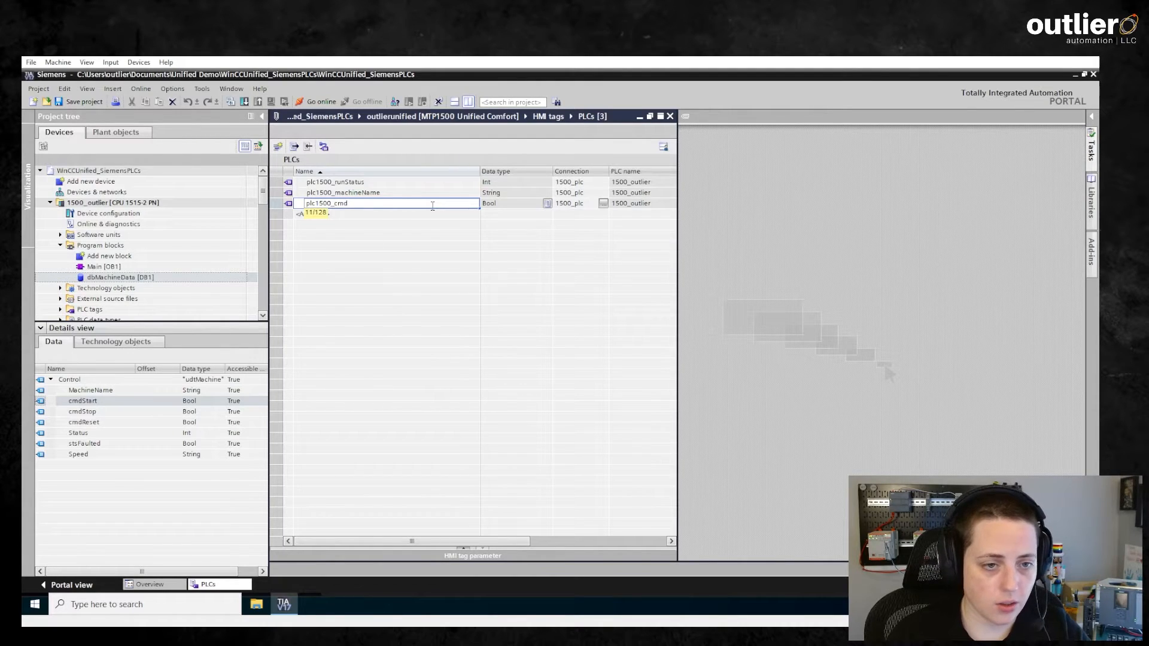
{"action": "type", "text": "Start"}
{"action": "key", "text": "Return"}
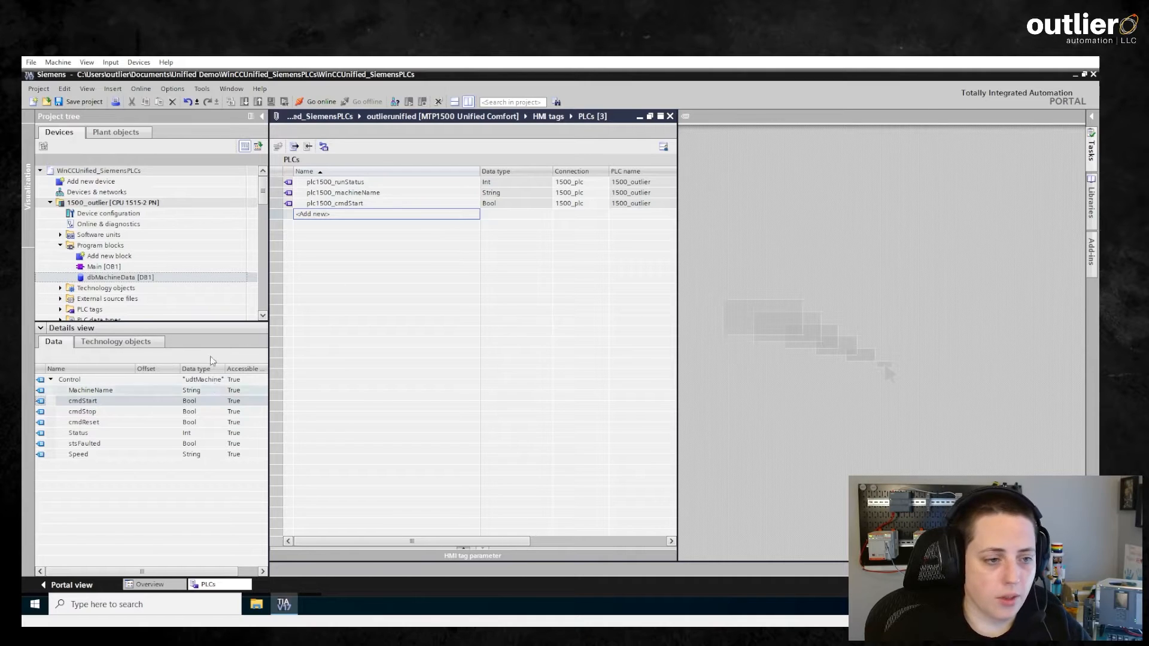
Step: Collapse the Details view and remove the editor split so the PLCs tag table fills the full width
{"action": "left_click", "coordinate": [40, 328]}
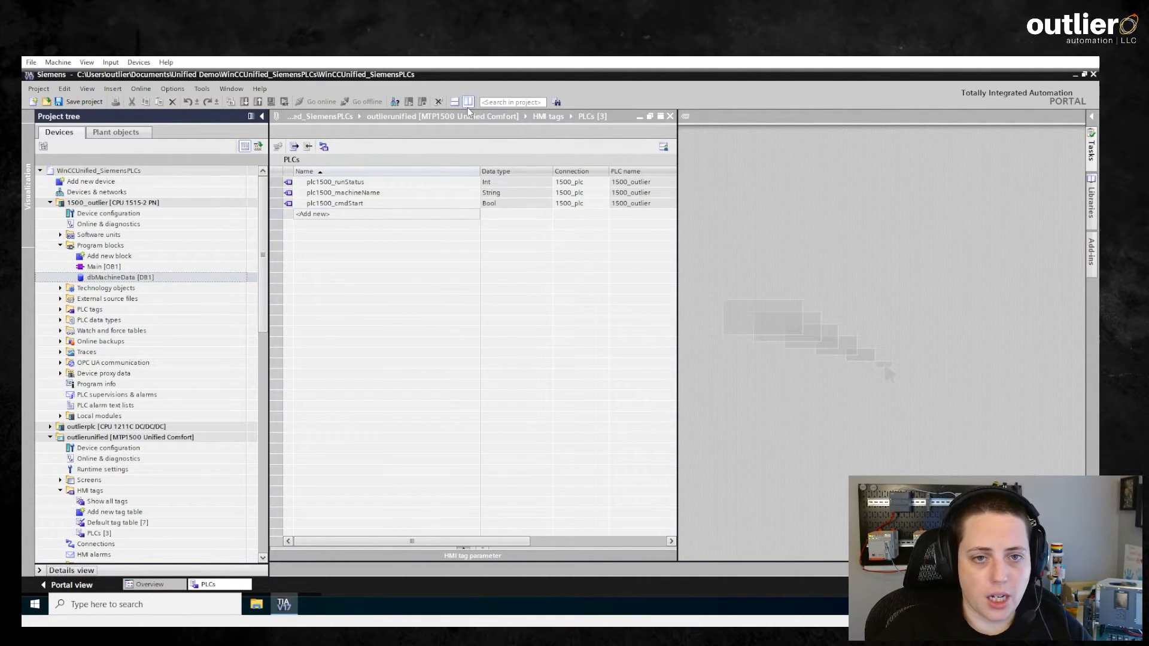
{"action": "left_click", "coordinate": [468, 106]}
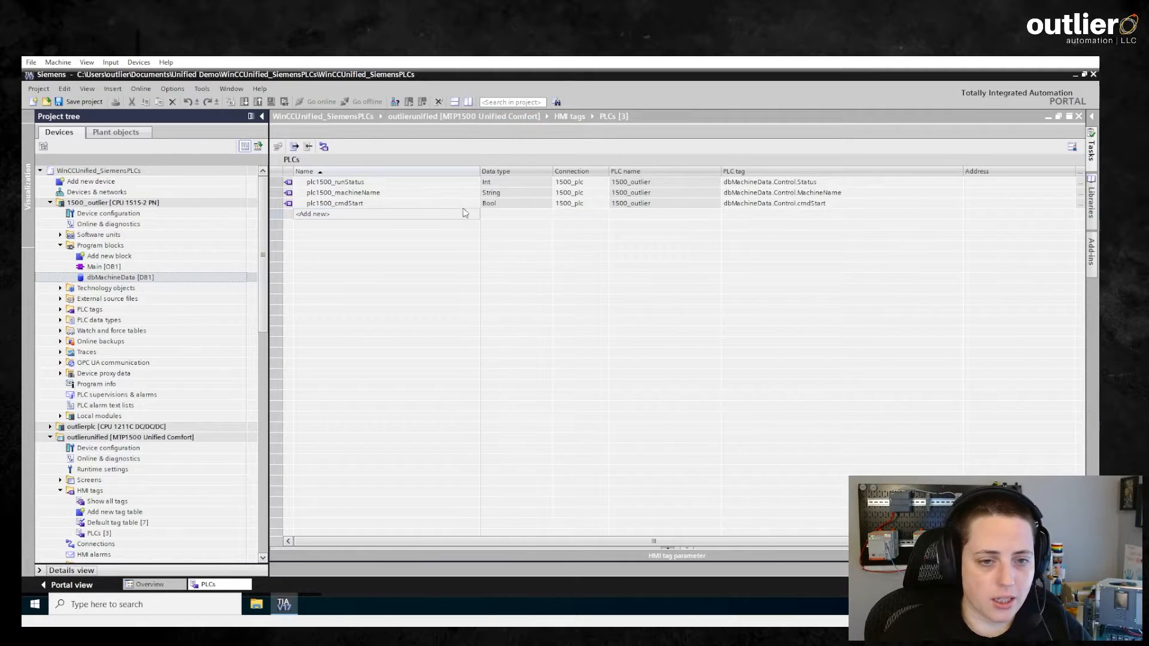
{"action": "left_click", "coordinate": [593, 239]}
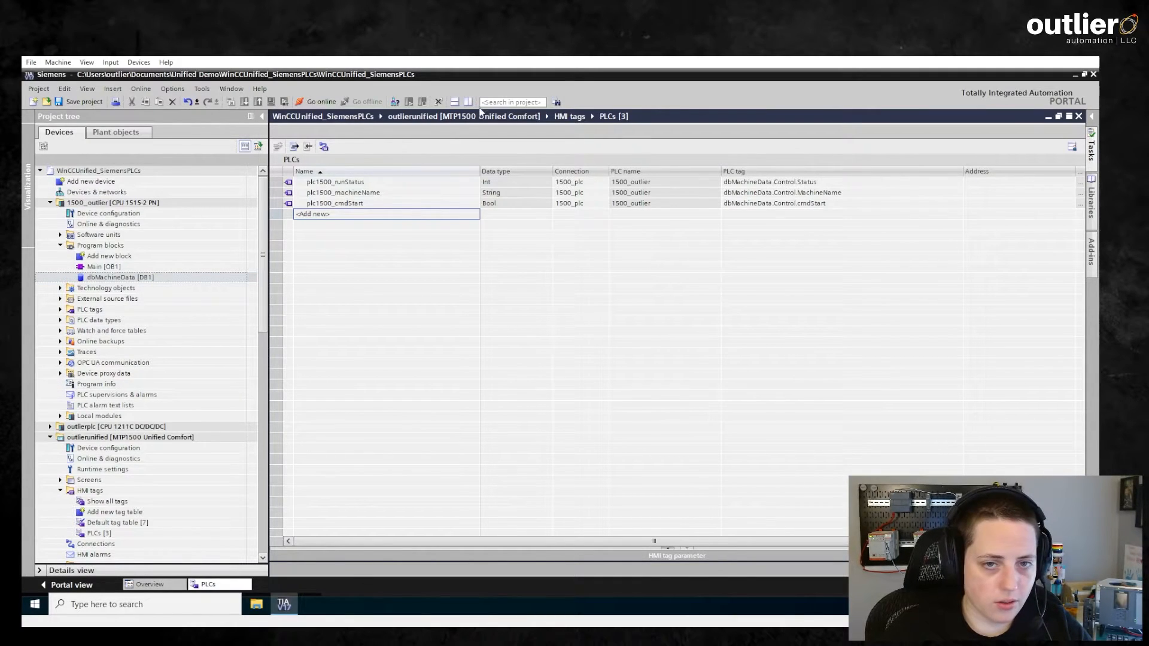
Step: Open the HMI's Main screen and outlierplc's dbMachineData block side by side, with the block's Control structure expanded
{"action": "left_click", "coordinate": [60, 480]}
{"action": "double_click", "coordinate": [94, 501]}
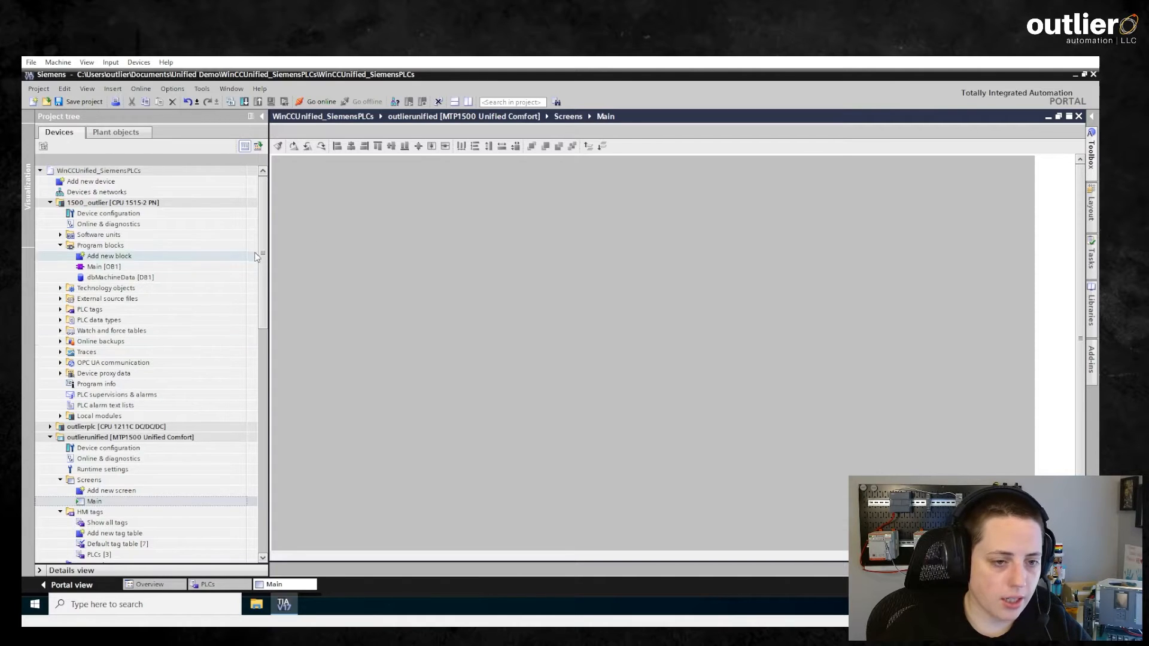
{"action": "left_click", "coordinate": [50, 203]}
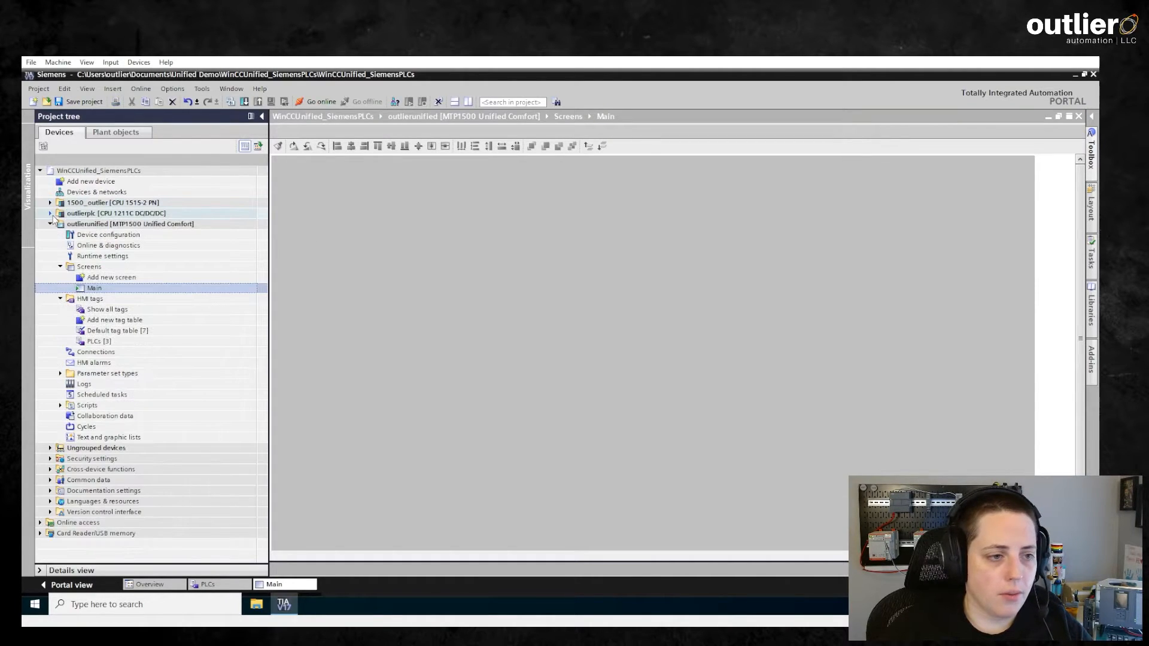
{"action": "left_click", "coordinate": [50, 213]}
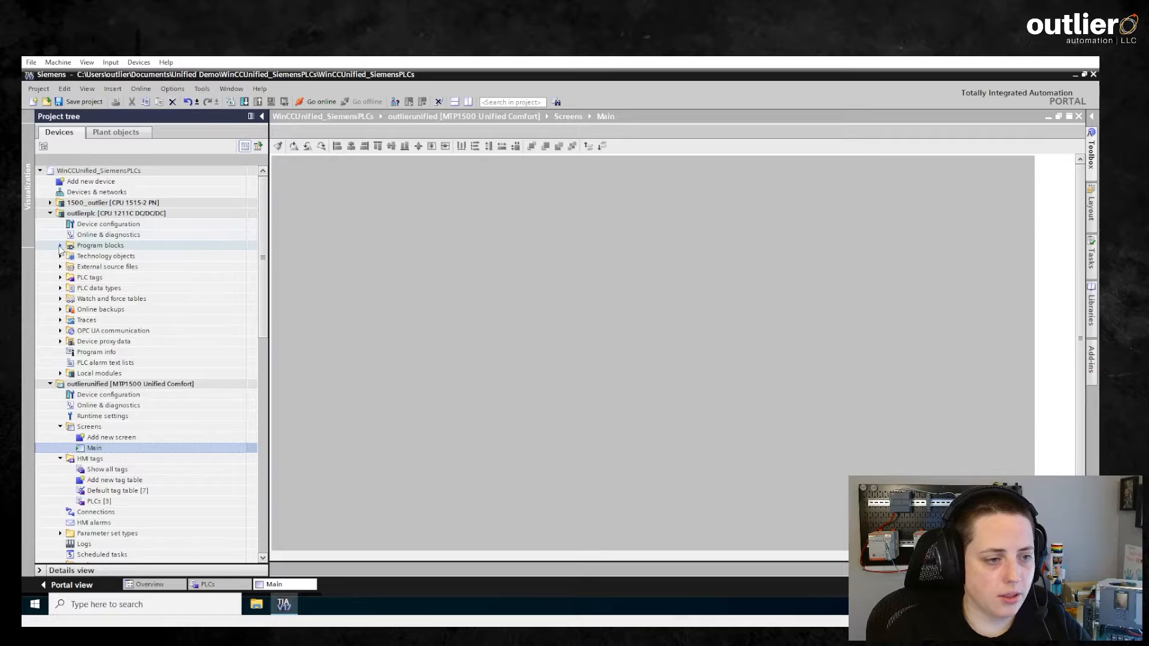
{"action": "left_click", "coordinate": [60, 246]}
{"action": "left_click", "coordinate": [90, 287]}
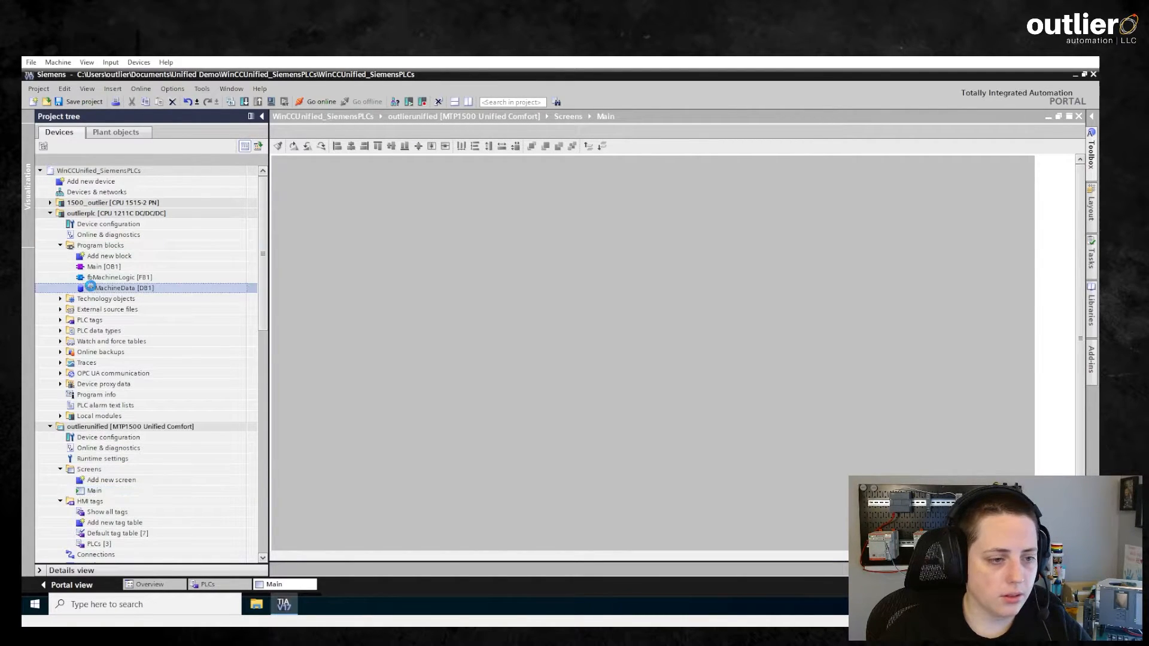
{"action": "left_click", "coordinate": [469, 102]}
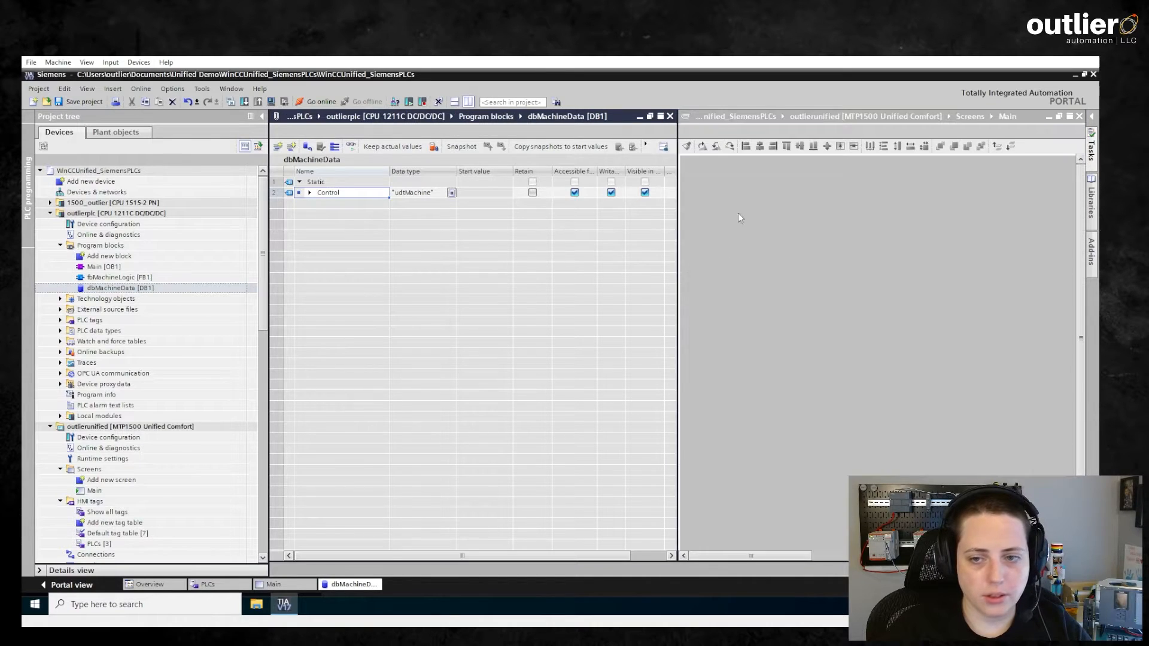
{"action": "left_click", "coordinate": [309, 192]}
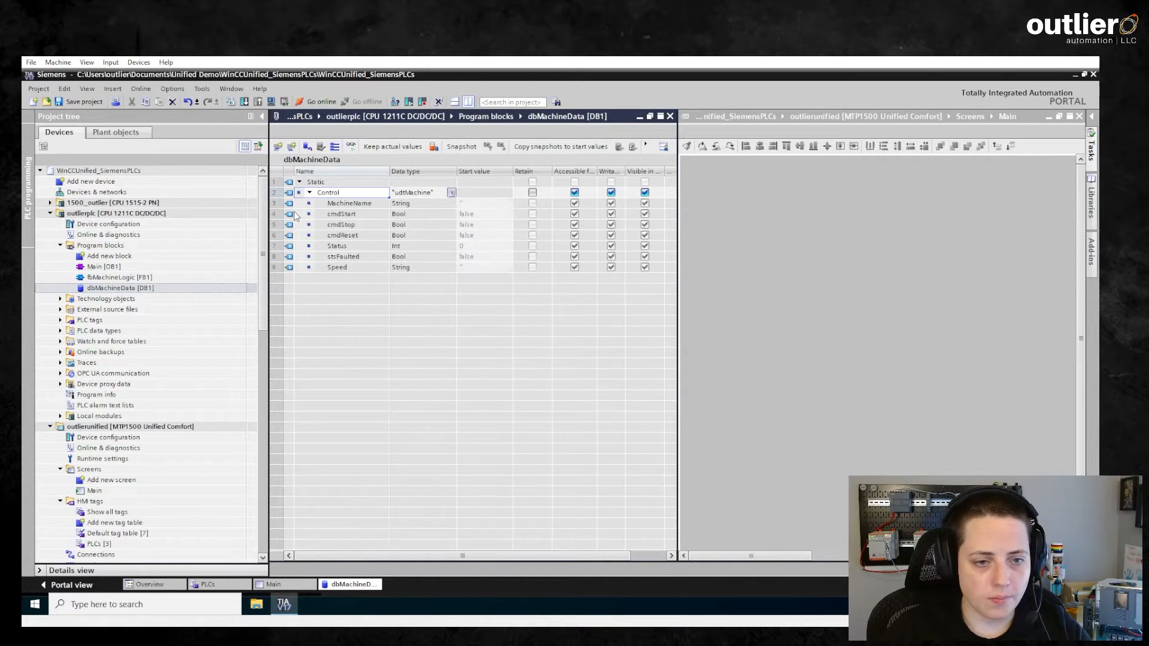
Step: Place an IO field for outlierplc's Speed element on the Main screen and display the tag settings of its process value
{"action": "left_click", "coordinate": [290, 270]}
{"action": "left_click_drag", "start_coordinate": [290, 272], "coordinate": [731, 181]}
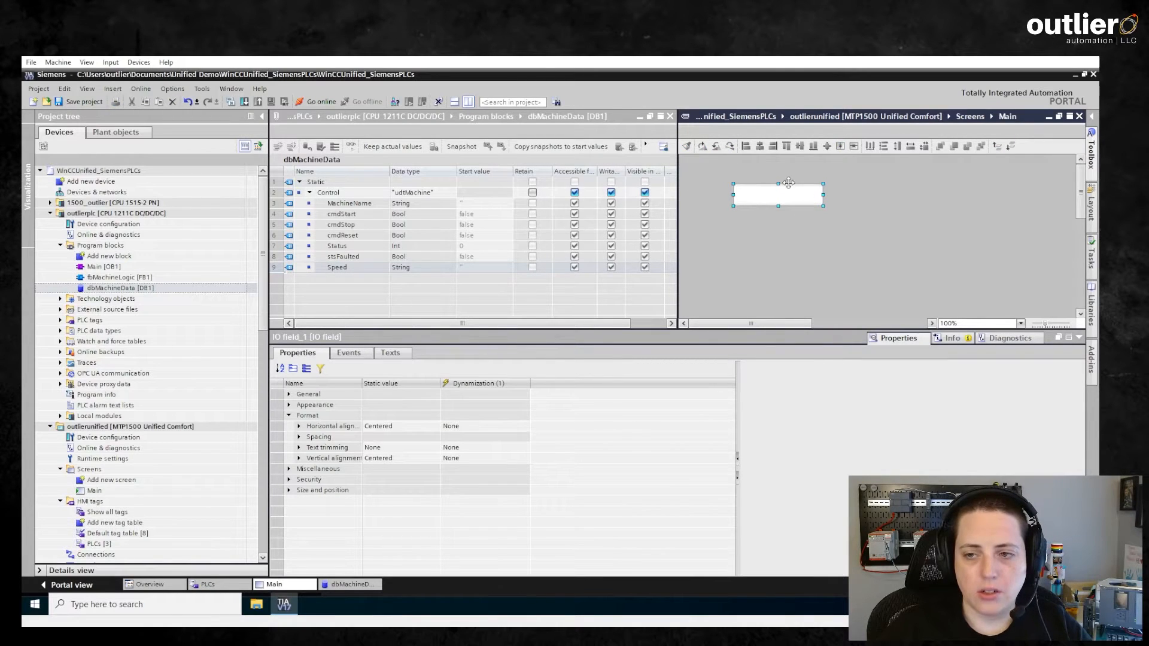
{"action": "left_click", "coordinate": [289, 417]}
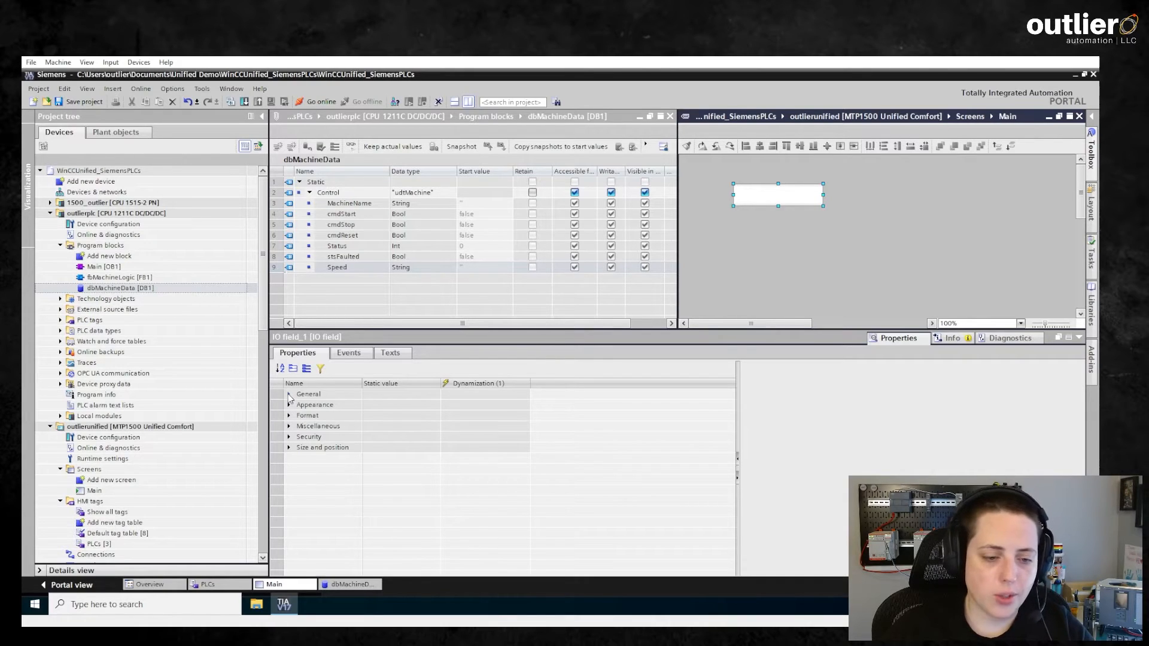
{"action": "left_click", "coordinate": [288, 395]}
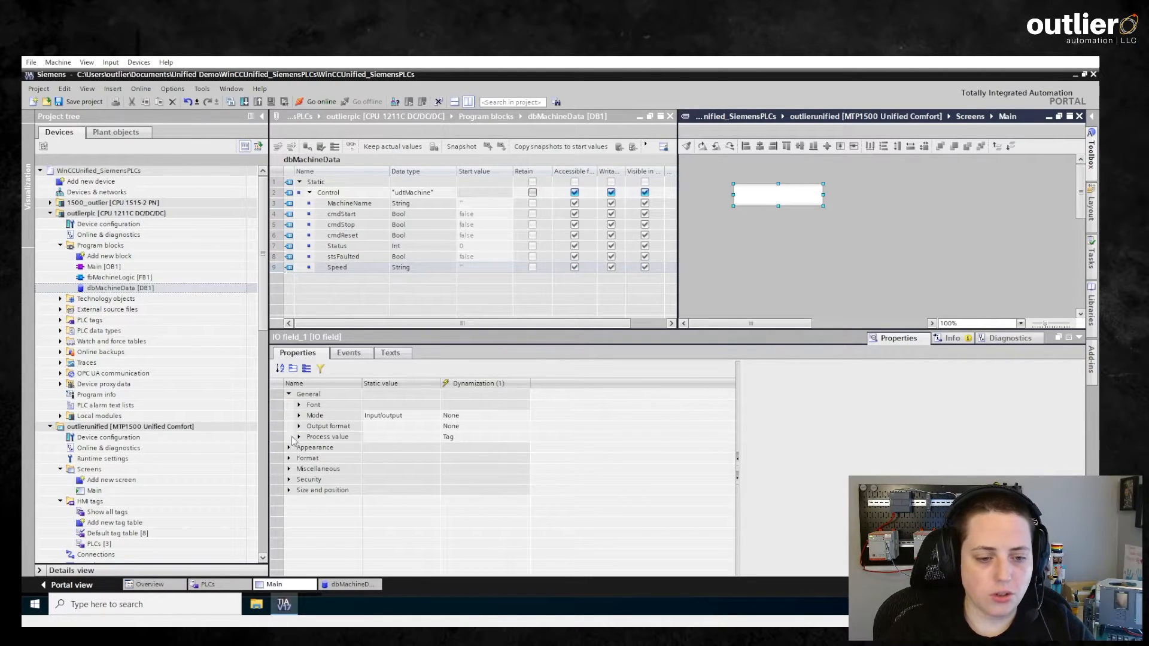
{"action": "left_click", "coordinate": [480, 438]}
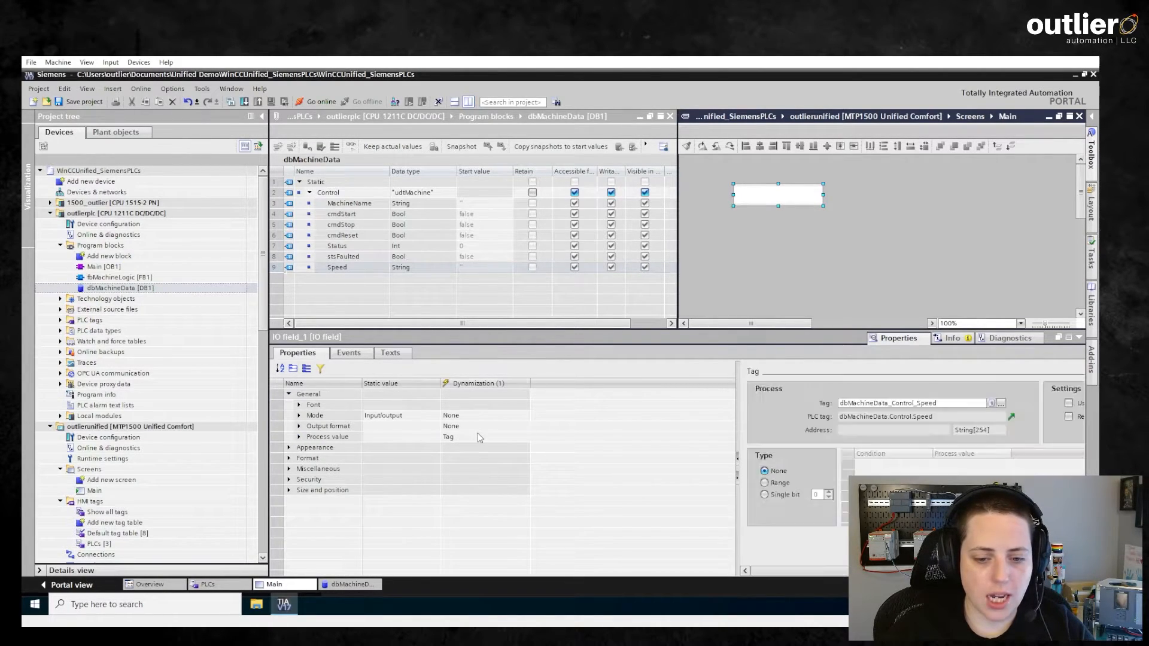
{"action": "left_click_drag", "start_coordinate": [739, 372], "coordinate": [609, 371]}
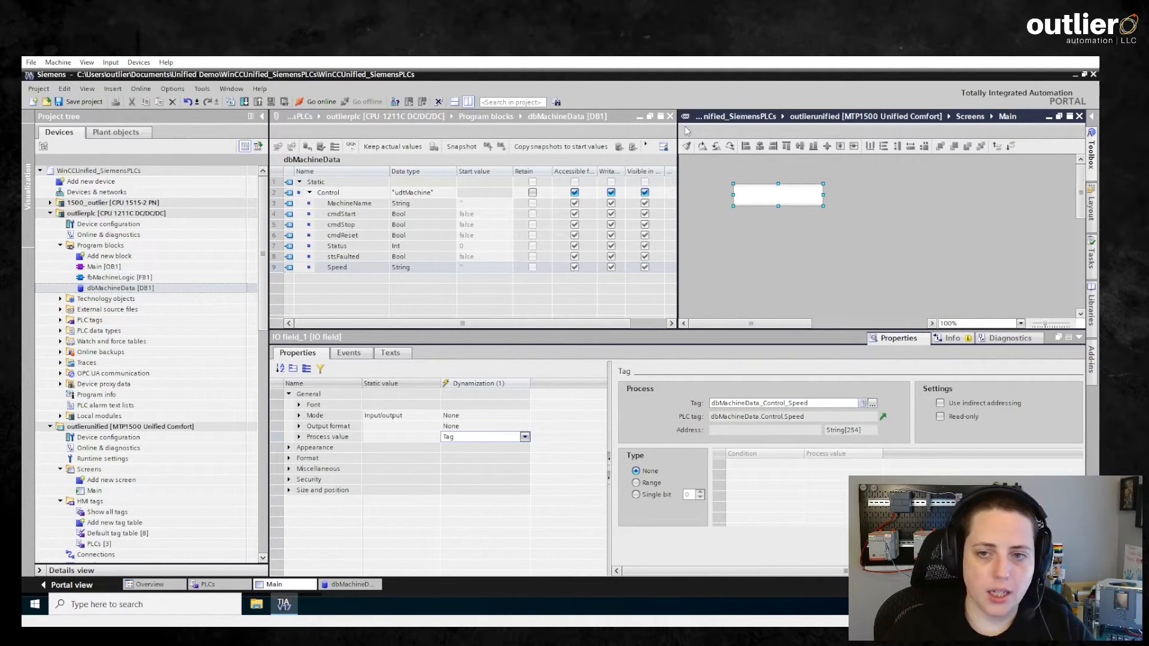
Step: In the list of all HMI tags, move dbMachineData_Control_Speed to the PLCs tag table and rename it plc1200_speed
{"action": "left_click", "coordinate": [215, 584]}
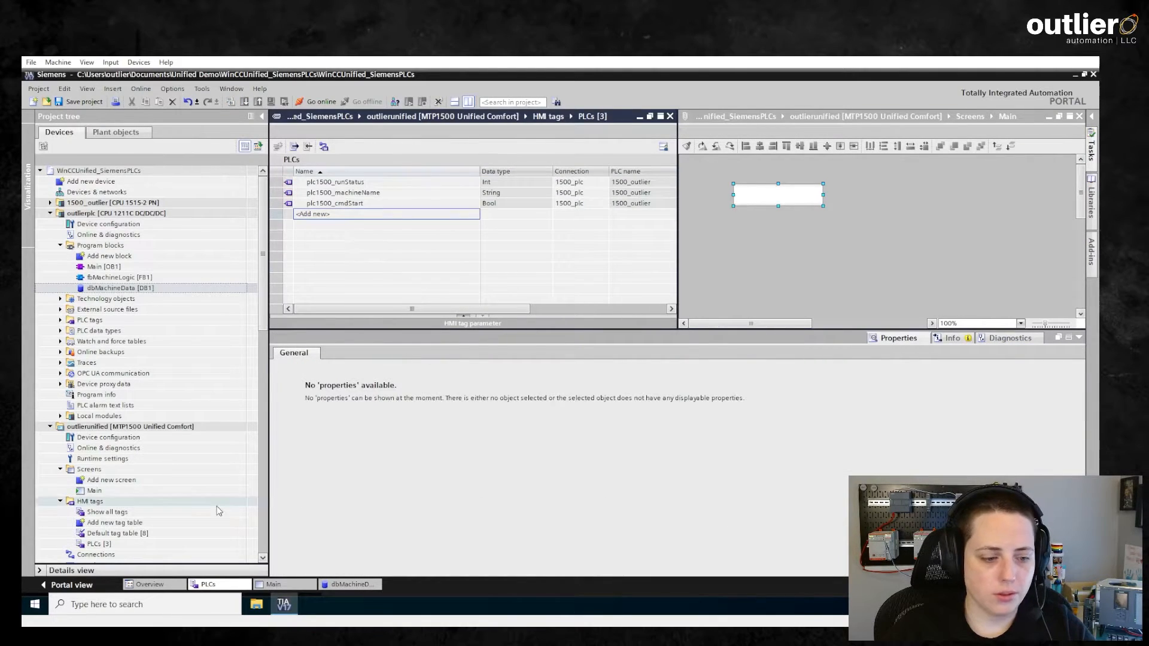
{"action": "double_click", "coordinate": [128, 534]}
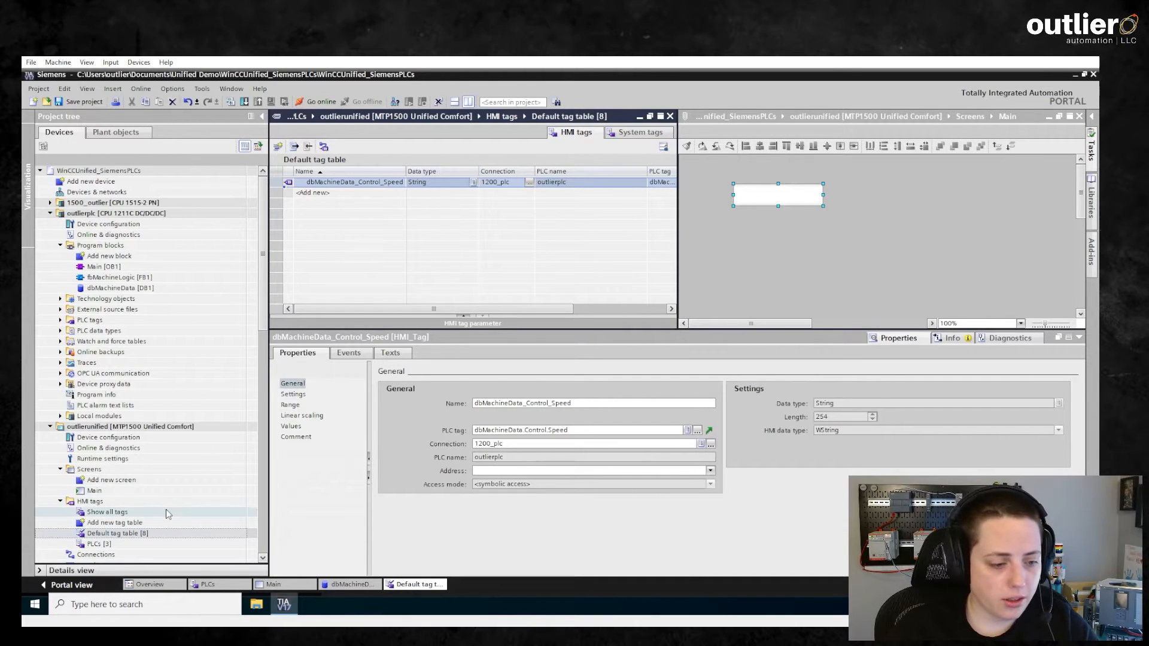
{"action": "double_click", "coordinate": [149, 512]}
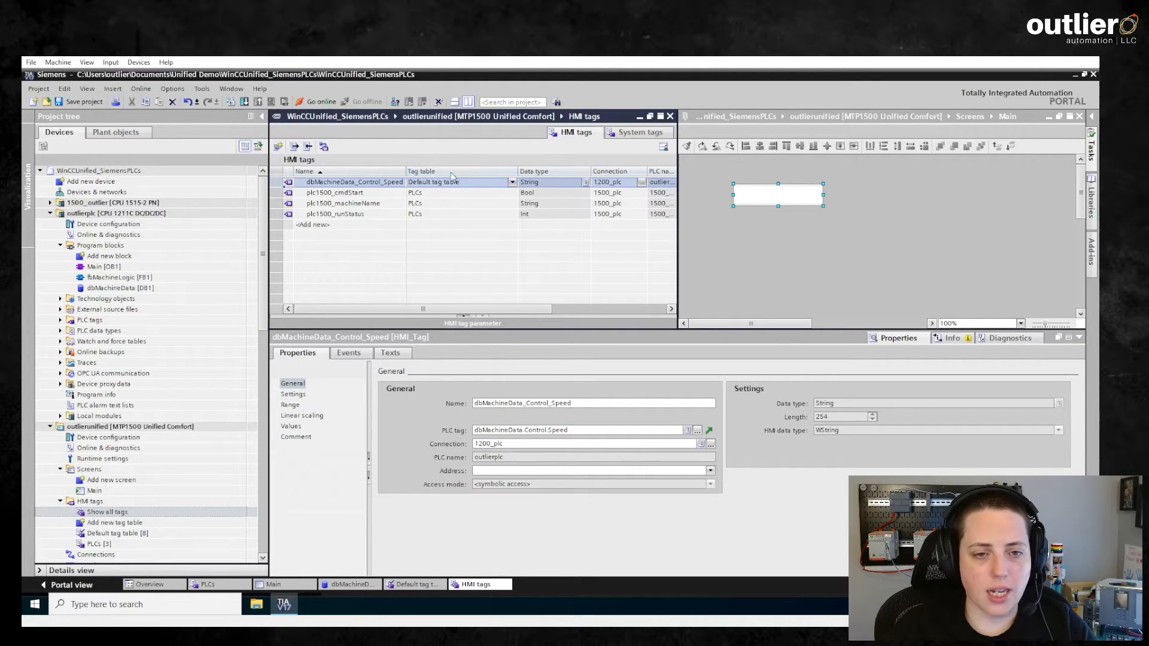
{"action": "left_click", "coordinate": [511, 182]}
{"action": "left_click", "coordinate": [423, 207]}
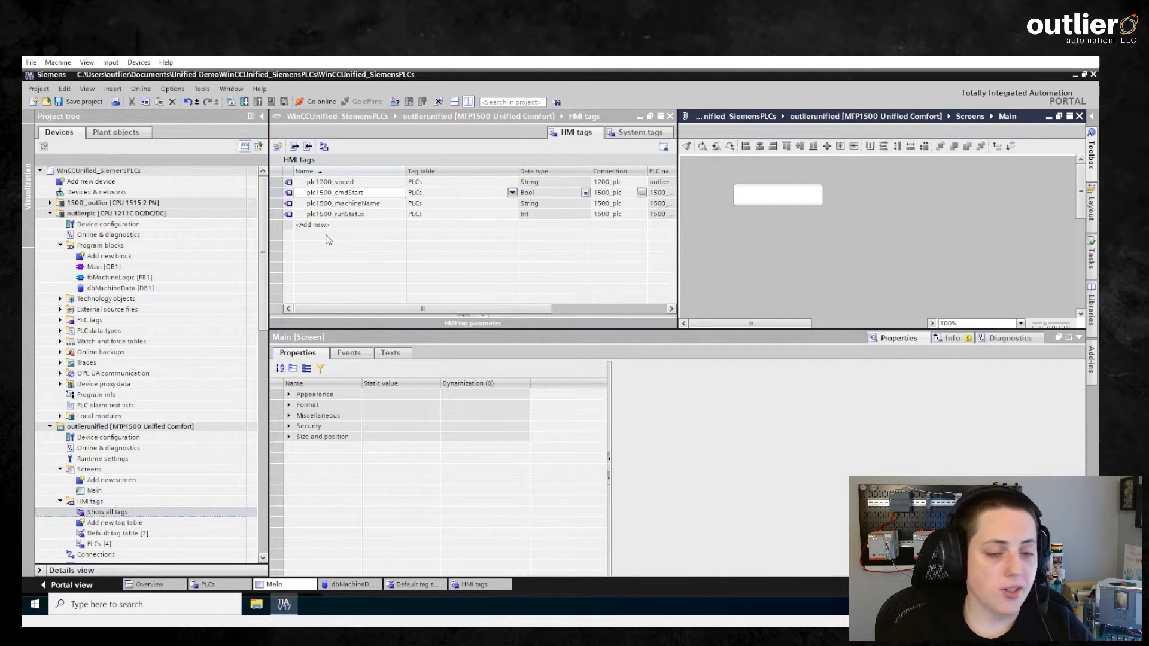
Step: Add an IO field for plc1500_machineName to the Main screen and label the existing speed field with a text box reading "1200 Speed"
{"action": "left_click_drag", "start_coordinate": [288, 203], "coordinate": [871, 188]}
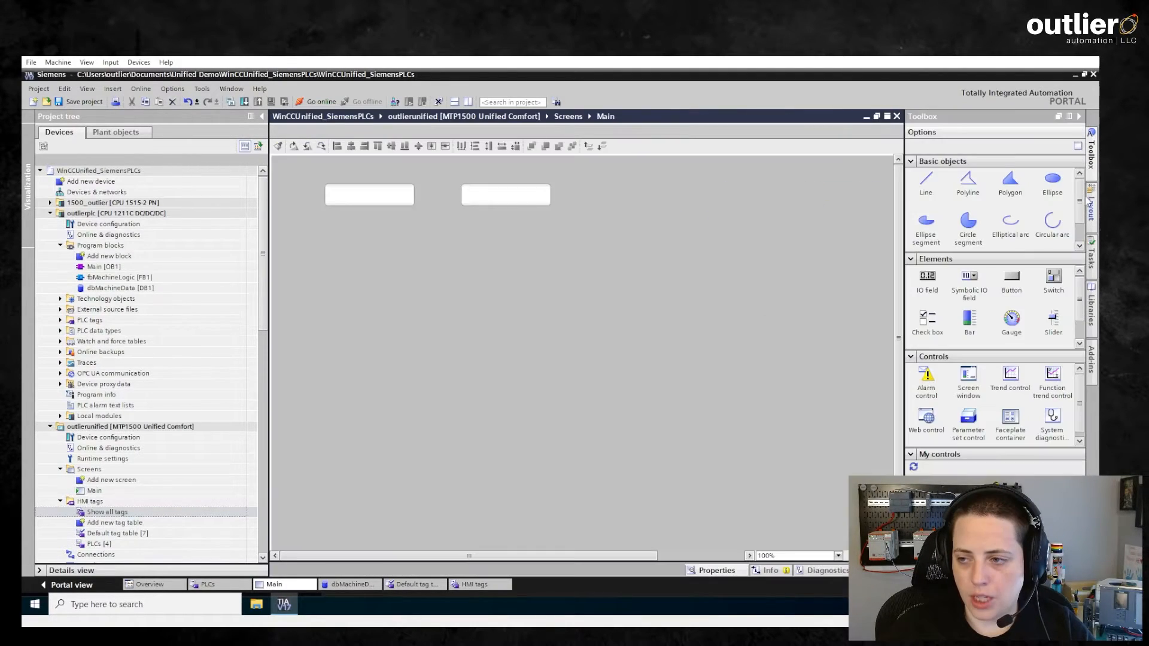
{"action": "scroll", "coordinate": [1080, 203], "scroll_direction": "down", "scroll_amount": 1}
{"action": "left_click_drag", "start_coordinate": [1014, 242], "coordinate": [321, 163]}
{"action": "left_click", "coordinate": [367, 196]}
{"action": "left_click", "coordinate": [710, 570]}
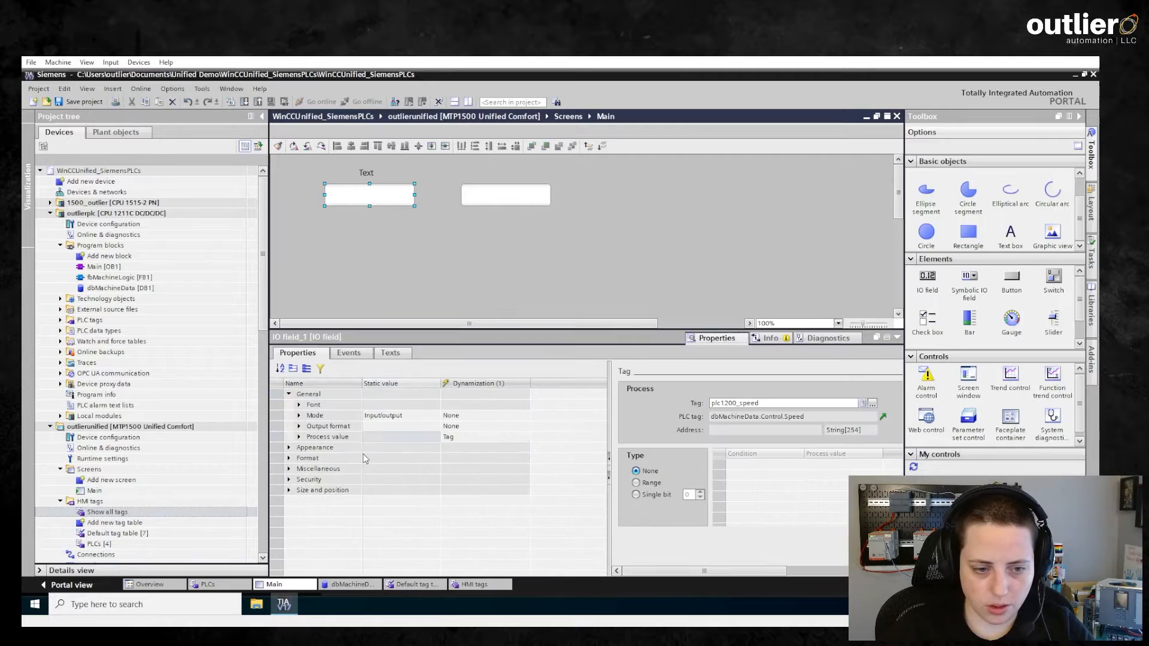
{"action": "left_click", "coordinate": [366, 172]}
{"action": "left_click", "coordinate": [427, 415]}
{"action": "type", "text": "1200 Speed"}
{"action": "key", "text": "Return"}
Step: Copy the 1200 Speed label, place the copy above the machine name field, and set its text to "1500 Name"
{"action": "left_click", "coordinate": [367, 172]}
{"action": "key", "text": "ctrl+c"}
{"action": "key", "text": "ctrl+v"}
{"action": "left_click_drag", "start_coordinate": [372, 178], "coordinate": [506, 172]}
{"action": "left_click", "coordinate": [409, 415]}
{"action": "key", "text": "ctrl+a"}
{"action": "type", "text": "1500 Name"}
{"action": "left_click", "coordinate": [450, 280]}
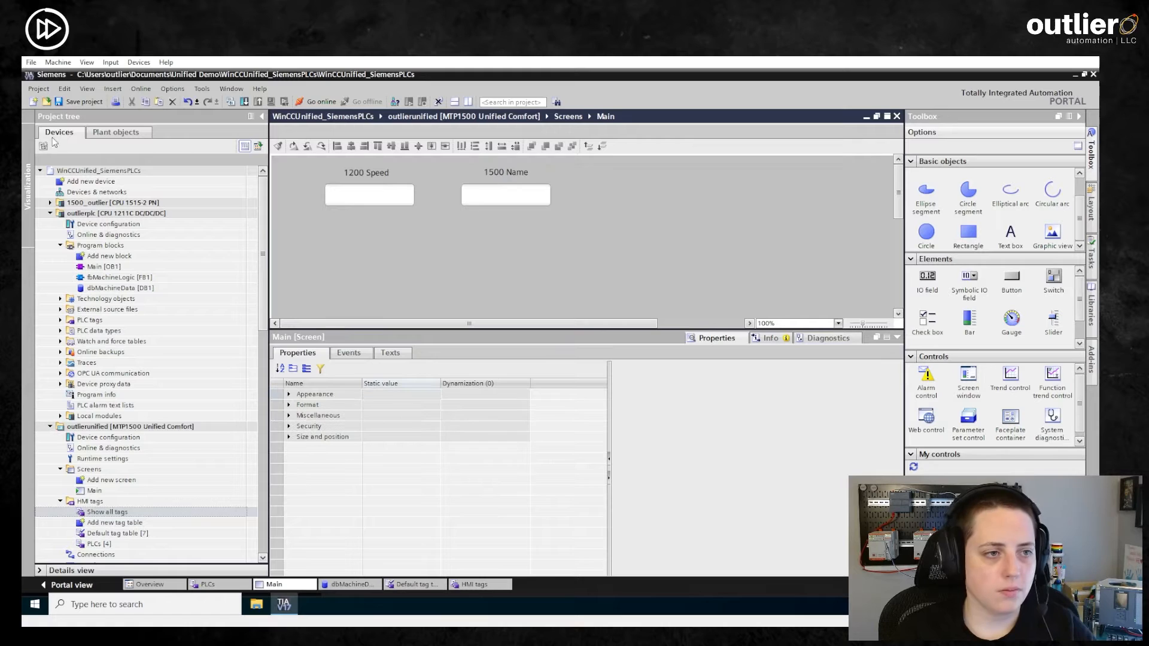
Step: Collapse the object properties area, and fold outlierplc and the HMI's Screens folder in the project tree
{"action": "left_click", "coordinate": [896, 337]}
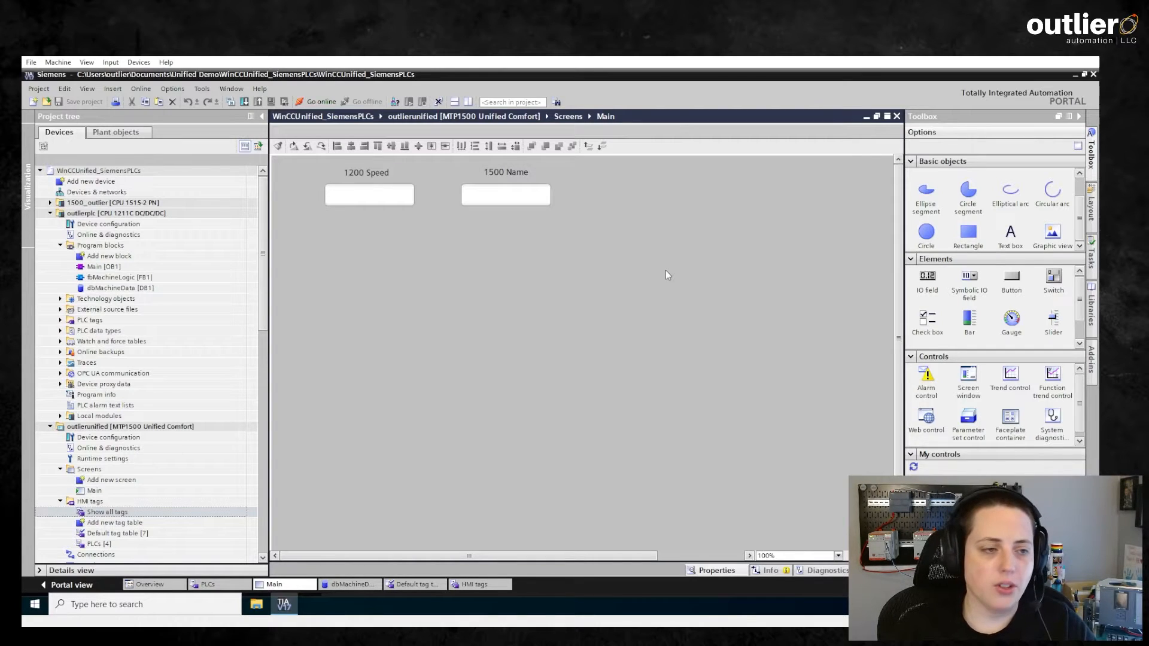
{"action": "left_click", "coordinate": [50, 213]}
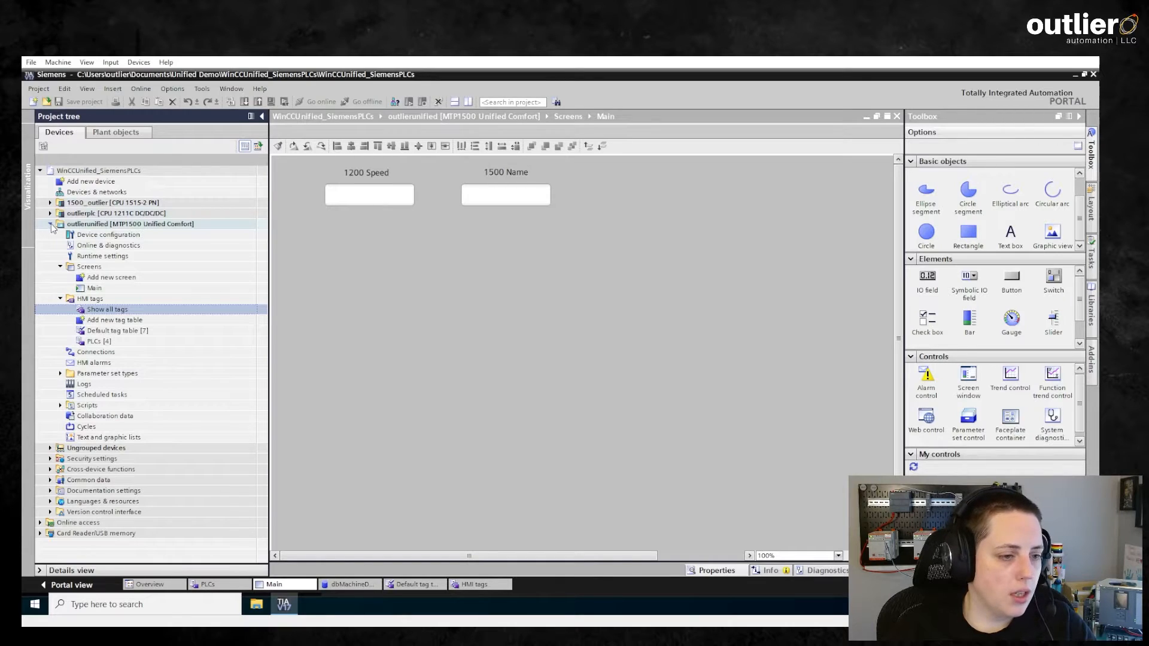
{"action": "left_click", "coordinate": [59, 266]}
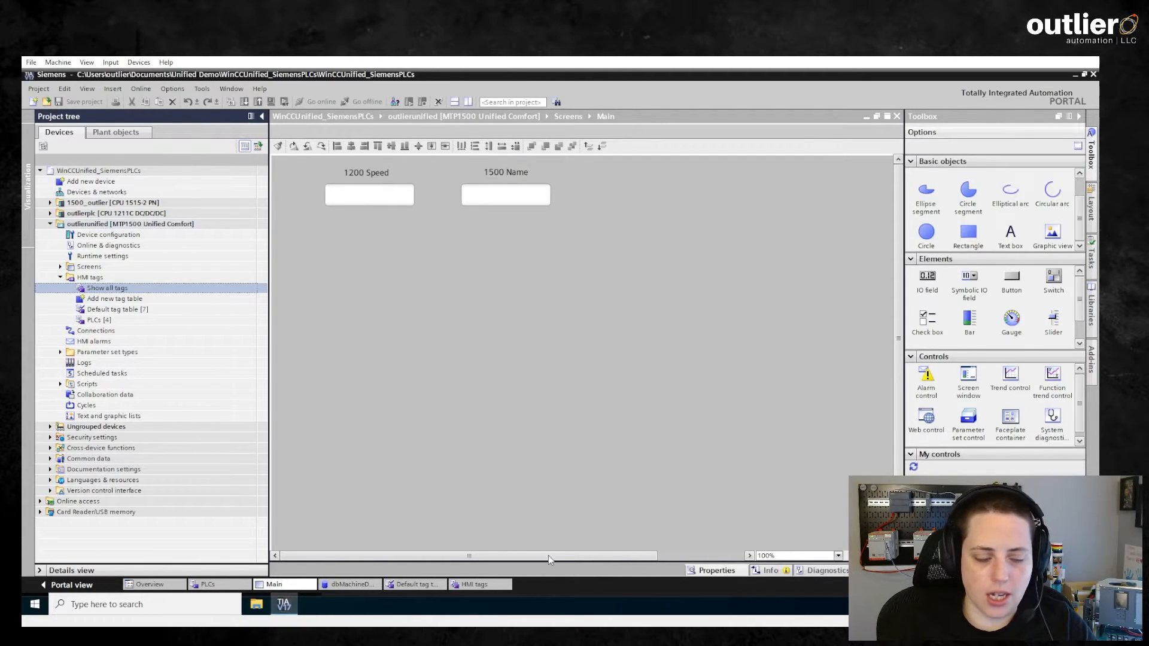
Step: Deactivate encrypted transfer in the HMI's runtime settings and close the settings
{"action": "double_click", "coordinate": [119, 260]}
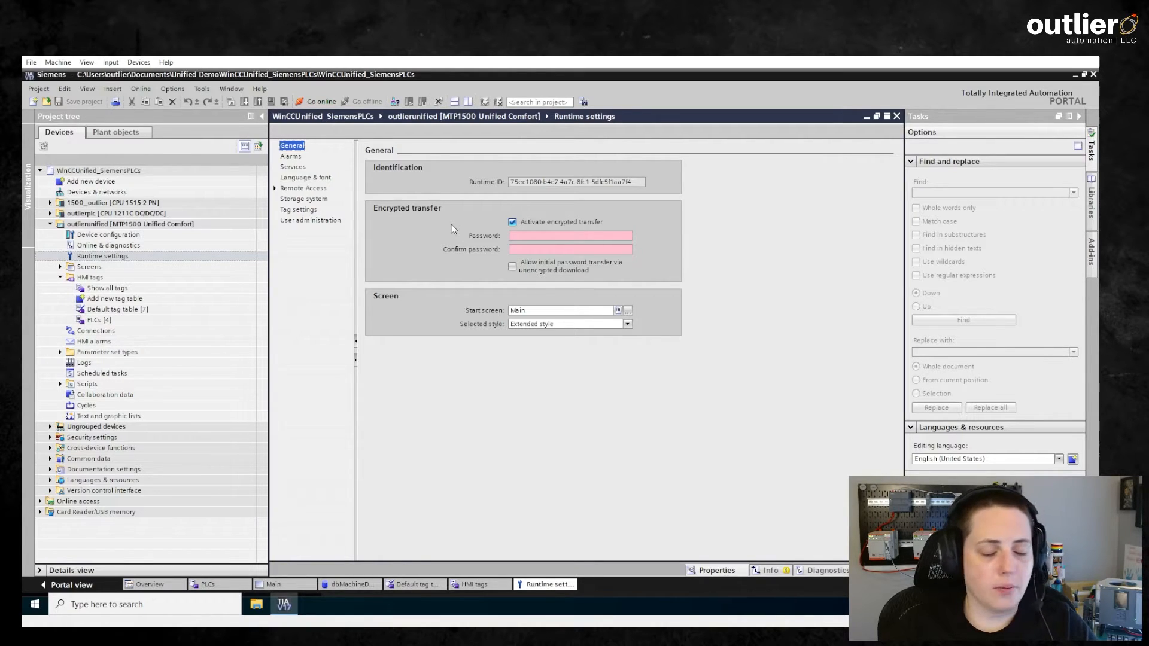
{"action": "left_click", "coordinate": [512, 223]}
{"action": "left_click", "coordinate": [896, 116]}
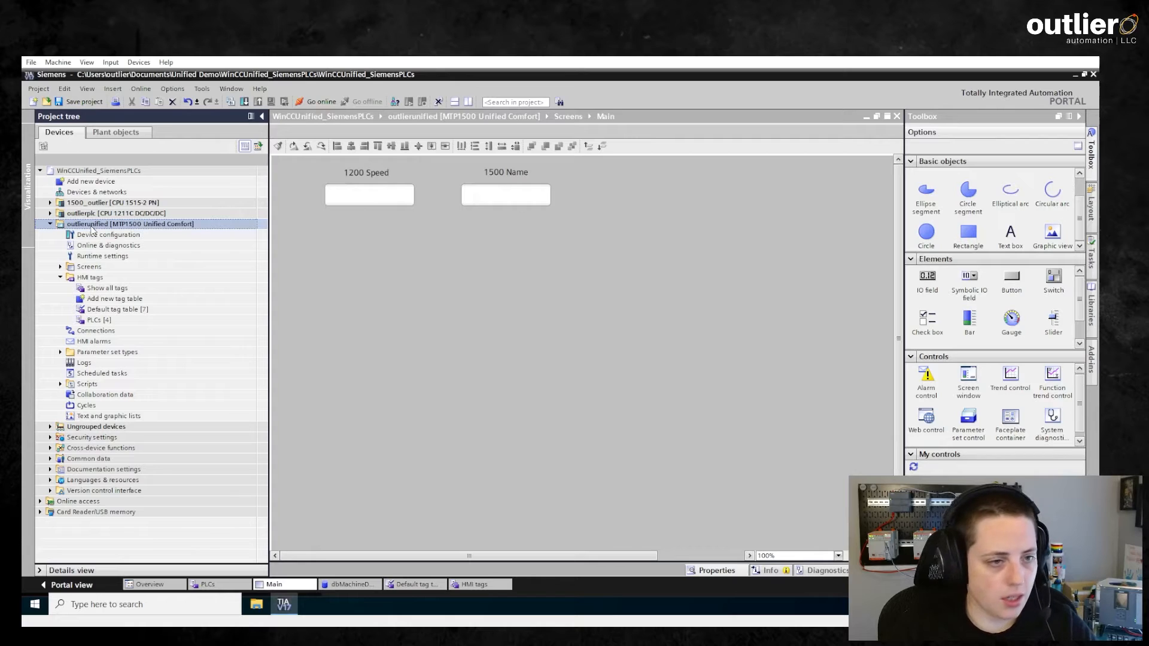
Step: Compile outlierunified and widen the path and description columns of the compile messages
{"action": "left_click", "coordinate": [229, 103]}
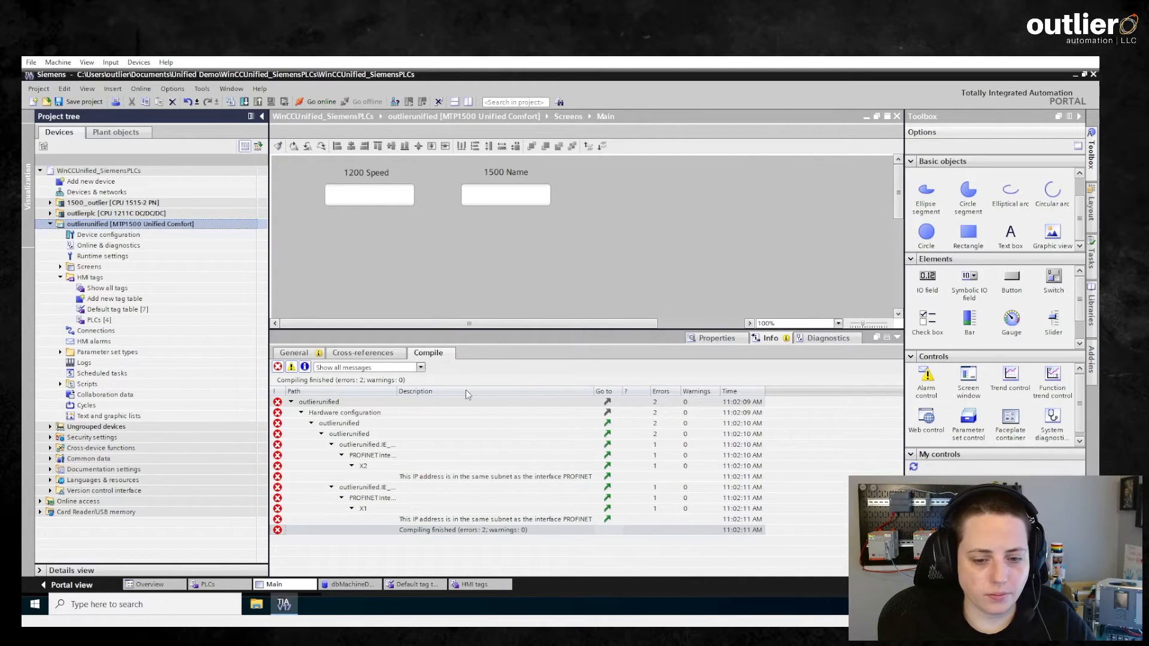
{"action": "double_click", "coordinate": [594, 390]}
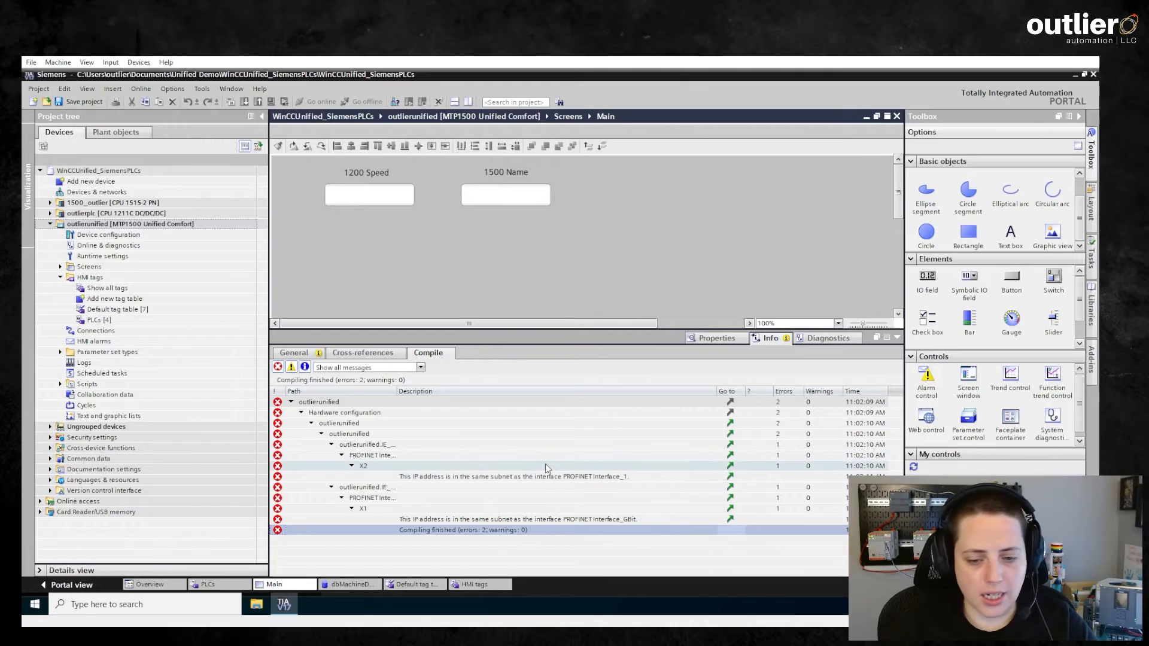
{"action": "left_click_drag", "start_coordinate": [396, 392], "coordinate": [463, 399]}
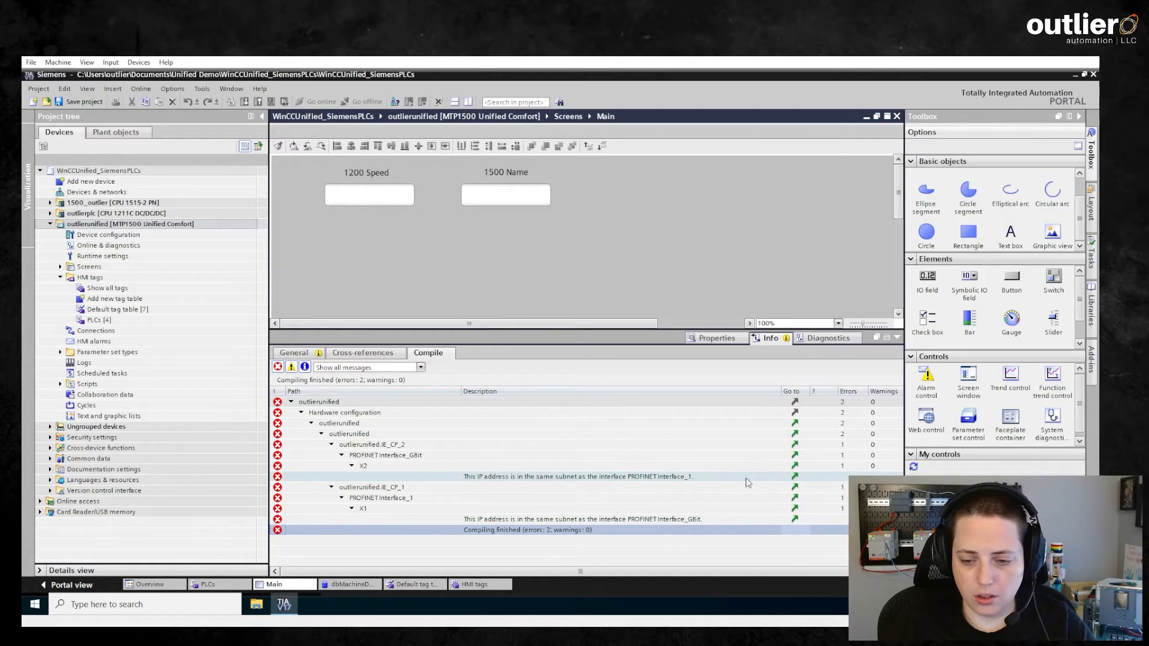
Step: From the compile error on the HMI's PROFINET Interface_GBit [X2], set that interface's IP address to 192.168.100.2 and save the project
{"action": "left_click", "coordinate": [795, 476]}
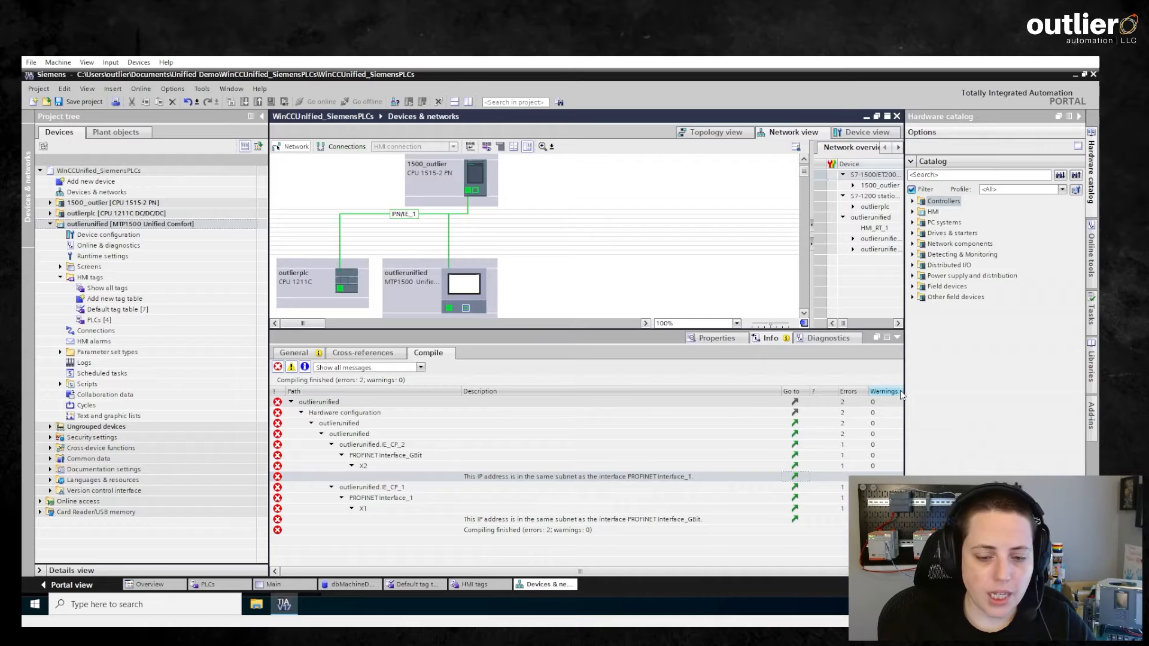
{"action": "scroll", "coordinate": [804, 175], "scroll_direction": "down", "scroll_amount": 2}
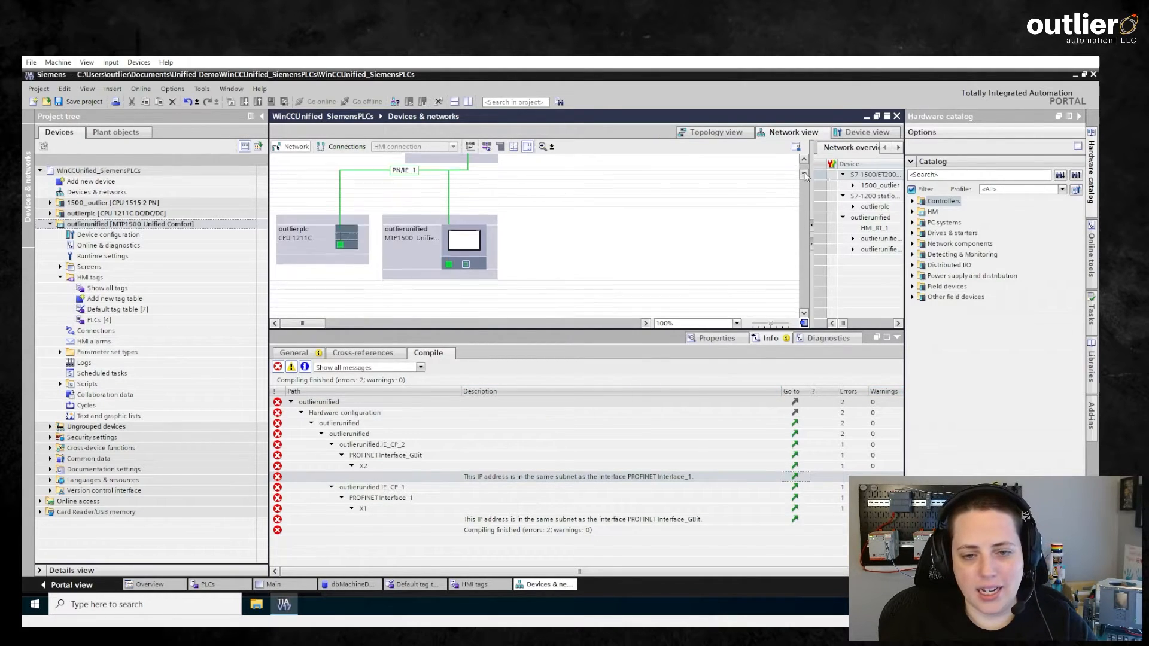
{"action": "scroll", "coordinate": [805, 176], "scroll_direction": "down", "scroll_amount": 2}
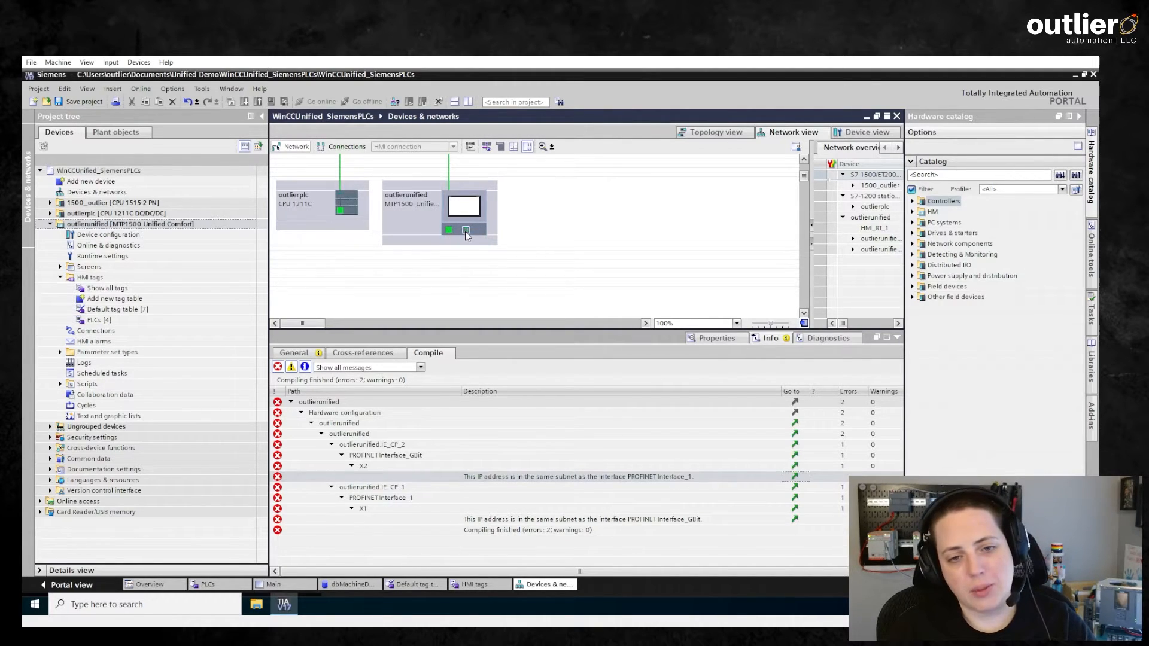
{"action": "left_click", "coordinate": [703, 339]}
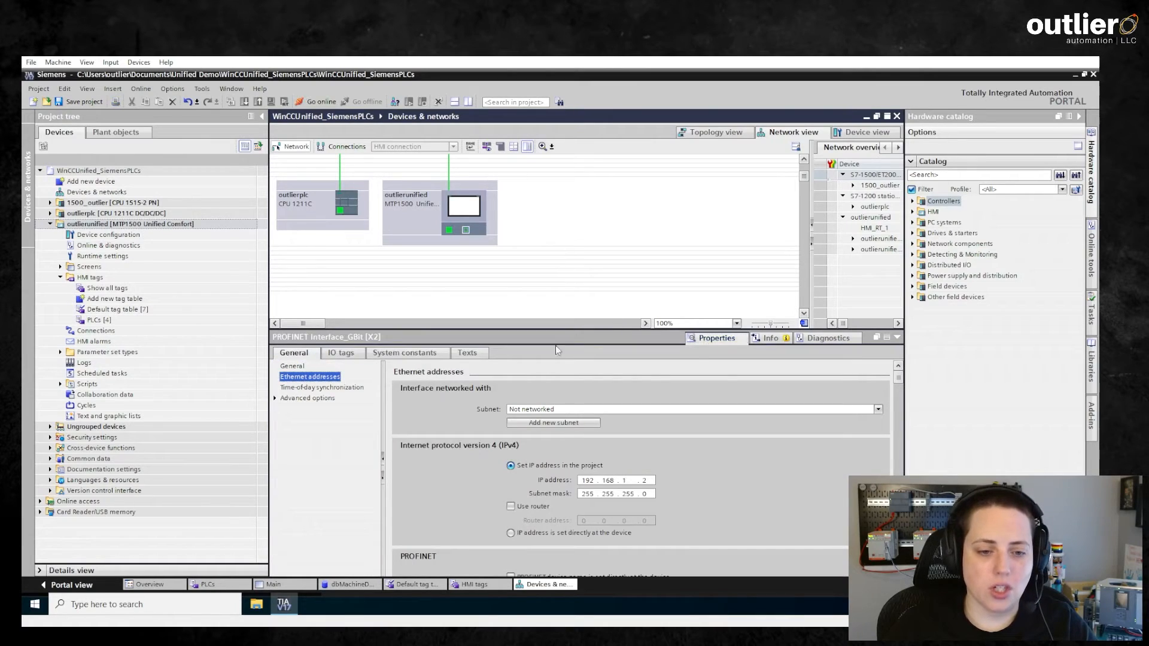
{"action": "double_click", "coordinate": [626, 481]}
{"action": "type", "text": "100"}
{"action": "key", "text": "Return"}
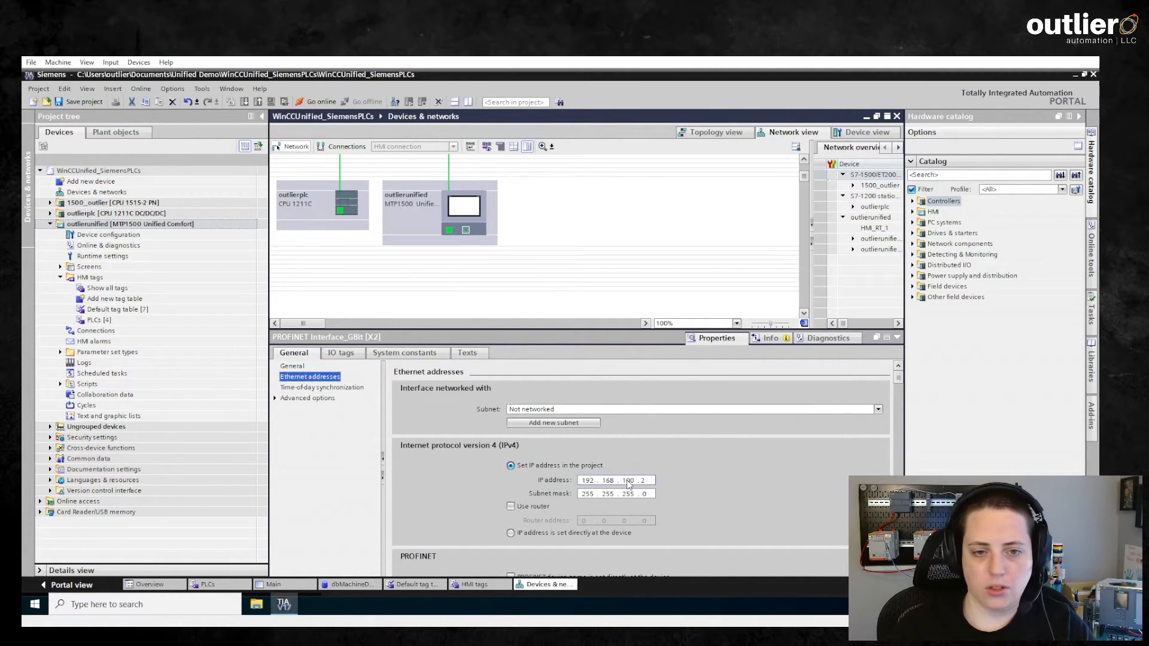
{"action": "left_click", "coordinate": [628, 272]}
{"action": "key", "text": "ctrl+s"}
Step: Recompile outlierunified and fold its branch in the project tree
{"action": "left_click", "coordinate": [197, 224]}
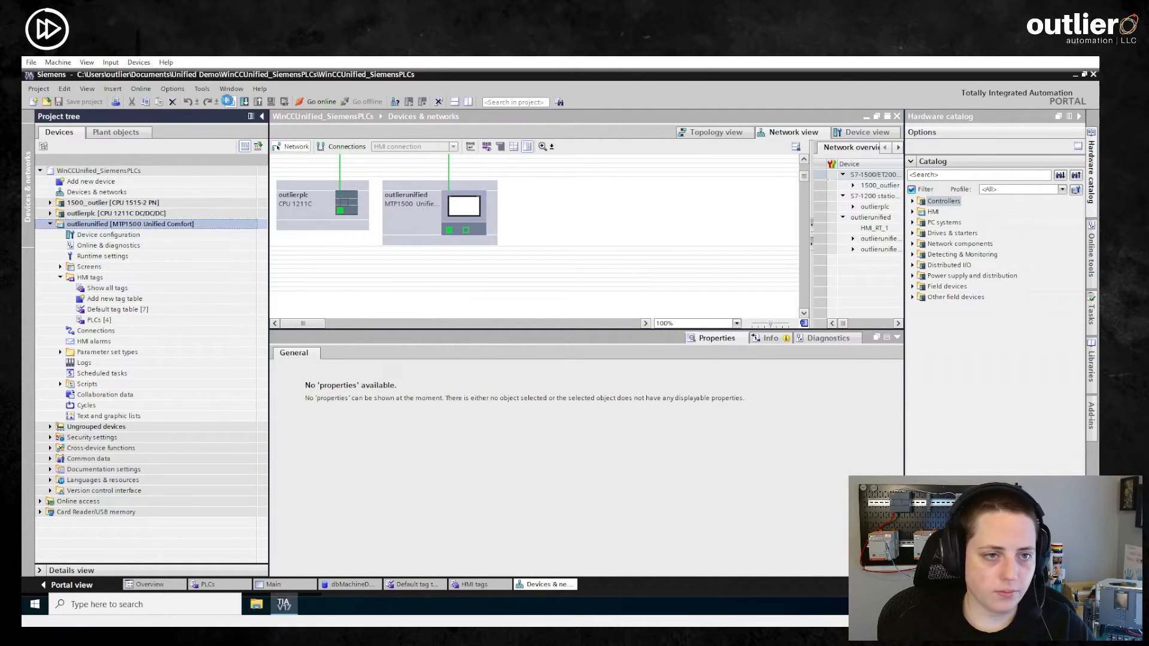
{"action": "left_click", "coordinate": [230, 102]}
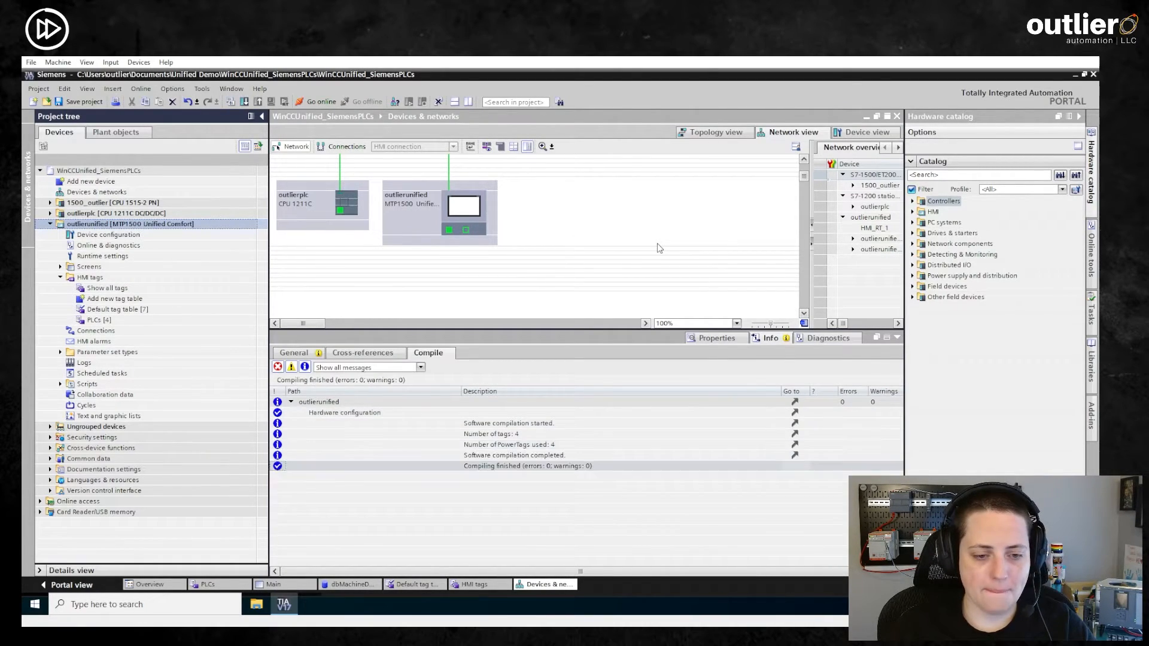
{"action": "left_click", "coordinate": [51, 224]}
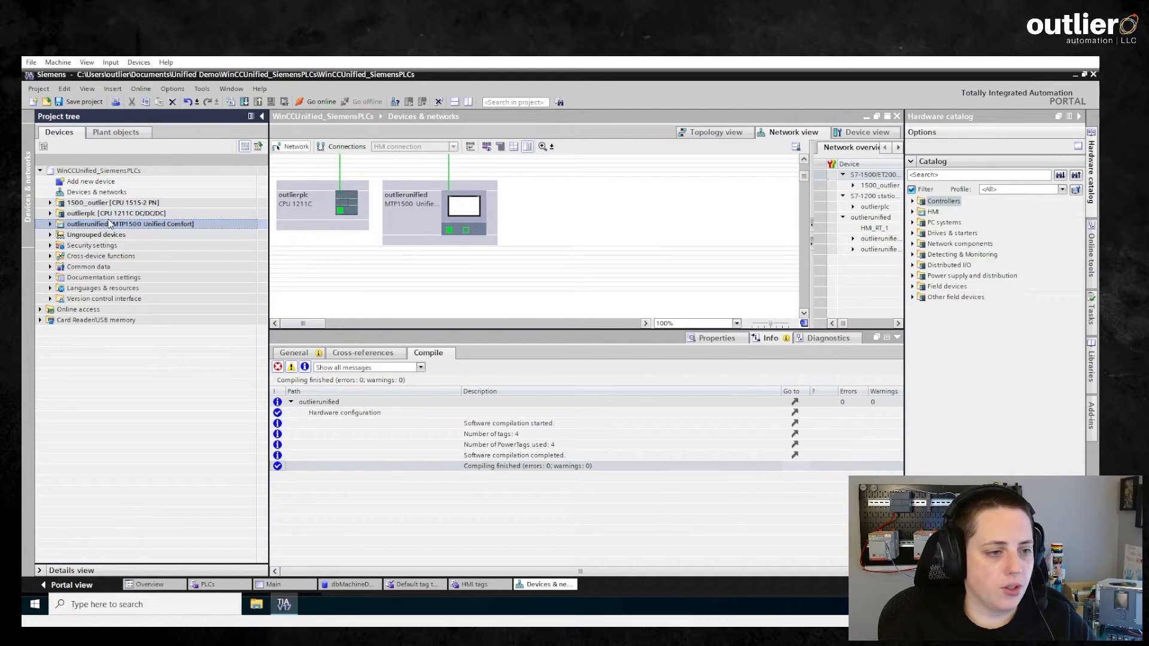
Step: Start a download of outlierunified and connect to the target device at address 192.168.1.30
{"action": "left_click", "coordinate": [244, 101]}
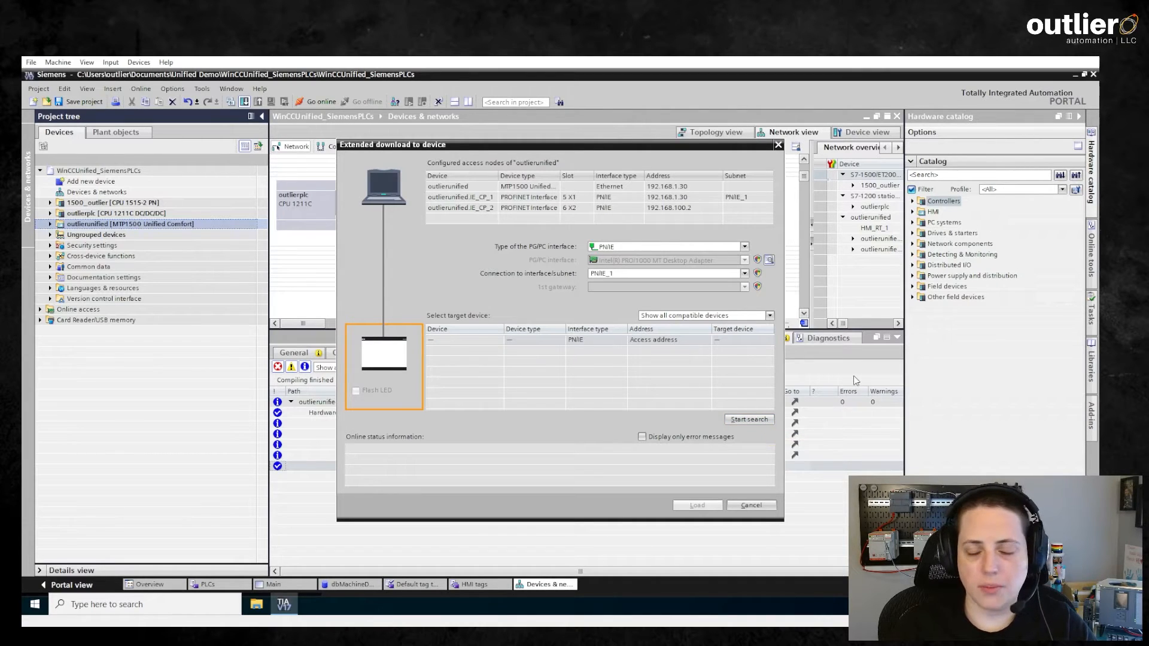
{"action": "left_click", "coordinate": [637, 342]}
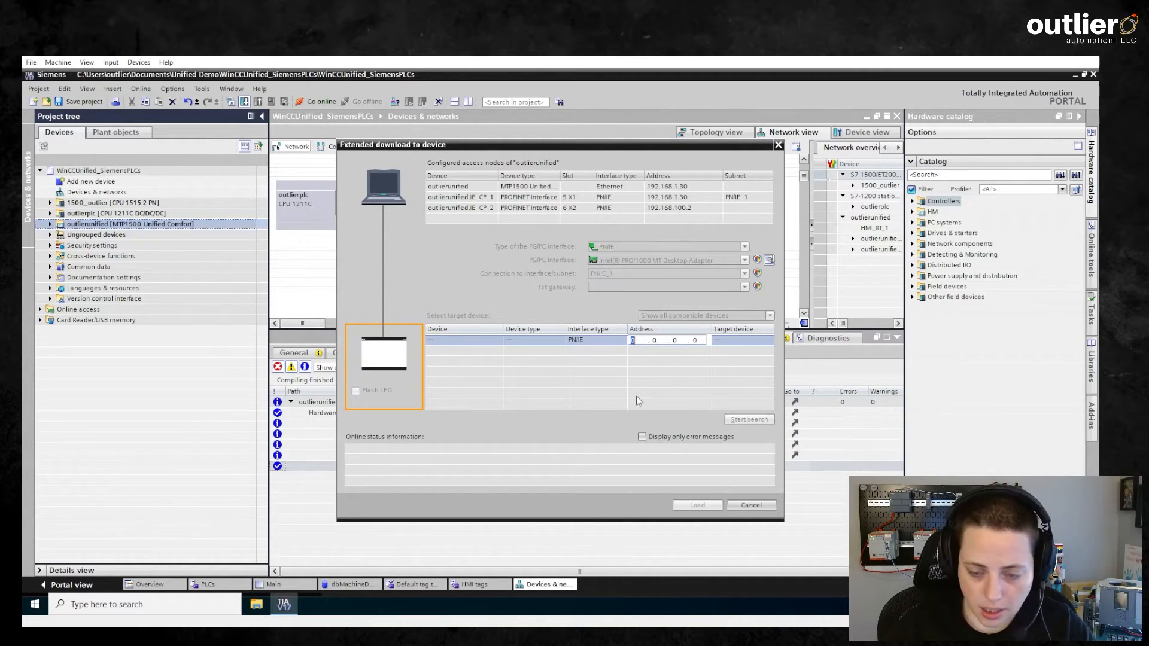
{"action": "type", "text": "192.168.1"}
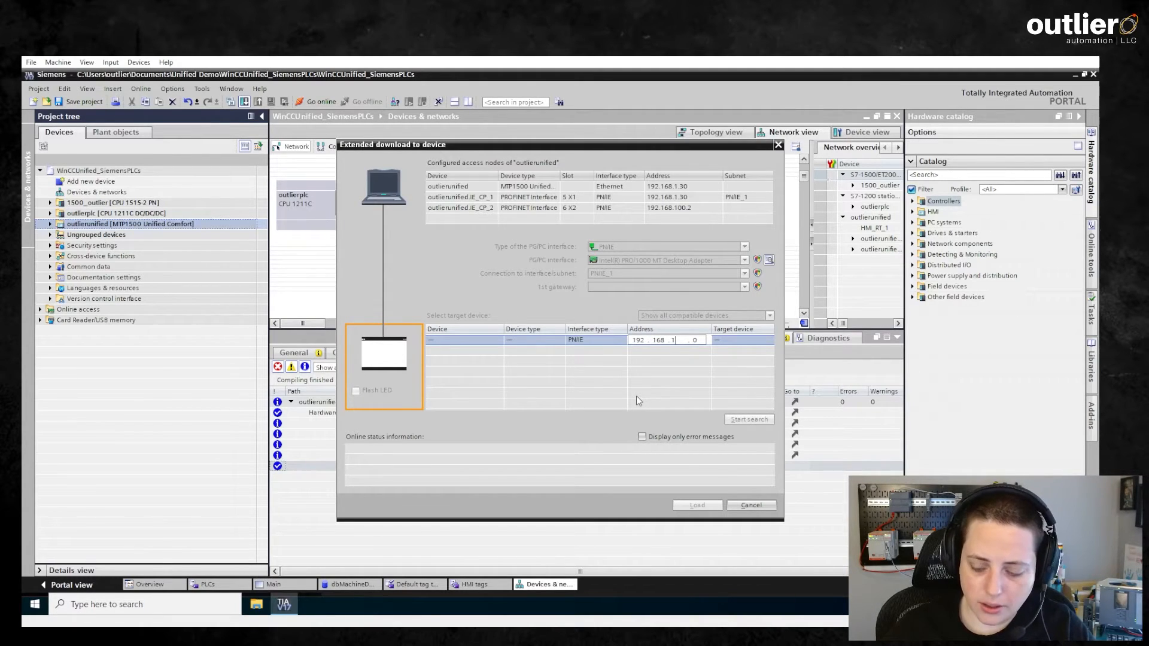
{"action": "type", "text": ".30"}
{"action": "key", "text": "Return"}
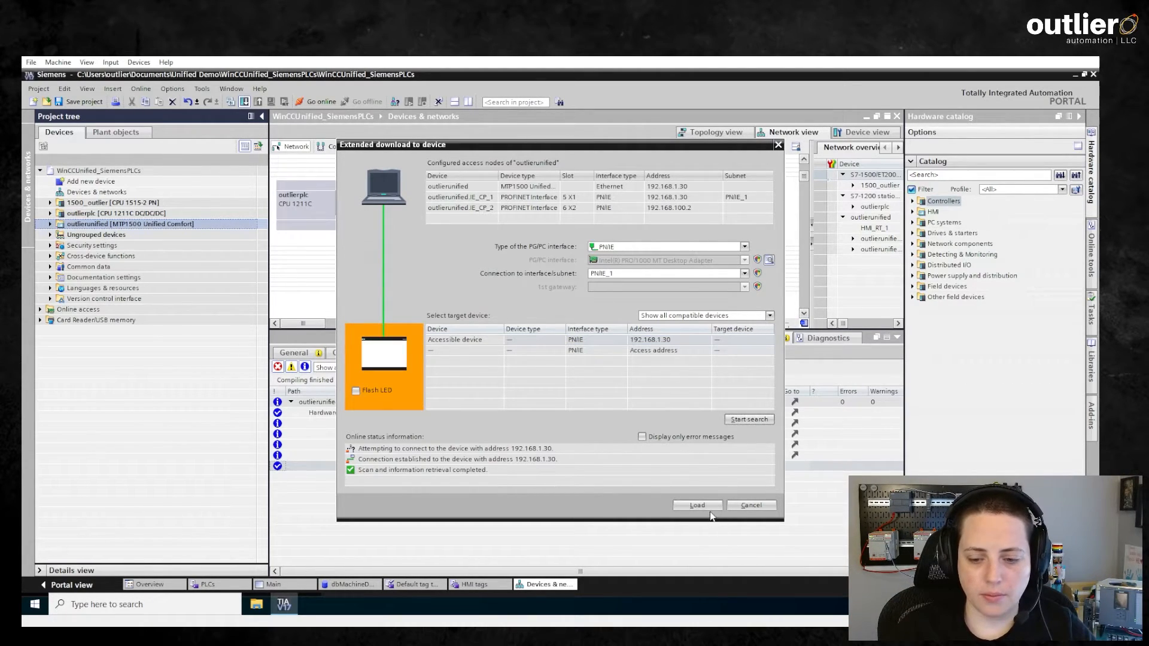
Step: Load the project to the HMI, choosing to stop Runtime and perform a full download
{"action": "left_click", "coordinate": [709, 508]}
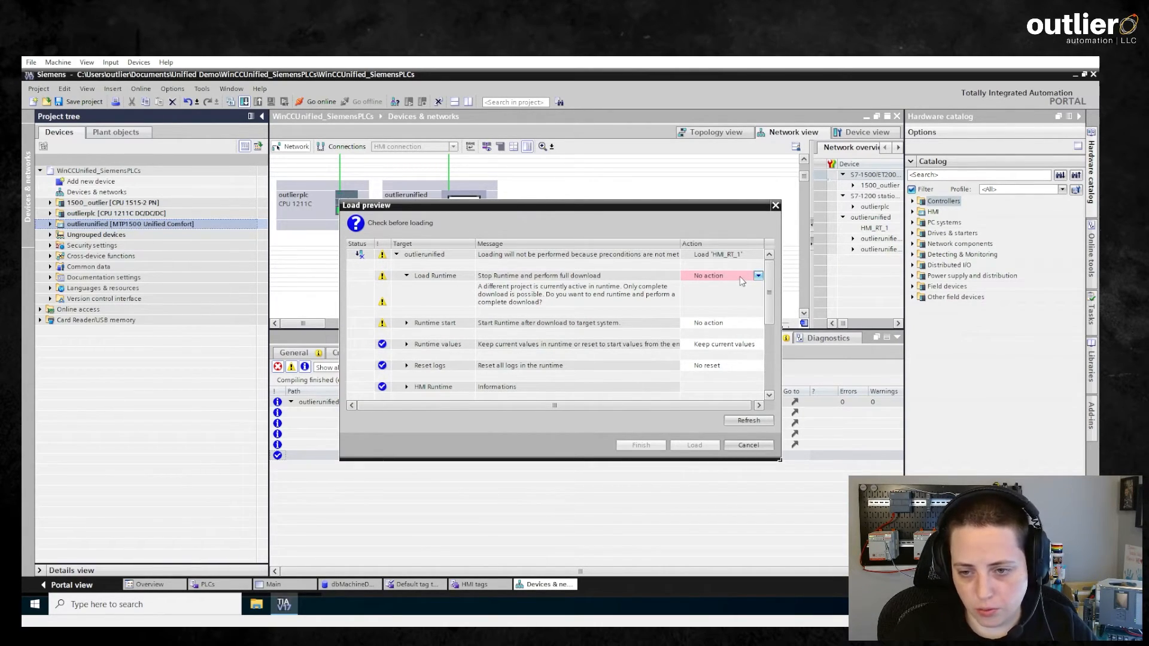
{"action": "left_click", "coordinate": [739, 276]}
{"action": "left_click", "coordinate": [749, 296]}
{"action": "left_click", "coordinate": [692, 445]}
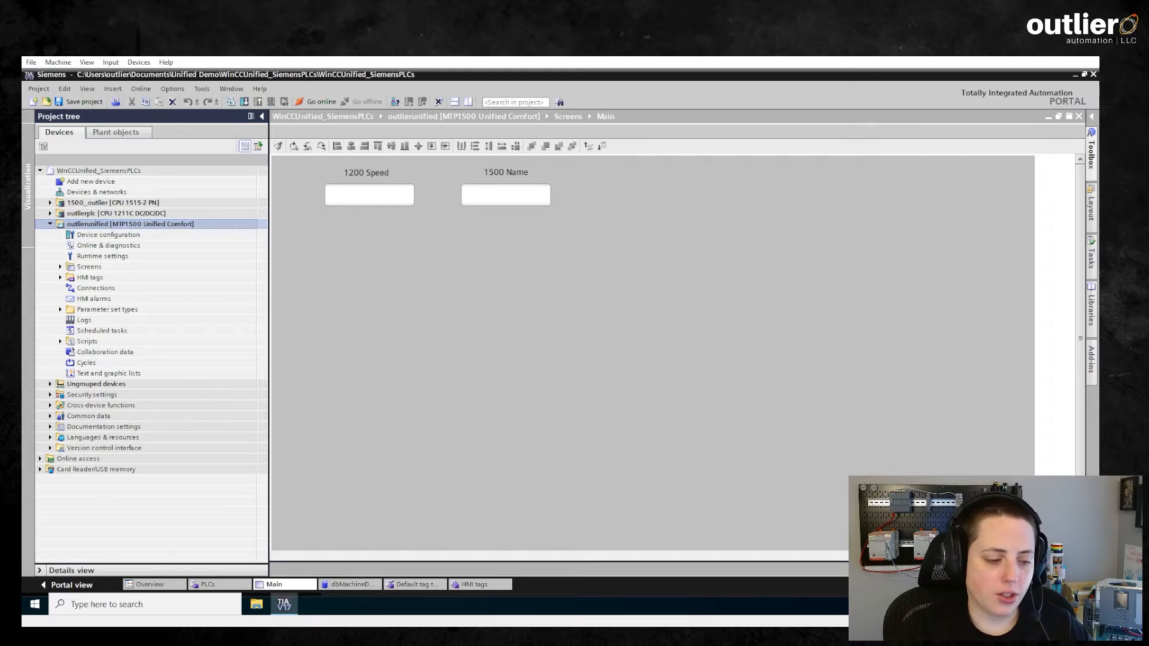
Step: Launch VNC Viewer and connect to the HMI panel at 192.168.1.30
{"action": "left_click", "coordinate": [34, 604]}
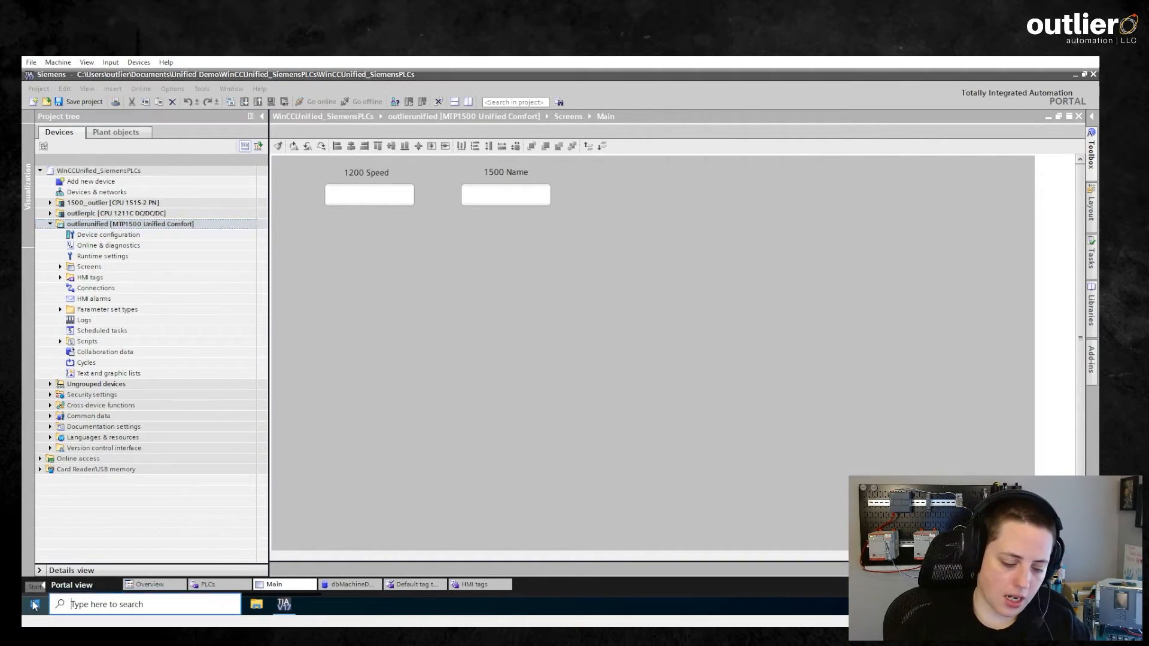
{"action": "type", "text": "vnc"}
{"action": "key", "text": "Return"}
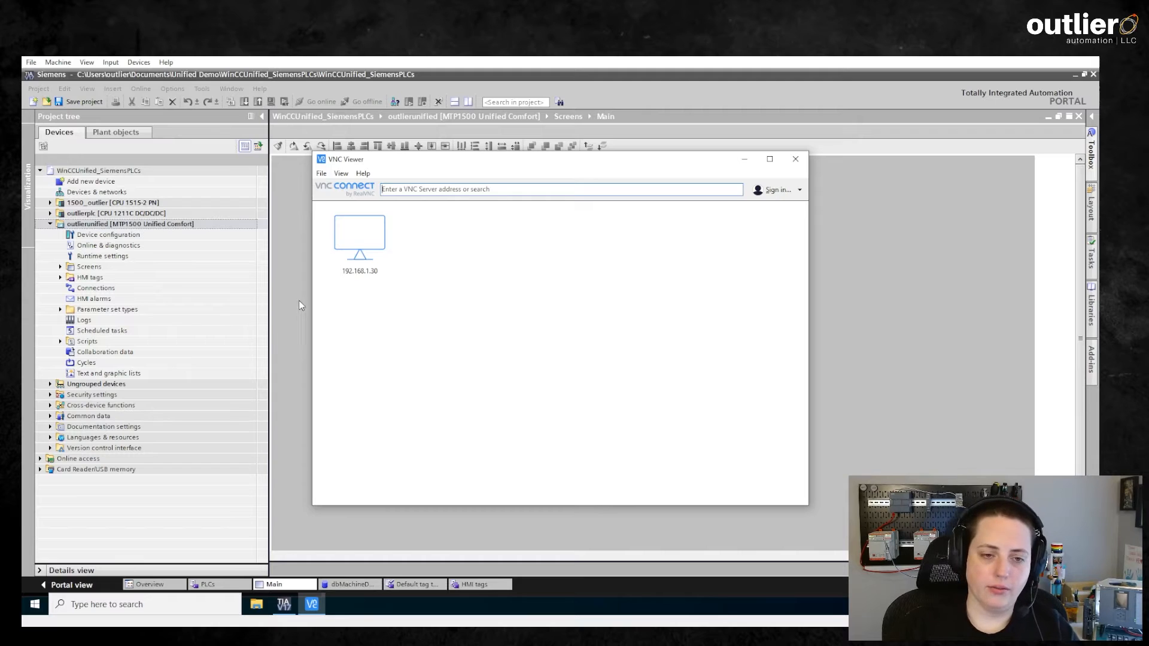
{"action": "double_click", "coordinate": [349, 250]}
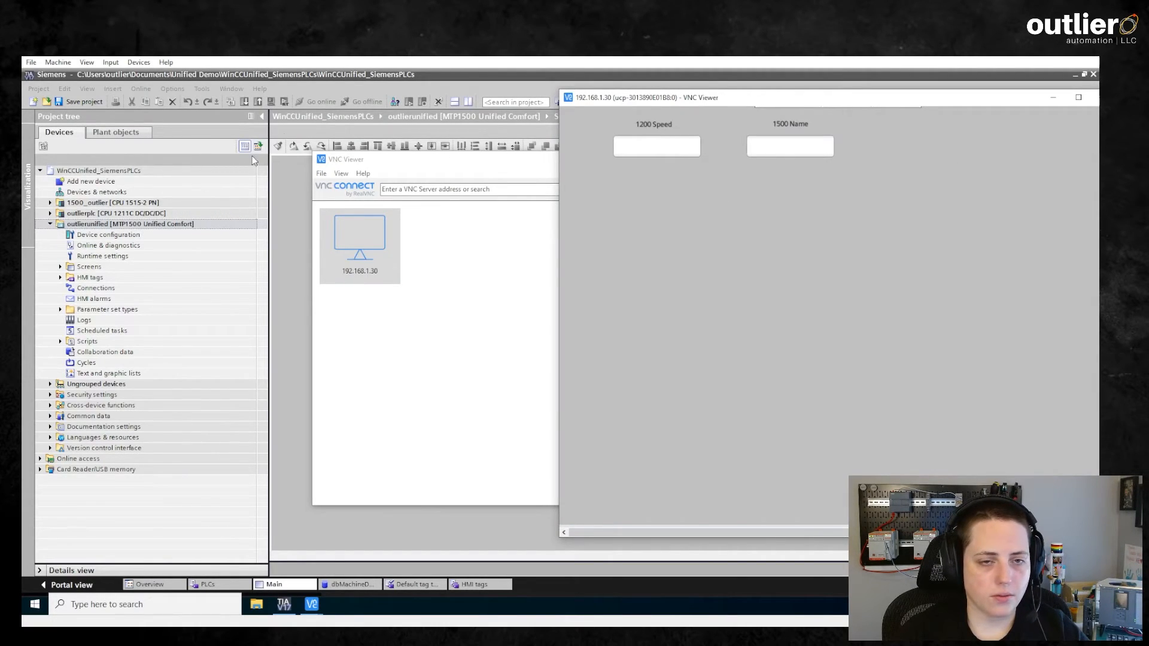
Step: Arrange TIA Portal and the VNC panel session side by side, and try the 1200 Speed field on the panel
{"action": "left_click_drag", "start_coordinate": [335, 76], "coordinate": [22, 195]}
{"action": "left_click", "coordinate": [625, 299]}
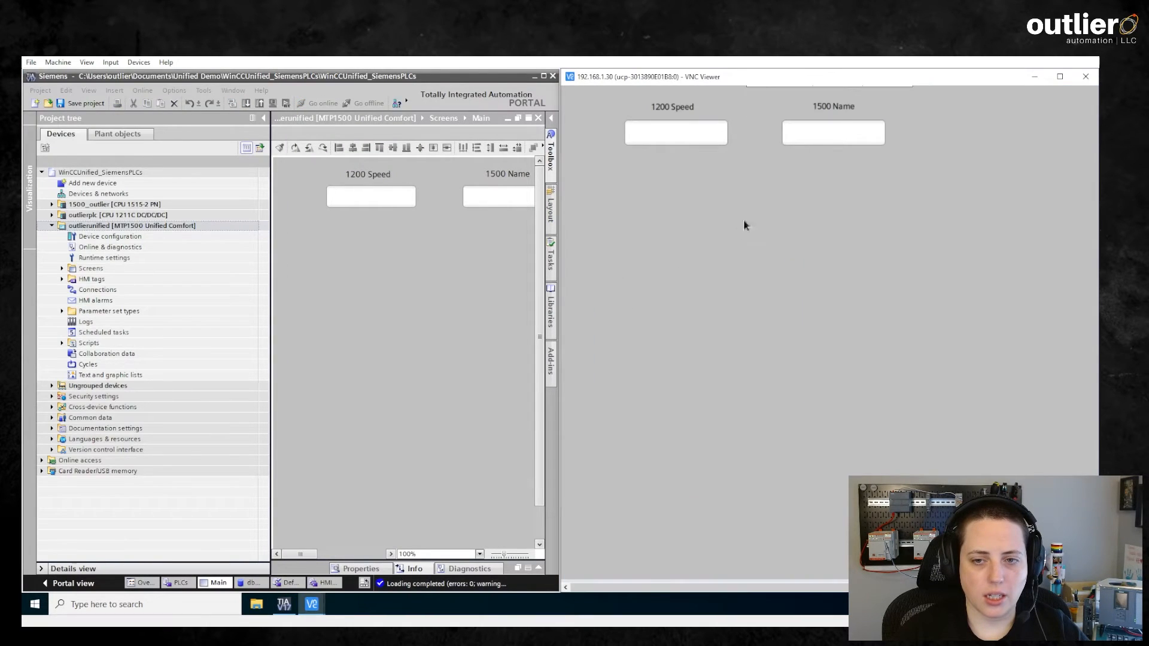
{"action": "left_click", "coordinate": [651, 139]}
{"action": "left_click", "coordinate": [658, 178]}
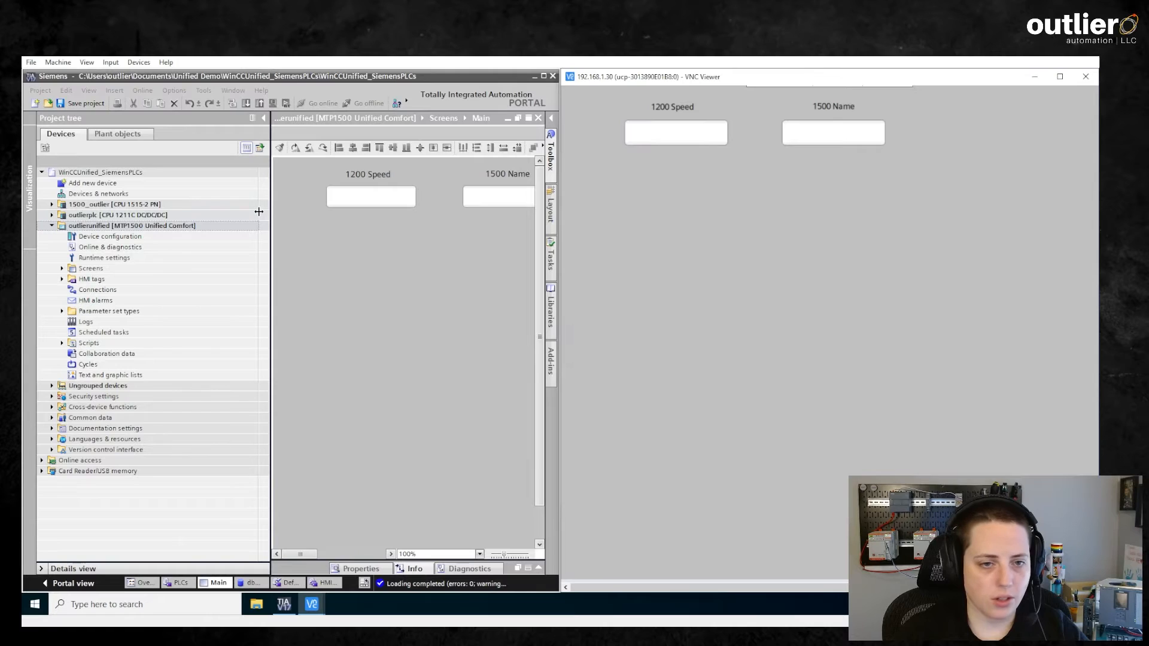
Step: Expand 1500_outlier in TIA Portal's project tree and go online with that PLC
{"action": "left_click", "coordinate": [55, 204]}
{"action": "left_click", "coordinate": [52, 204]}
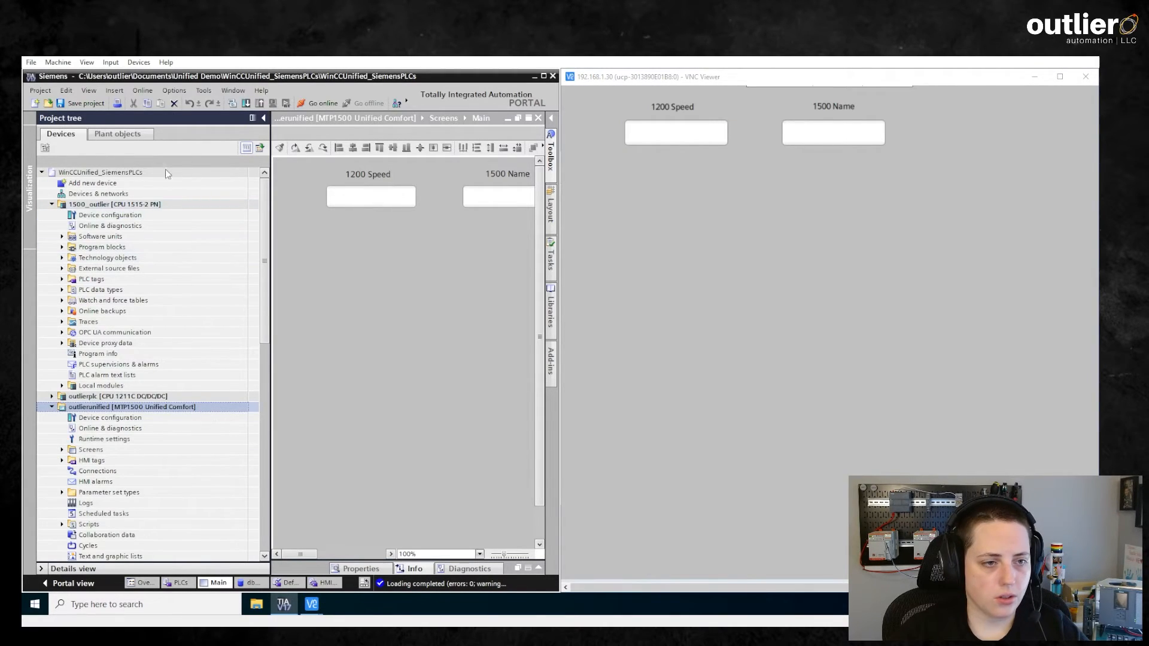
{"action": "left_click", "coordinate": [116, 205]}
{"action": "left_click", "coordinate": [315, 104]}
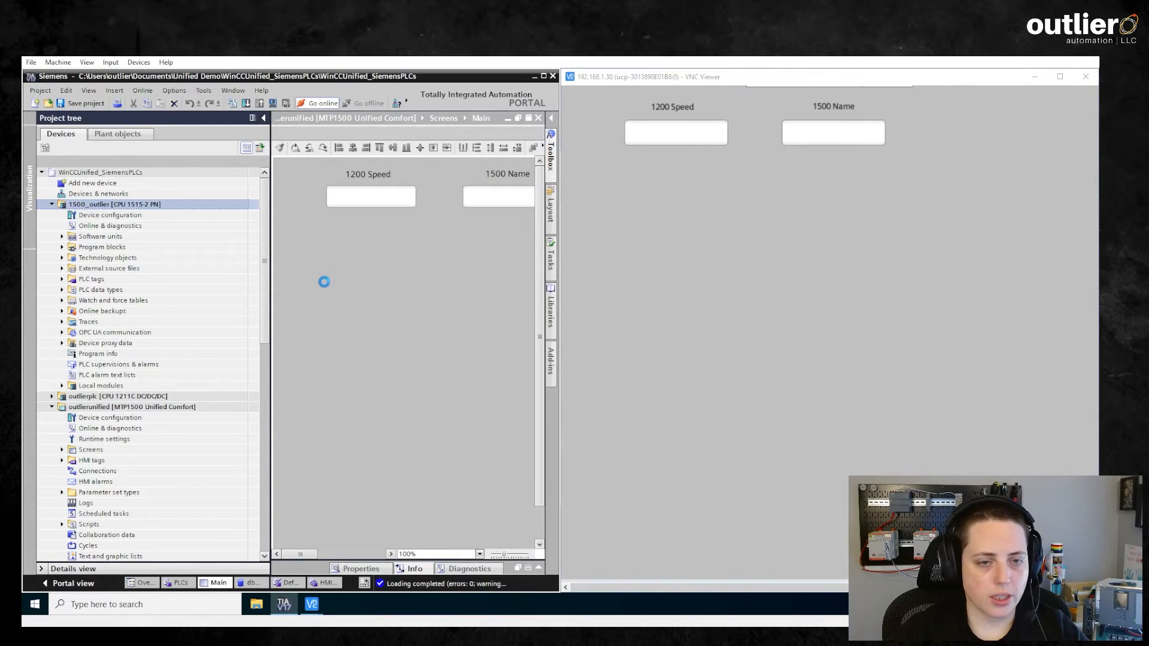
Step: Open 1500_outlier's dbMachineData block, expand Control, collapse the project tree, and monitor the values online
{"action": "left_click", "coordinate": [61, 247]}
{"action": "double_click", "coordinate": [119, 279]}
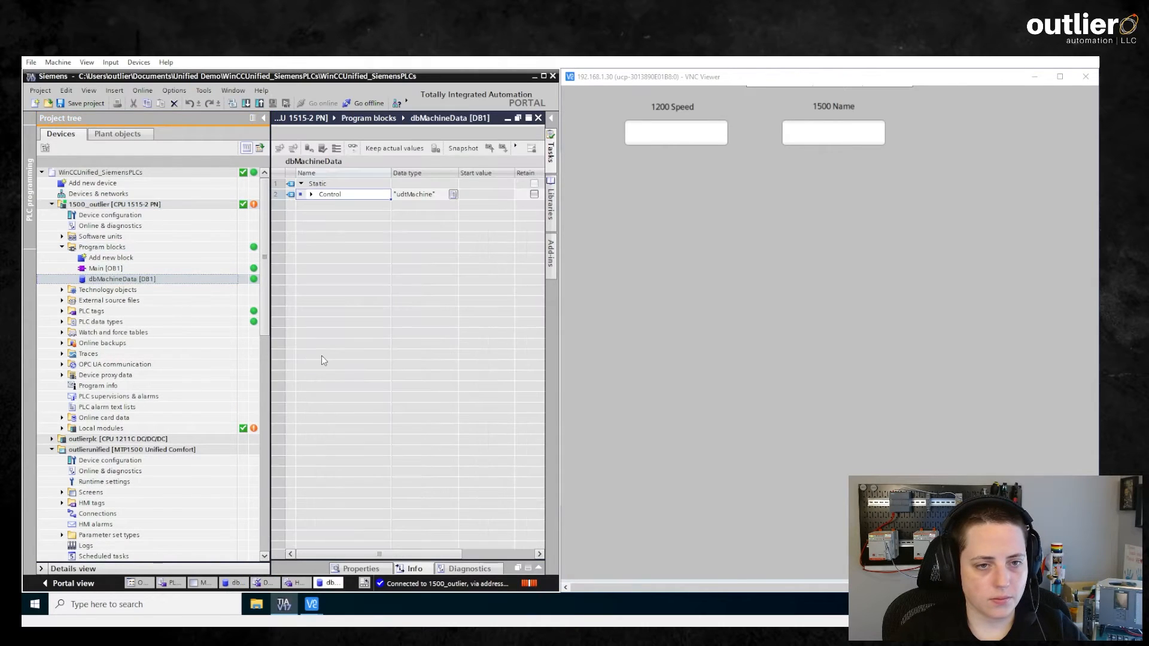
{"action": "left_click", "coordinate": [310, 194]}
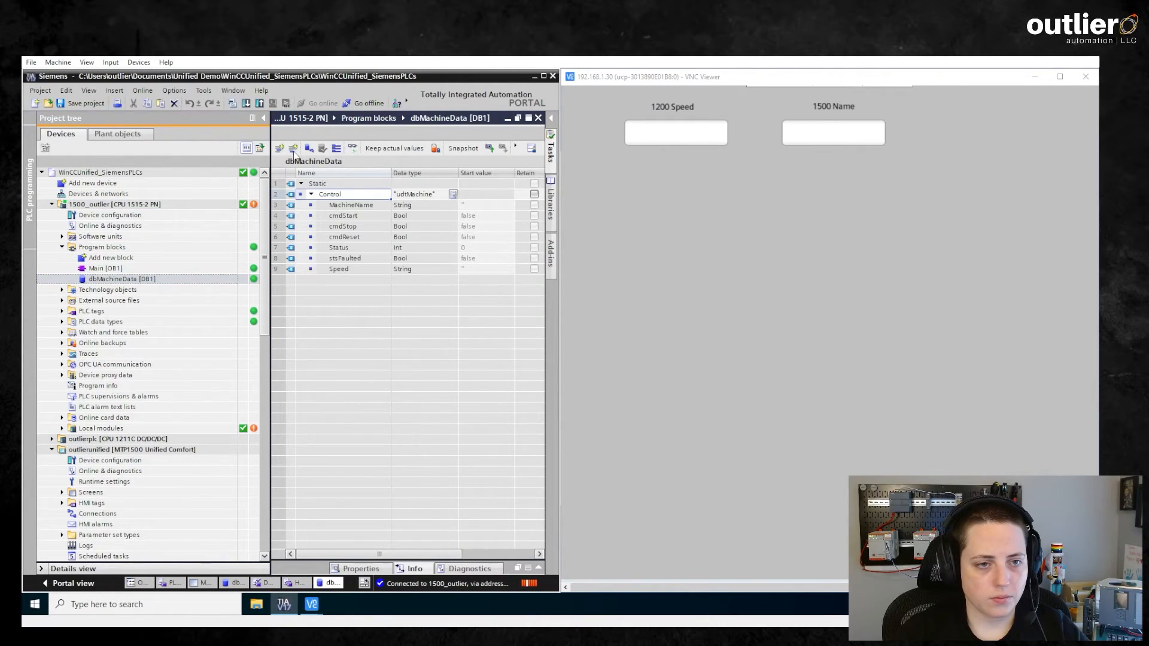
{"action": "left_click", "coordinate": [263, 118]}
{"action": "left_click", "coordinate": [118, 148]}
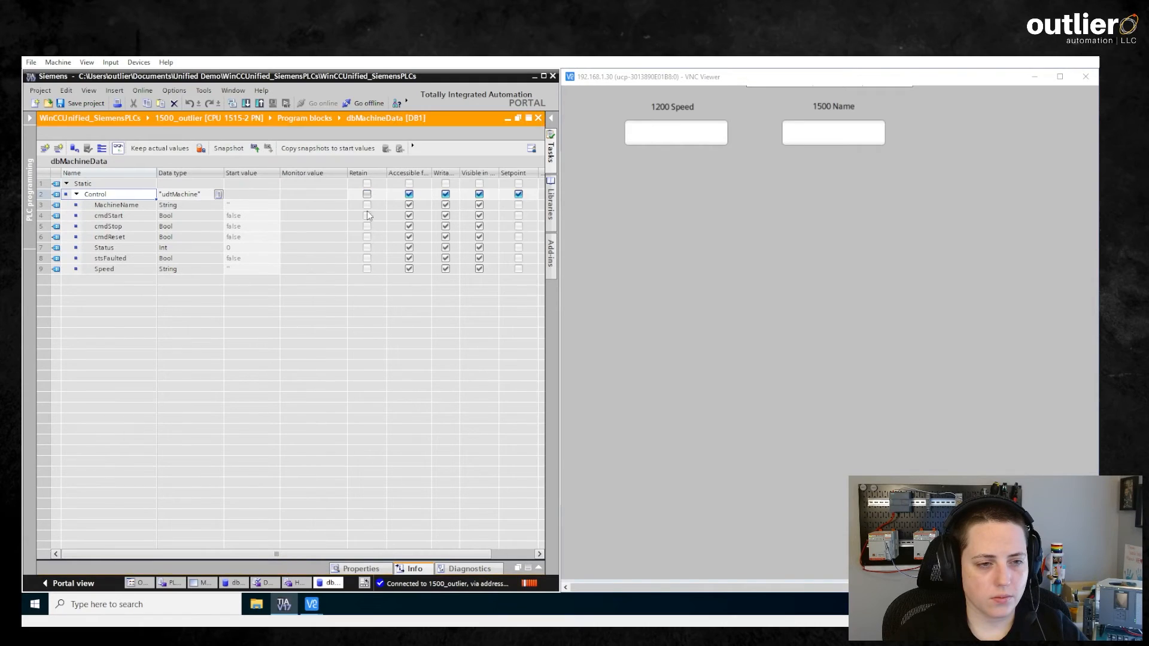
Step: Modify the online value of Control's MachineName to "1500 plc"
{"action": "double_click", "coordinate": [314, 205]}
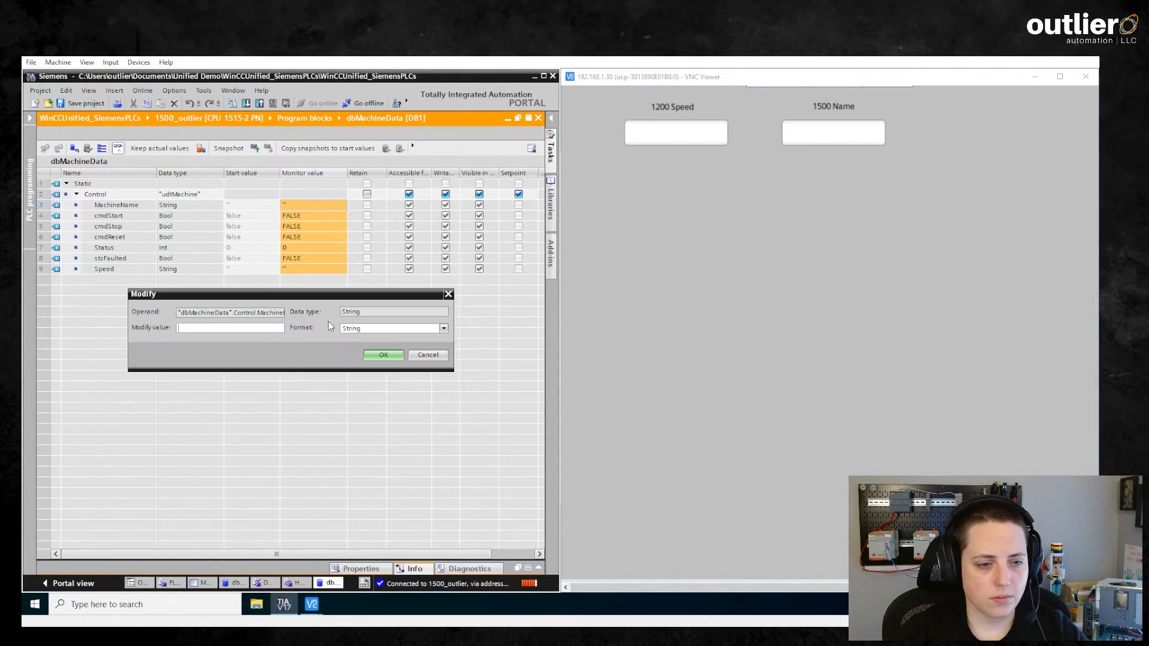
{"action": "type", "text": "1500 plc"}
{"action": "key", "text": "Return"}
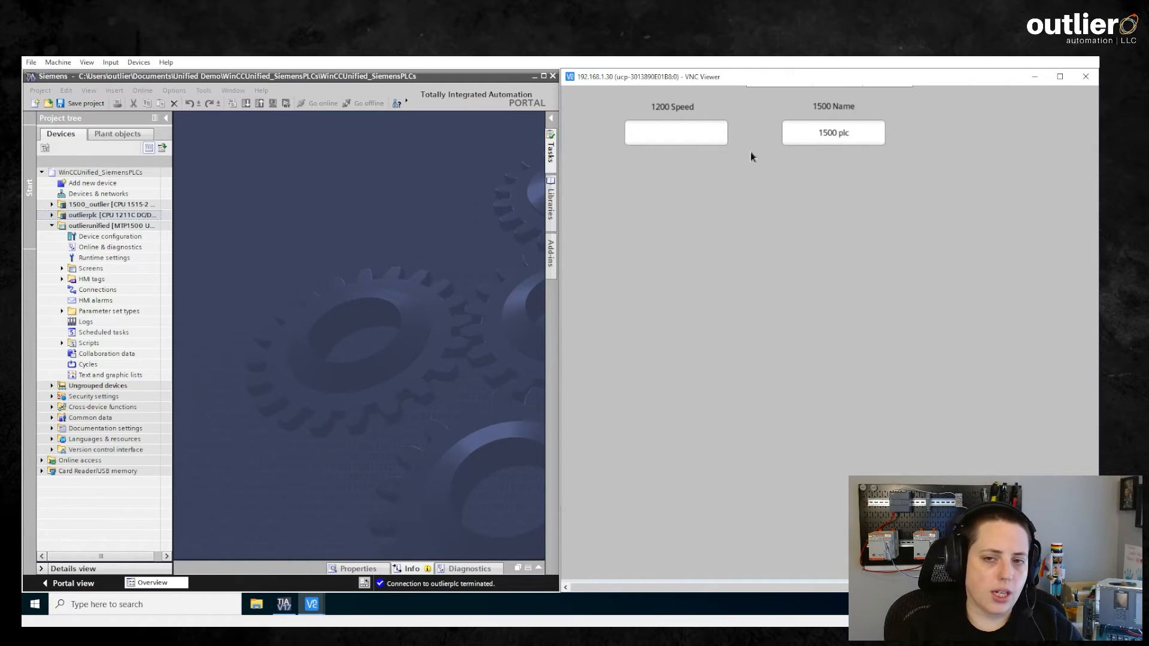
Step: Open outlierplc's dbMachineData block, expand Control, and open its udtMachine data type
{"action": "left_click", "coordinate": [52, 216]}
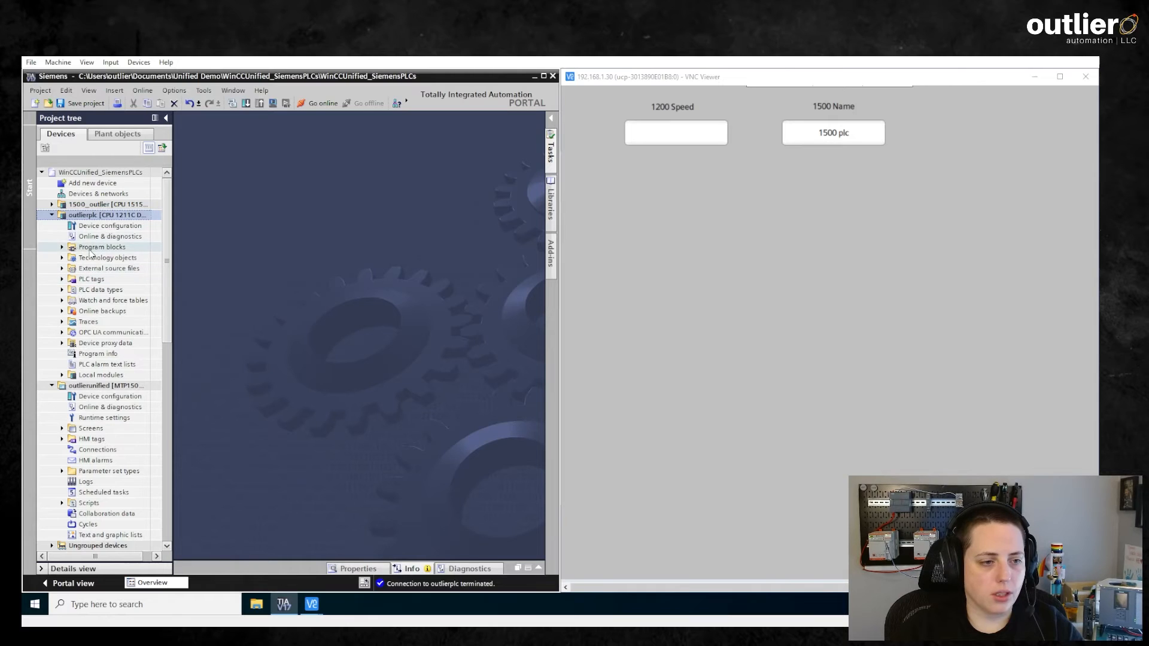
{"action": "left_click", "coordinate": [62, 247]}
{"action": "left_click", "coordinate": [113, 291]}
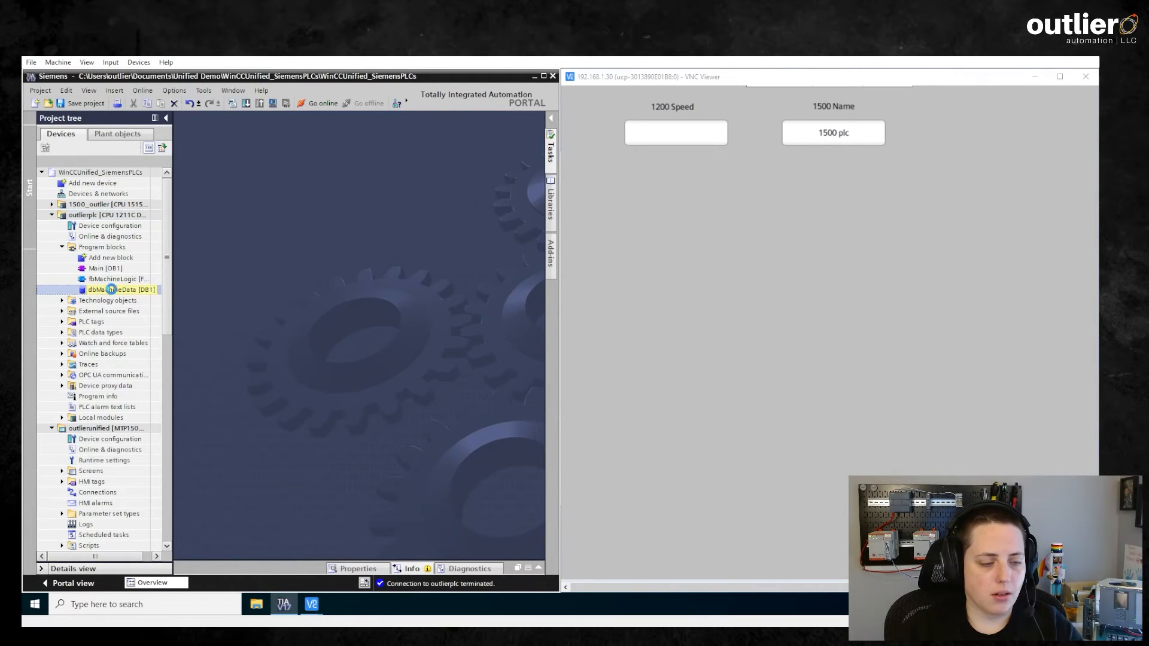
{"action": "double_click", "coordinate": [112, 290]}
{"action": "left_click", "coordinate": [213, 194]}
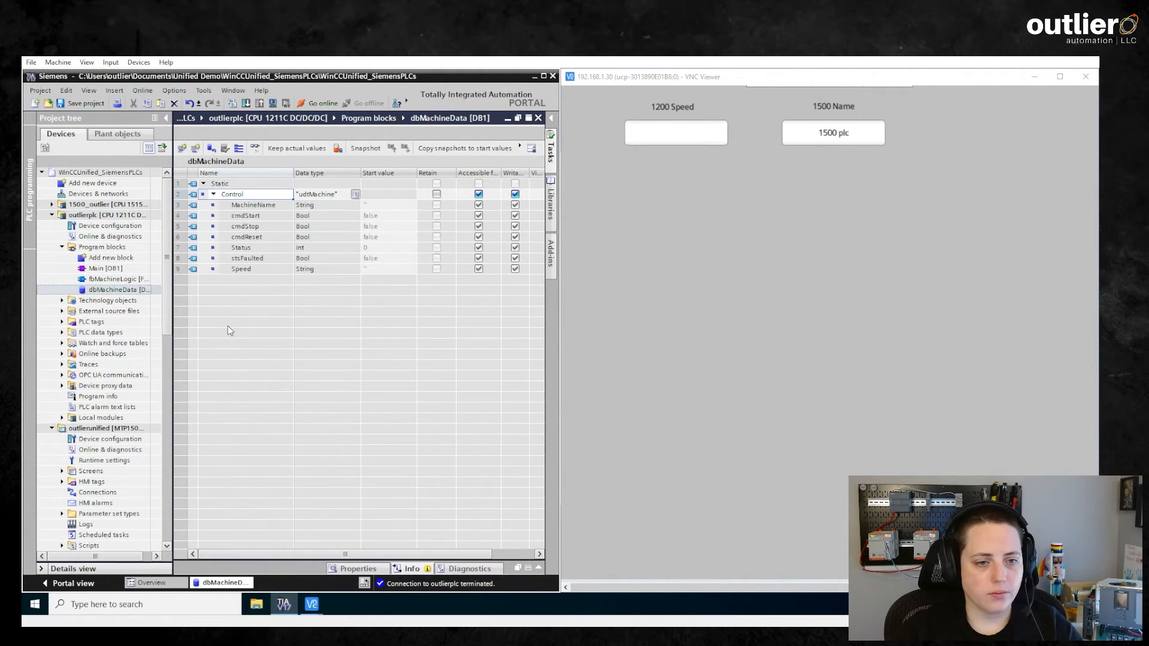
{"action": "left_click", "coordinate": [325, 194]}
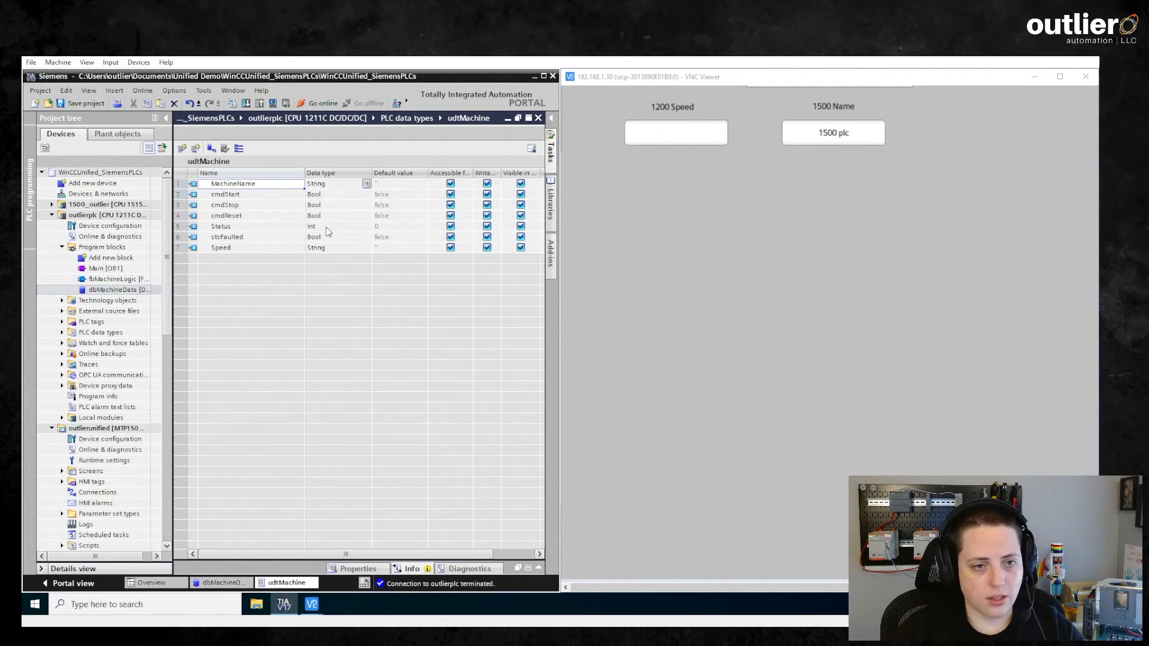
Step: Set the data type of Speed in outlierplc's udtMachine to Real and close the data type
{"action": "left_click", "coordinate": [347, 251]}
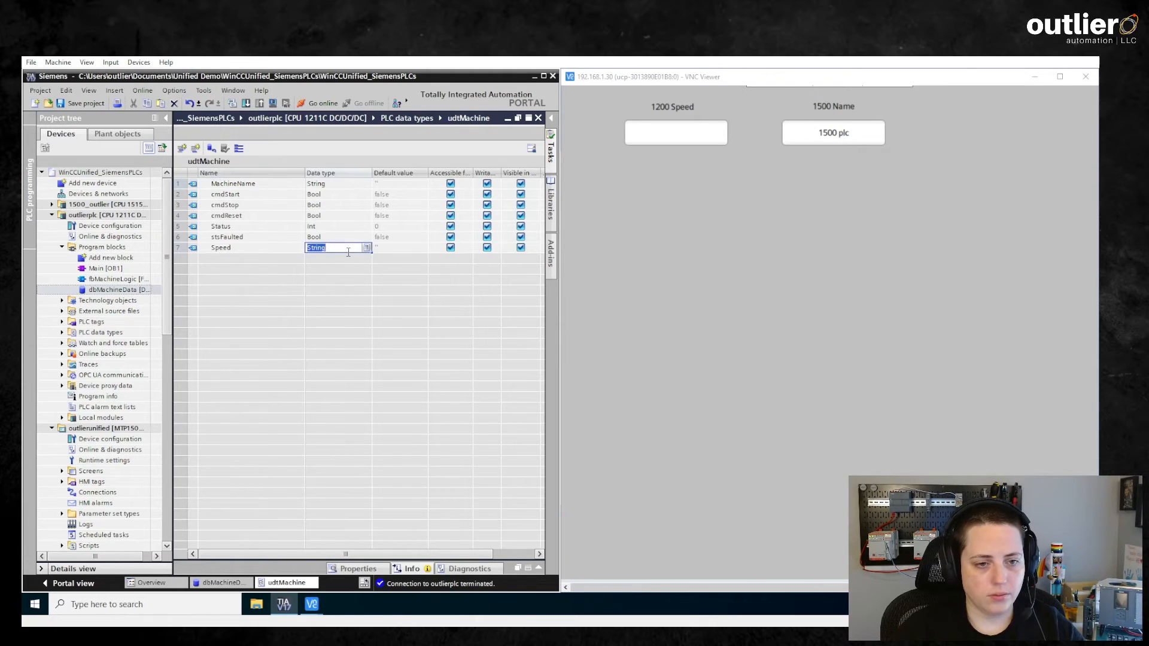
{"action": "type", "text": "Real"}
{"action": "key", "text": "Return"}
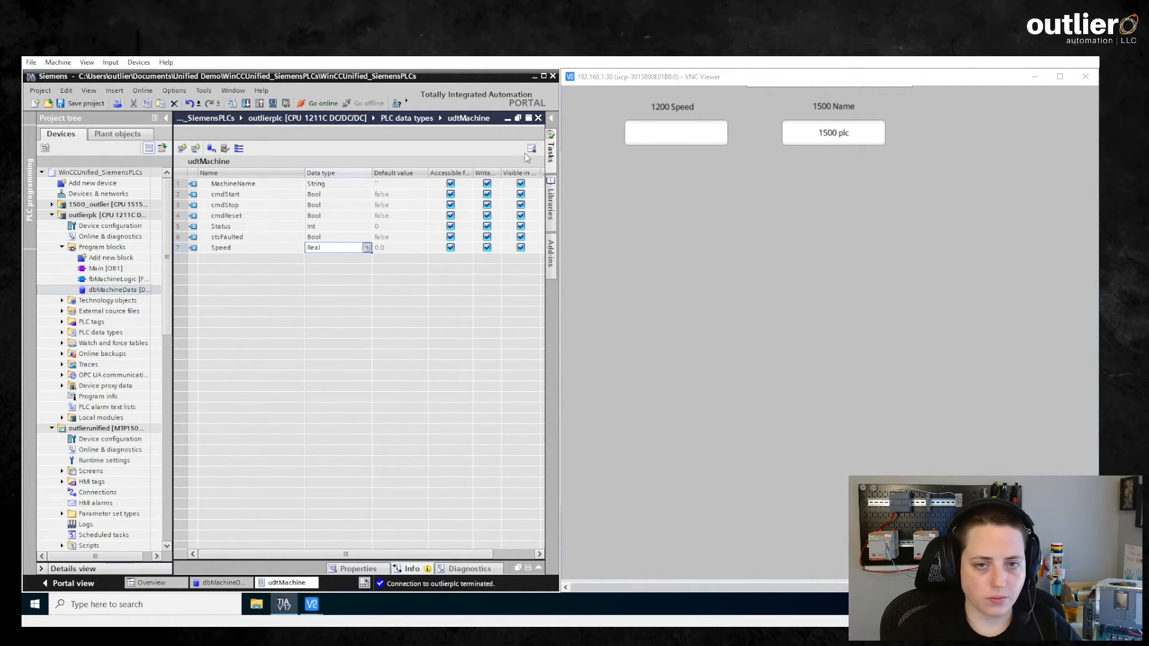
{"action": "left_click", "coordinate": [538, 118]}
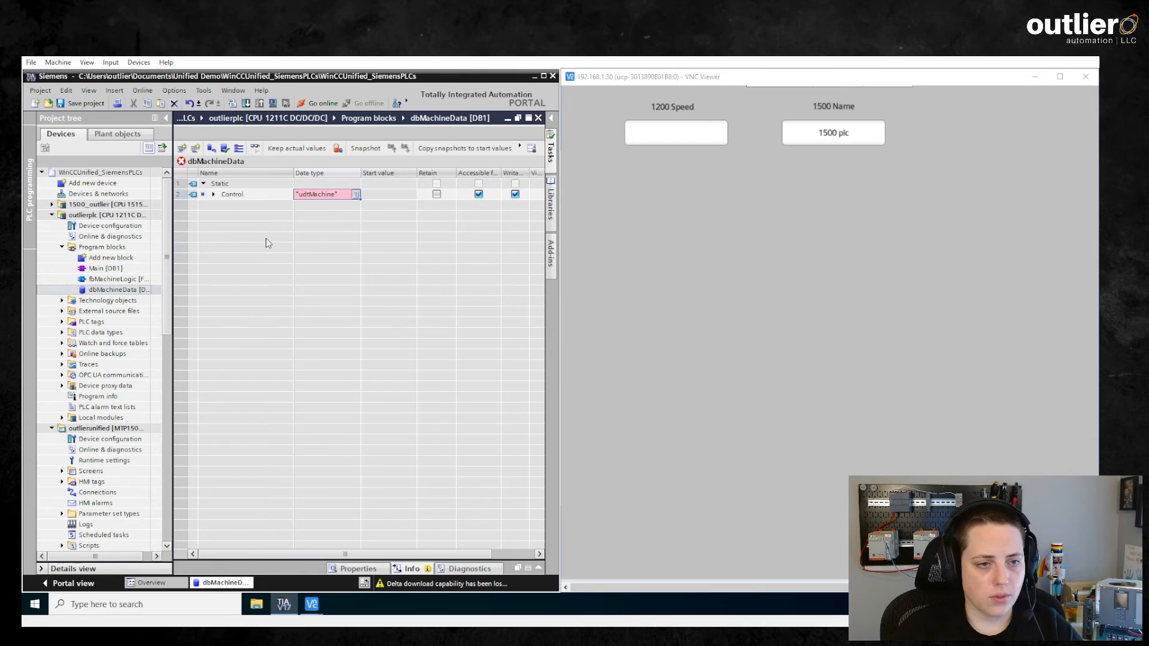
Step: Update the interface of Control in dbMachineData, expand its members, and compile outlierplc
{"action": "right_click", "coordinate": [310, 195]}
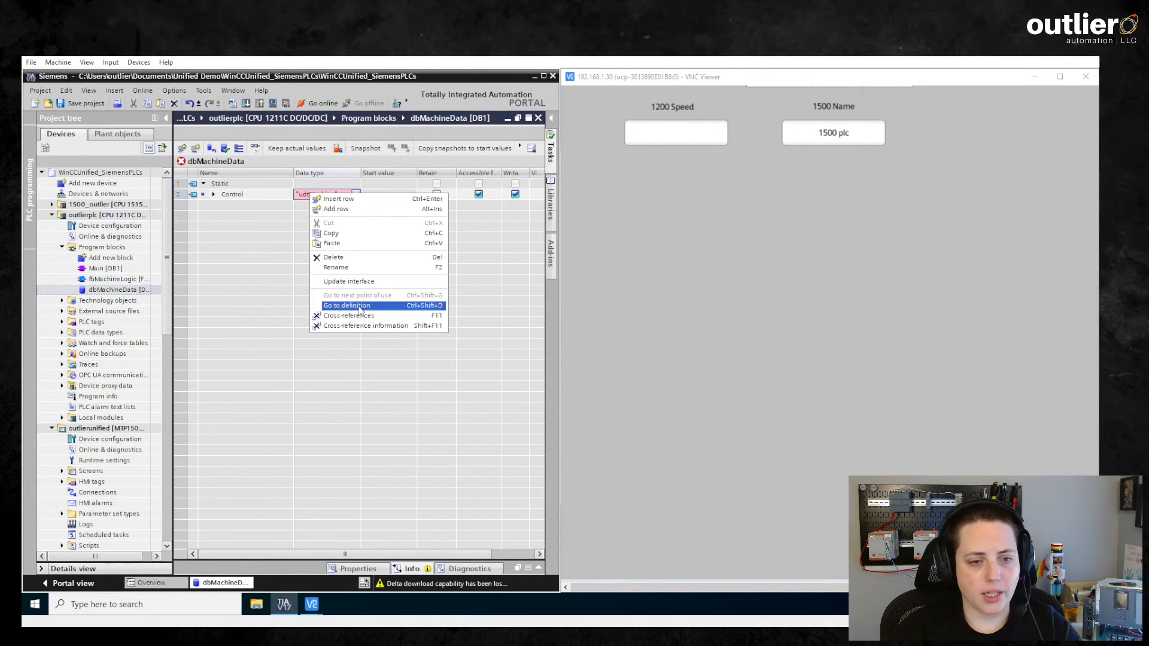
{"action": "left_click", "coordinate": [349, 281]}
{"action": "left_click", "coordinate": [213, 195]}
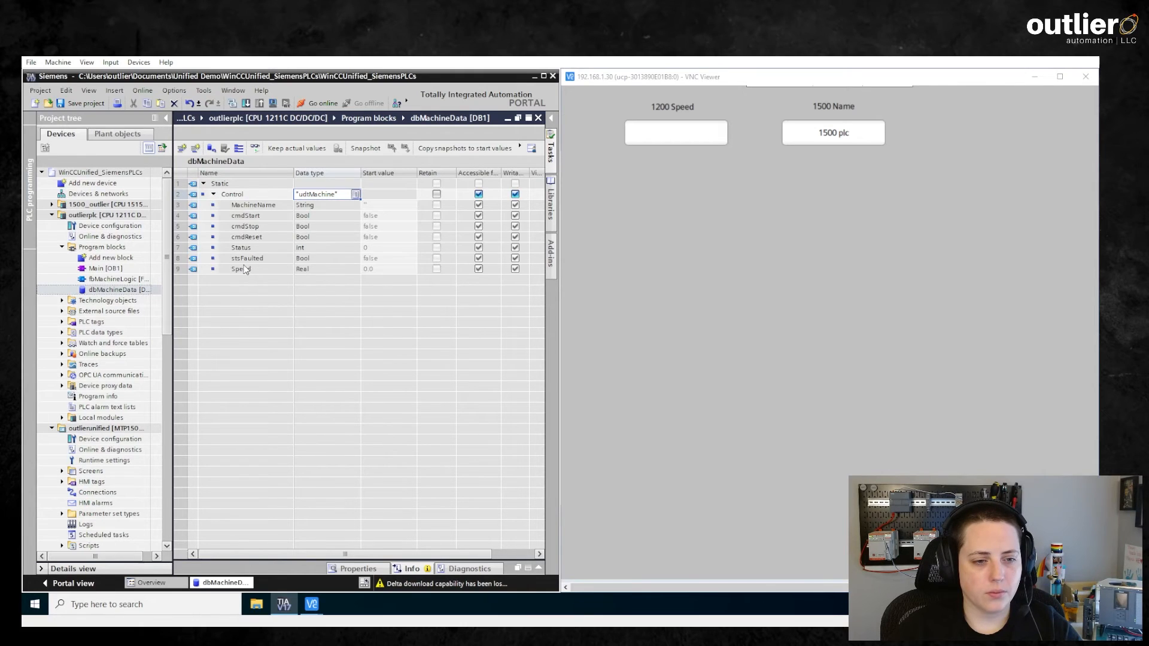
{"action": "left_click", "coordinate": [116, 219]}
{"action": "key", "text": "ctrl+b"}
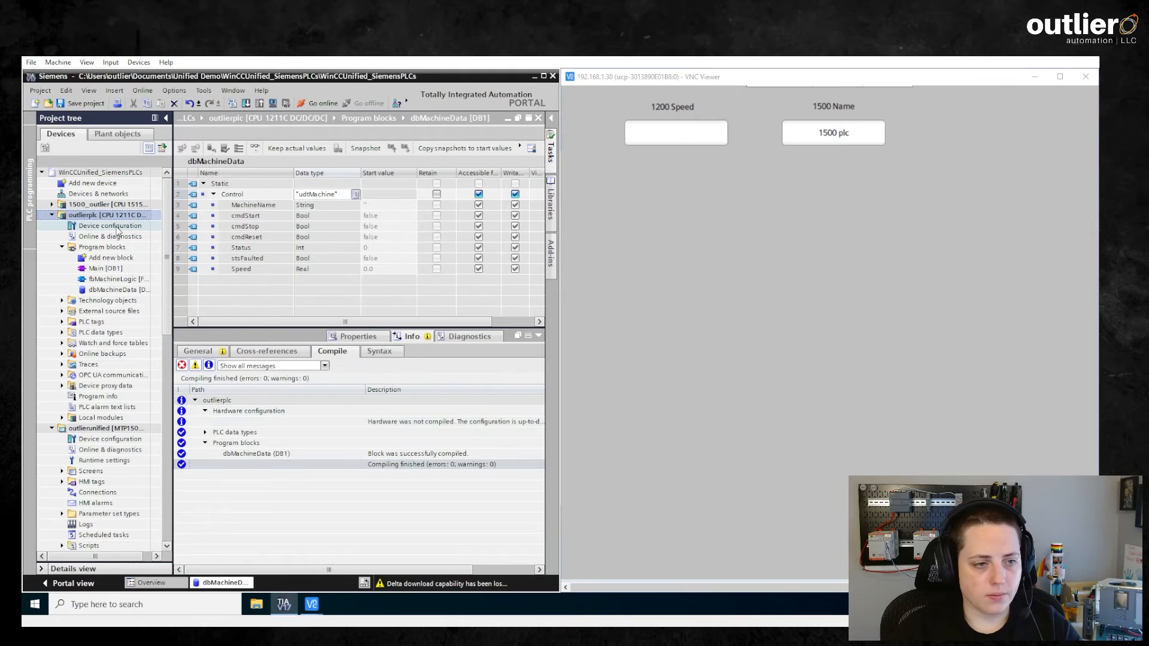
Step: Go online with outlierplc and download dbMachineData, accepting re-initialization of the data blocks
{"action": "left_click", "coordinate": [106, 248]}
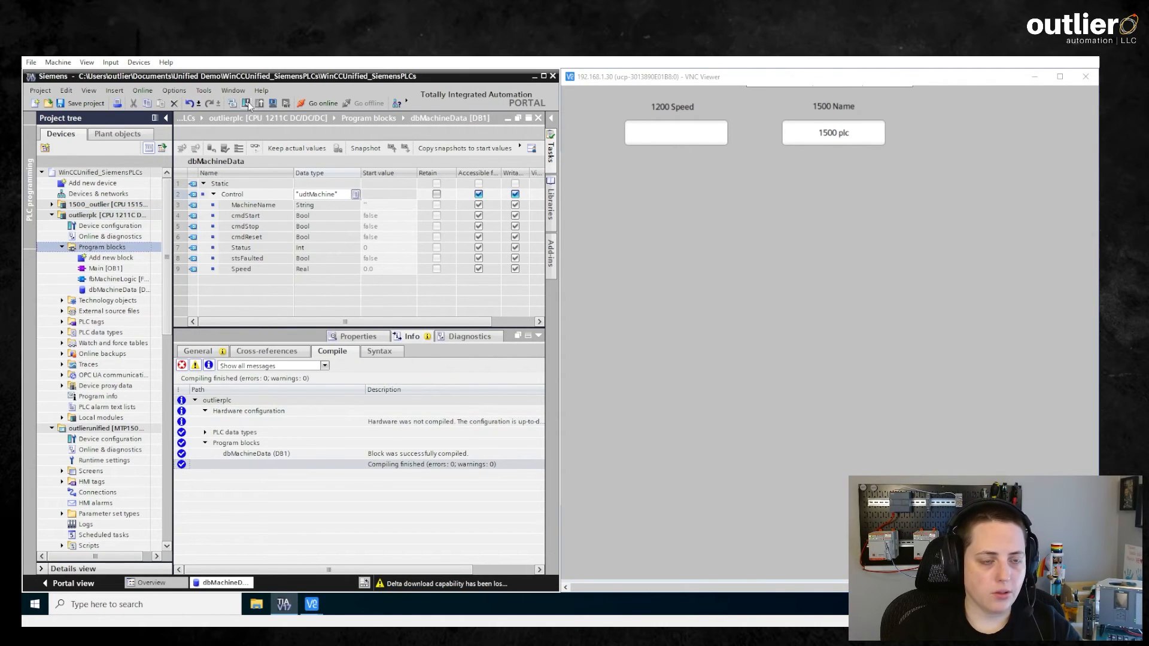
{"action": "left_click", "coordinate": [317, 103]}
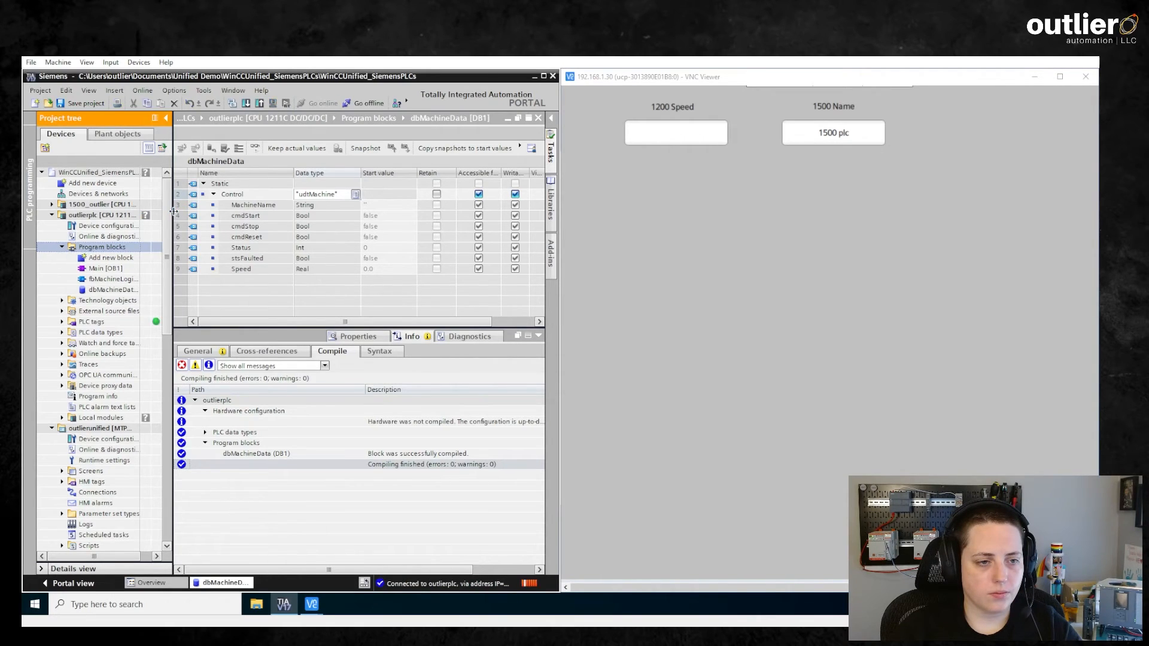
{"action": "left_click", "coordinate": [123, 290]}
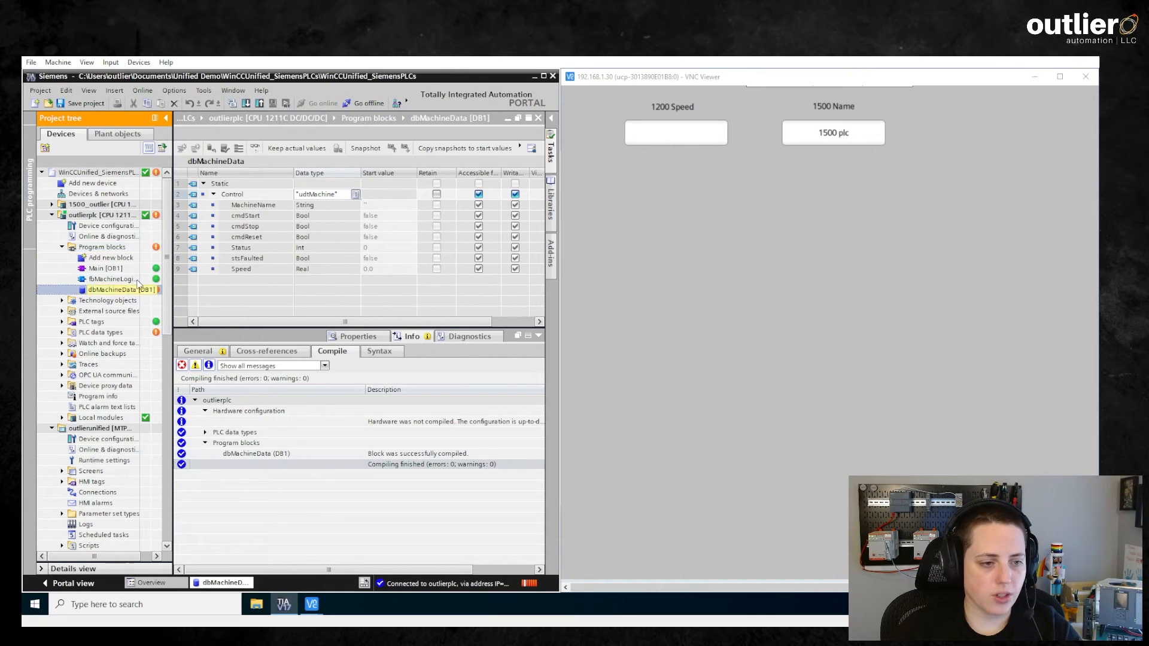
{"action": "left_click", "coordinate": [245, 104]}
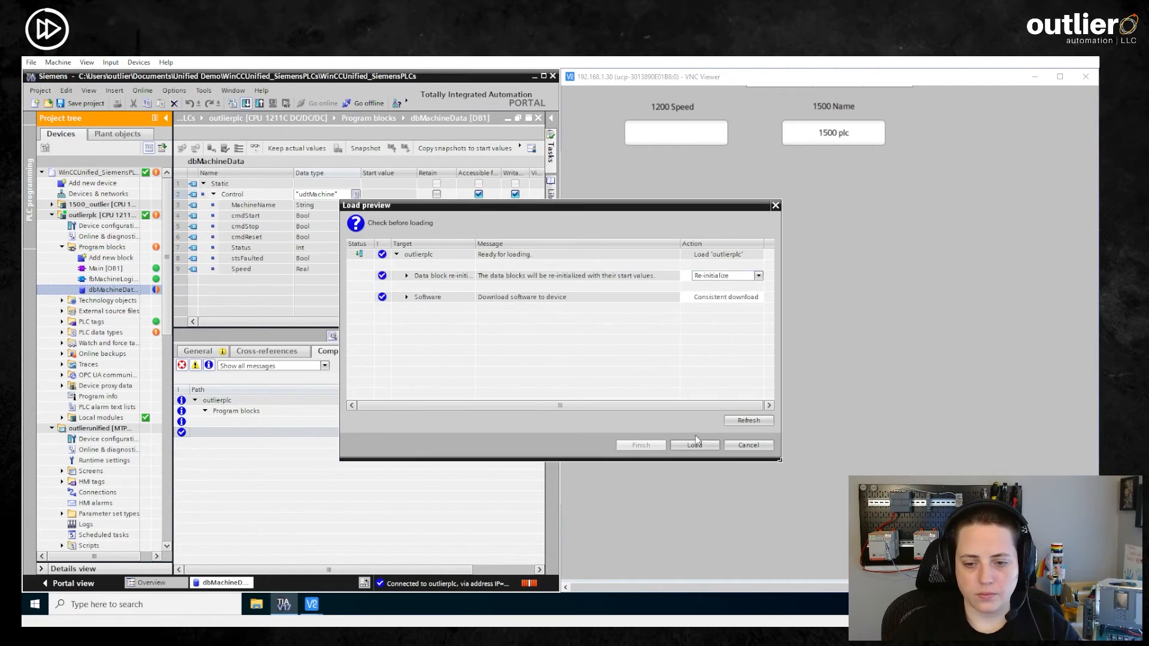
{"action": "left_click", "coordinate": [694, 445]}
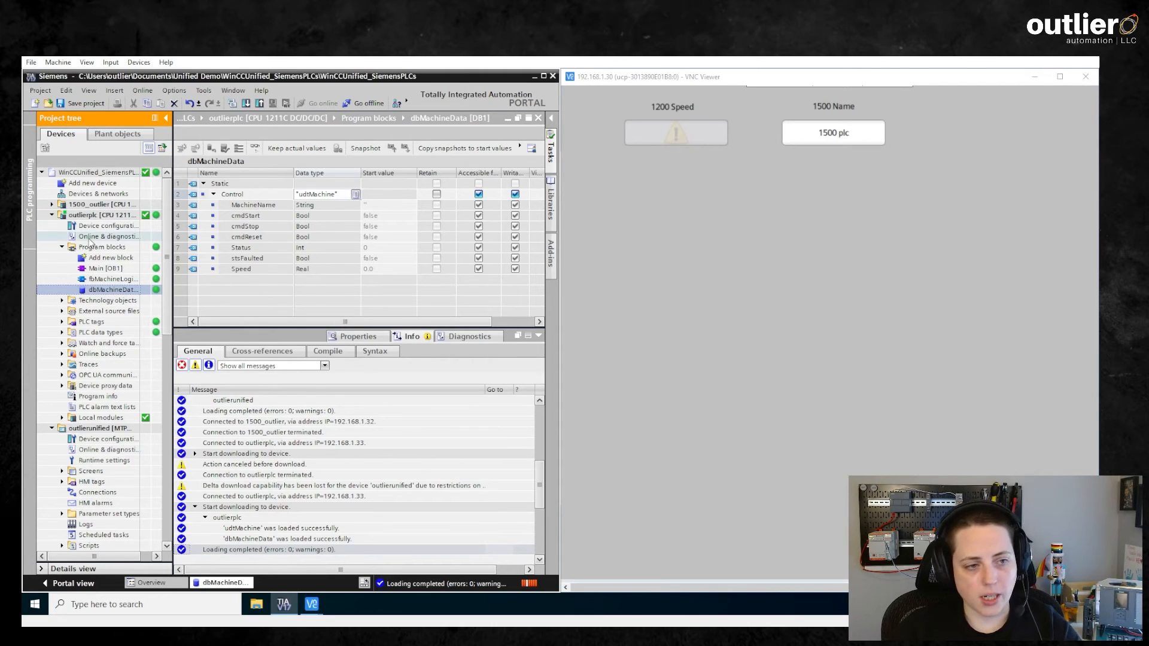
Step: Open outlierunified's PLCs HMI tag table and run a full download of the HMI to the panel
{"action": "left_click", "coordinate": [53, 216]}
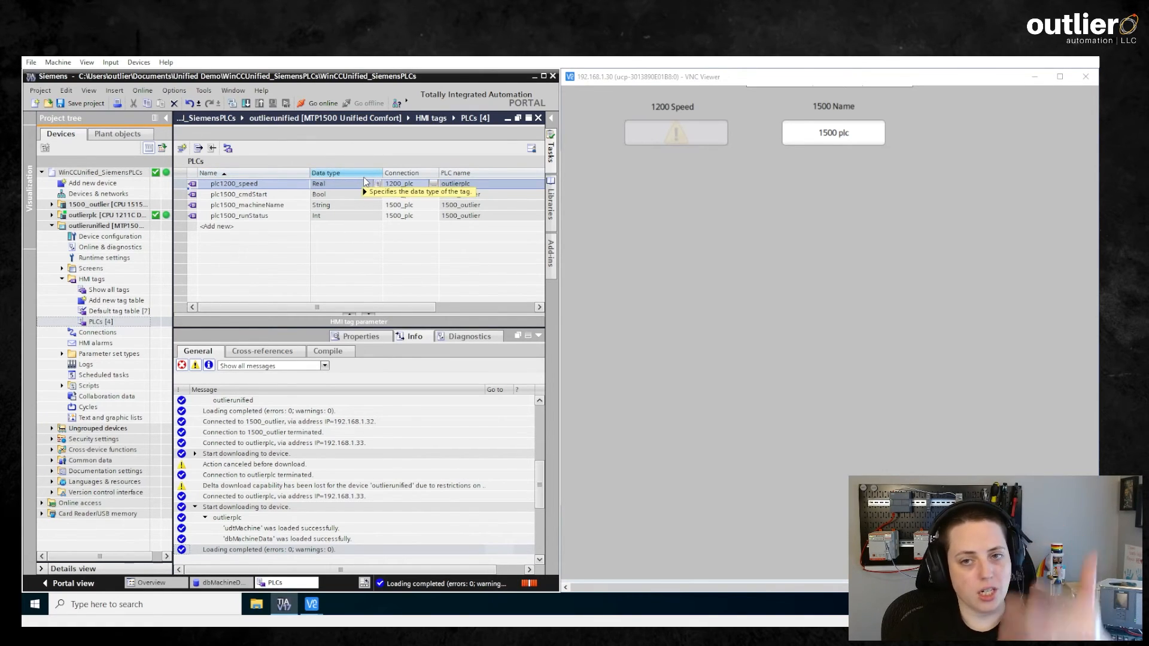
{"action": "left_click", "coordinate": [79, 225]}
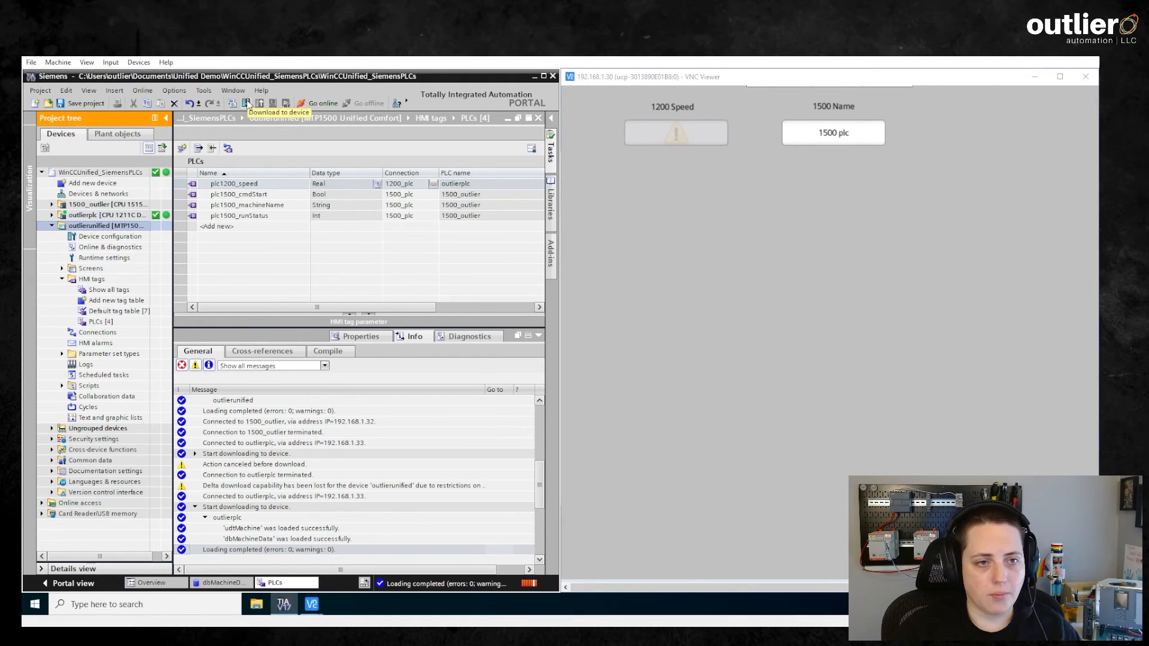
{"action": "left_click", "coordinate": [247, 104]}
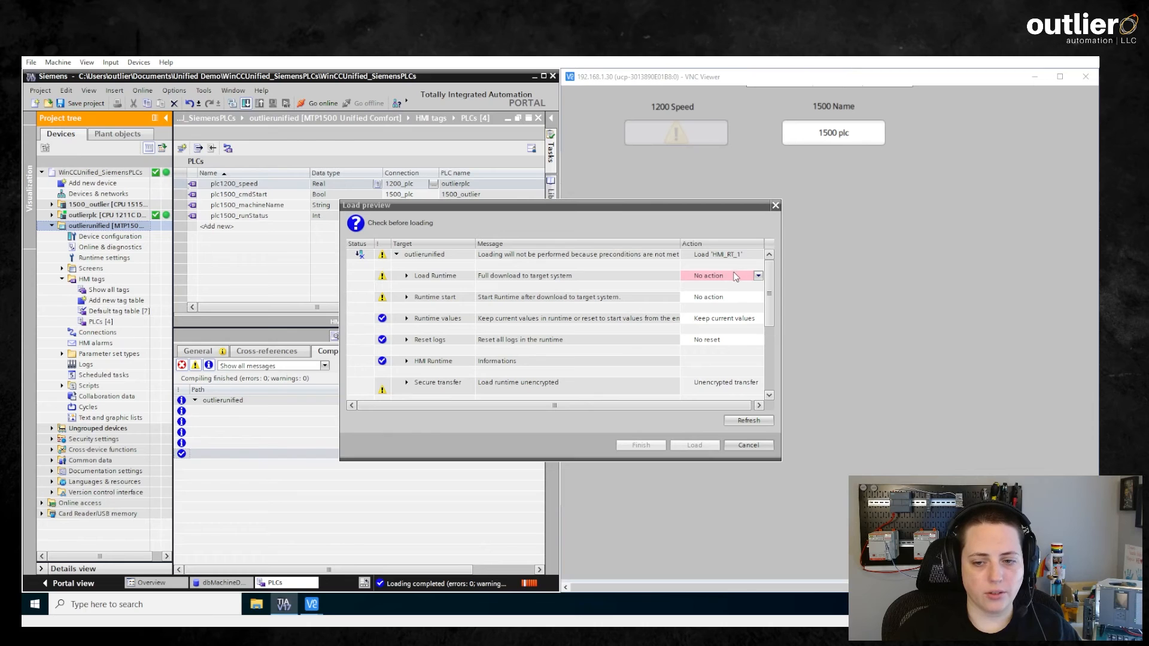
{"action": "left_click", "coordinate": [694, 445]}
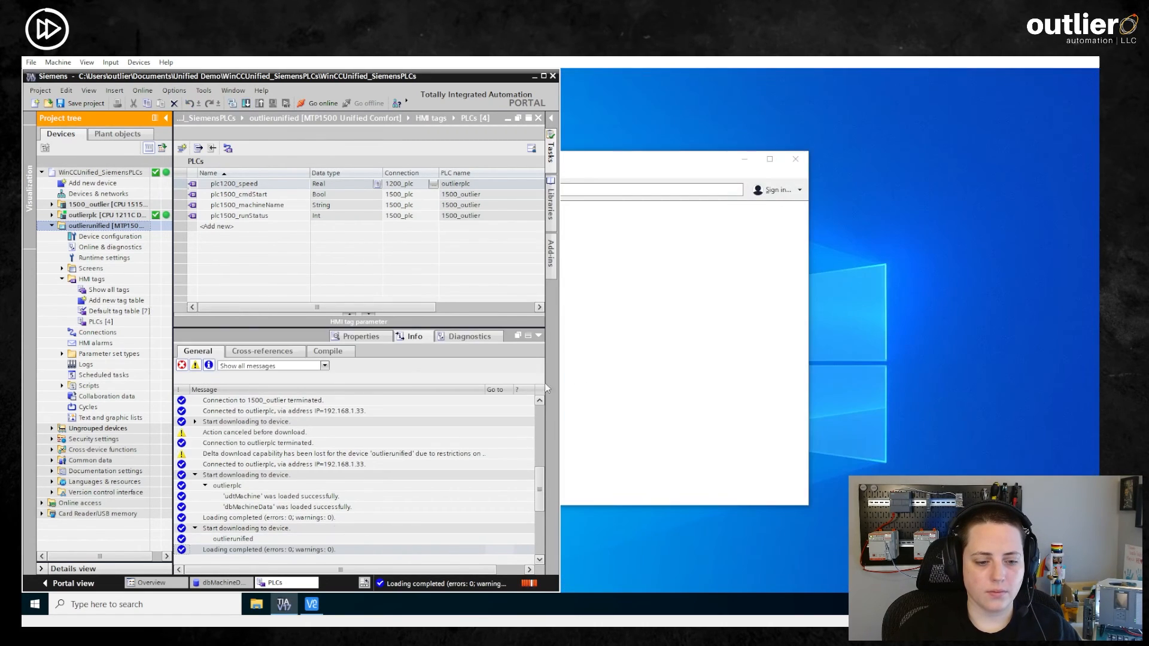
Step: Switch to VNC Viewer, connect to 192.168.1.30 and start the panel's runtime, tiling the session beside TIA Portal
{"action": "mouse_move", "coordinate": [311, 613]}
{"action": "left_click", "coordinate": [307, 555]}
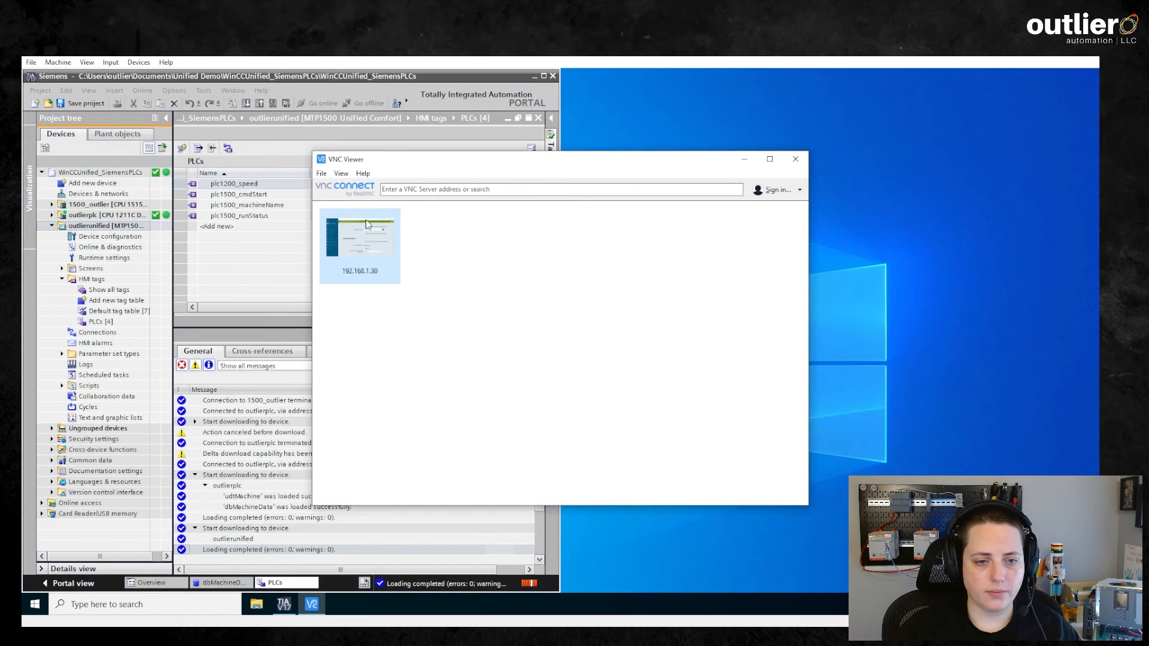
{"action": "double_click", "coordinate": [365, 219]}
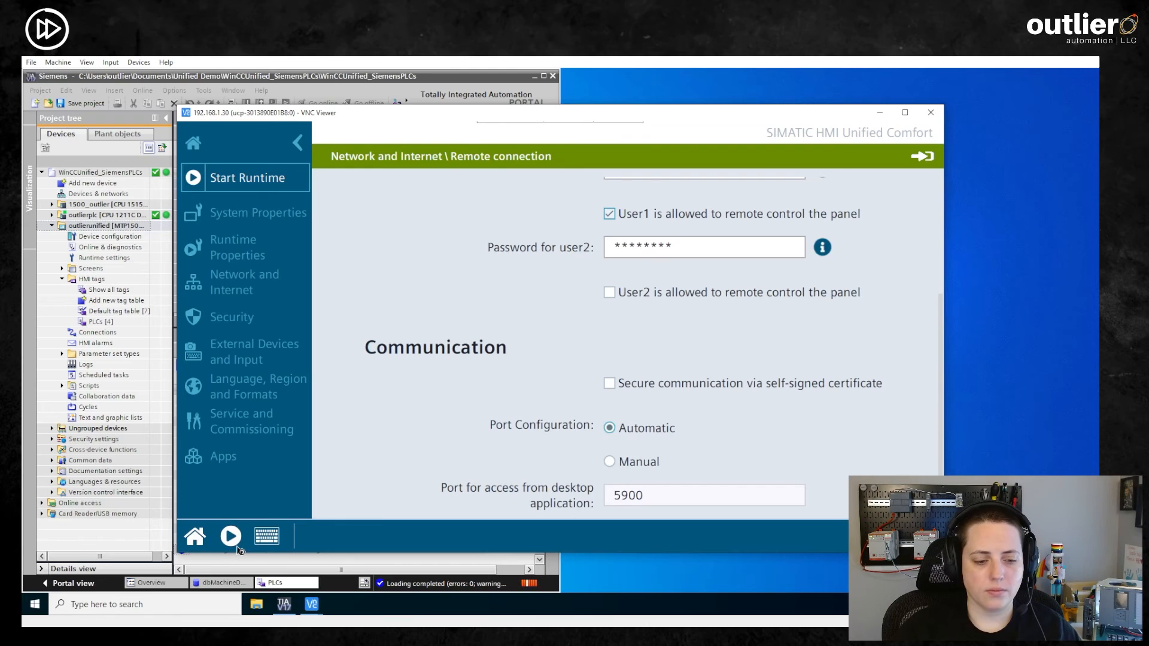
{"action": "left_click", "coordinate": [237, 546]}
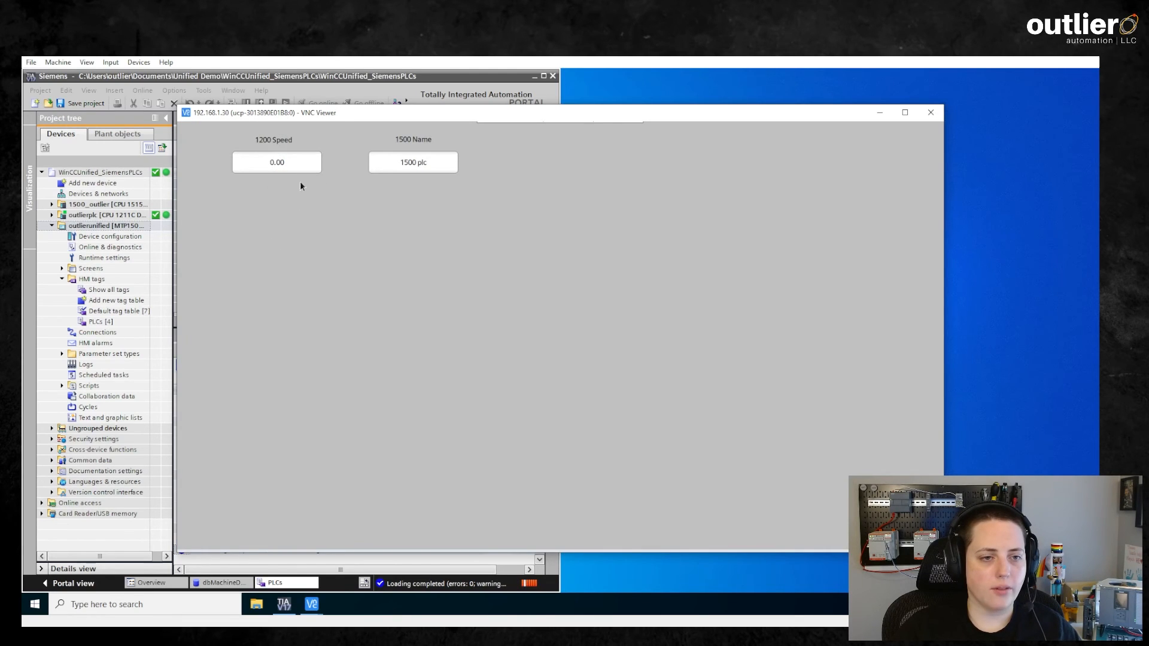
{"action": "left_click_drag", "start_coordinate": [336, 114], "coordinate": [1096, 152]}
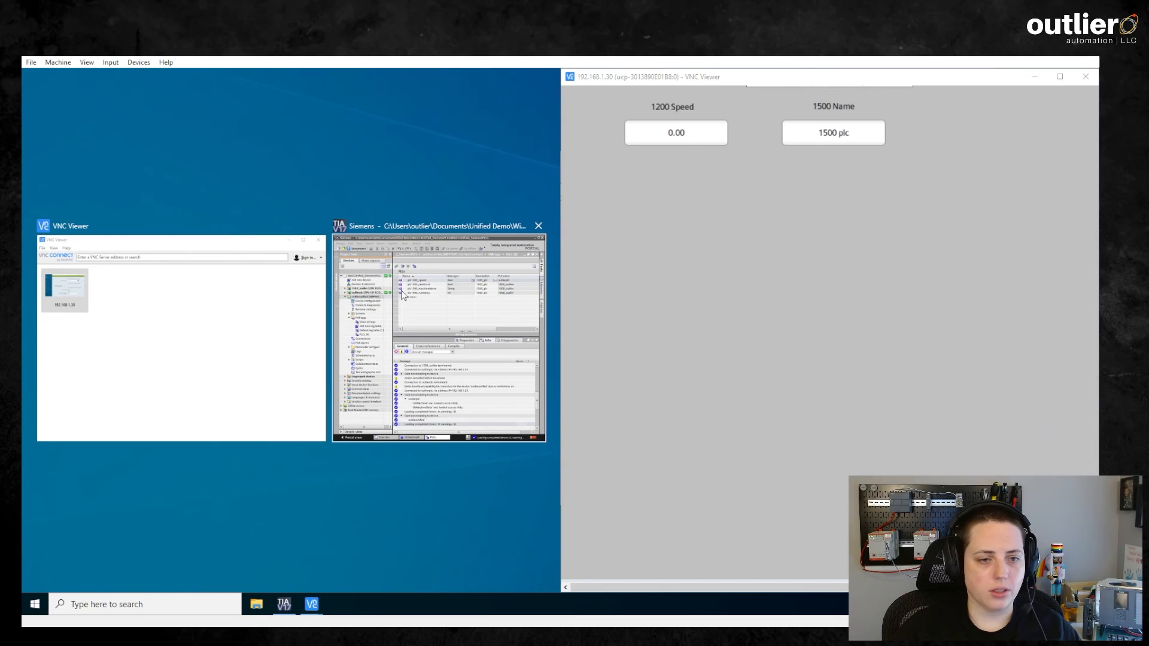
{"action": "left_click", "coordinate": [441, 222]}
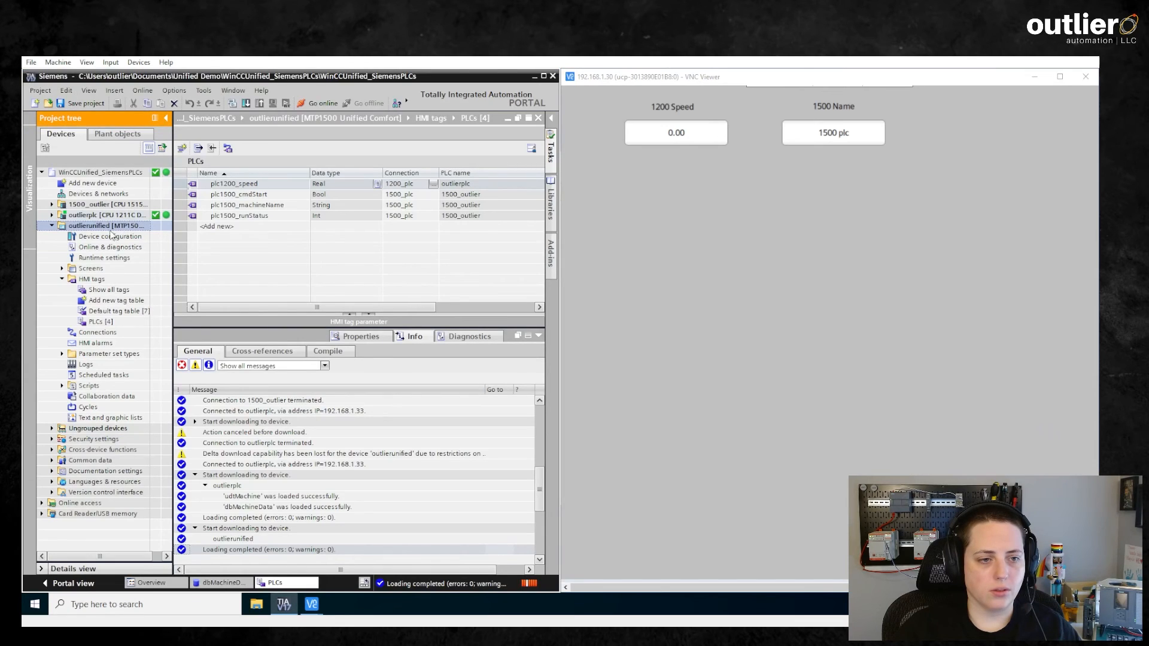
Step: Monitor outlierplc's dbMachineData online and modify the value of Control's Speed to 10.0
{"action": "left_click", "coordinate": [220, 584]}
{"action": "left_click", "coordinate": [255, 148]}
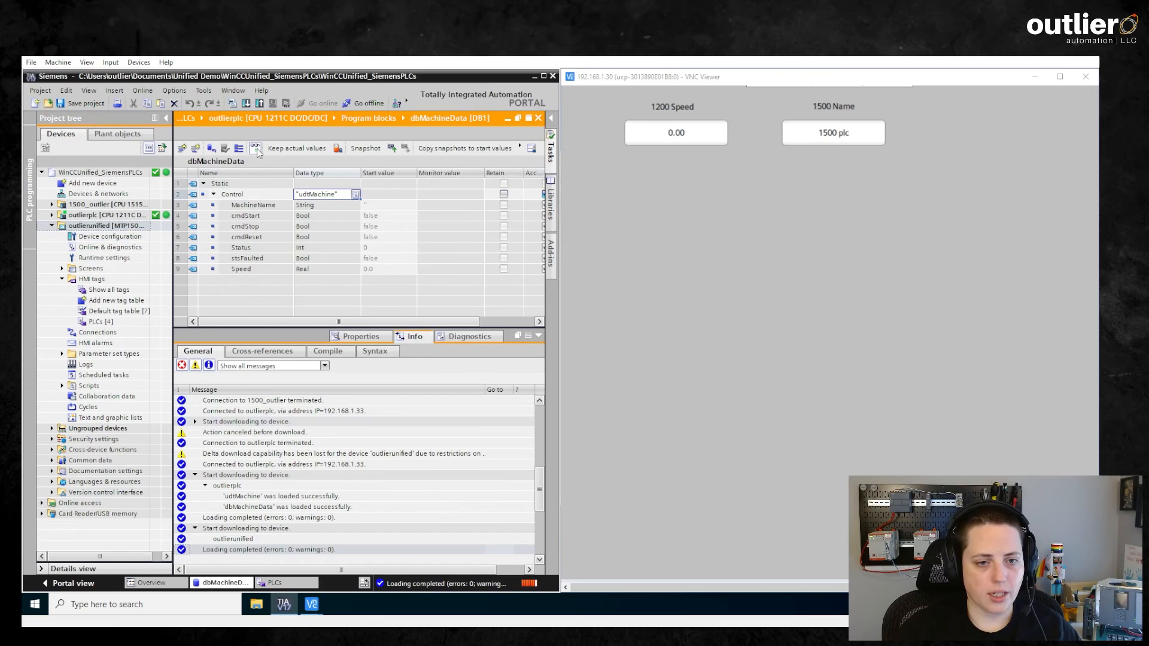
{"action": "double_click", "coordinate": [441, 269]}
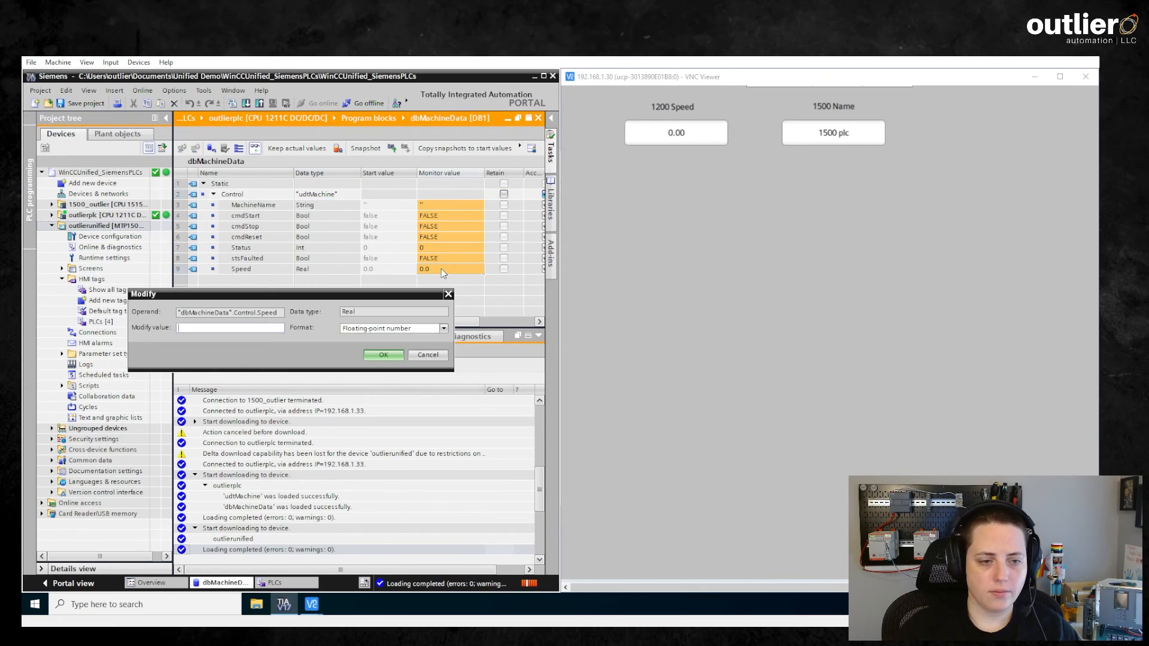
{"action": "type", "text": "10."}
{"action": "key", "text": "Return"}
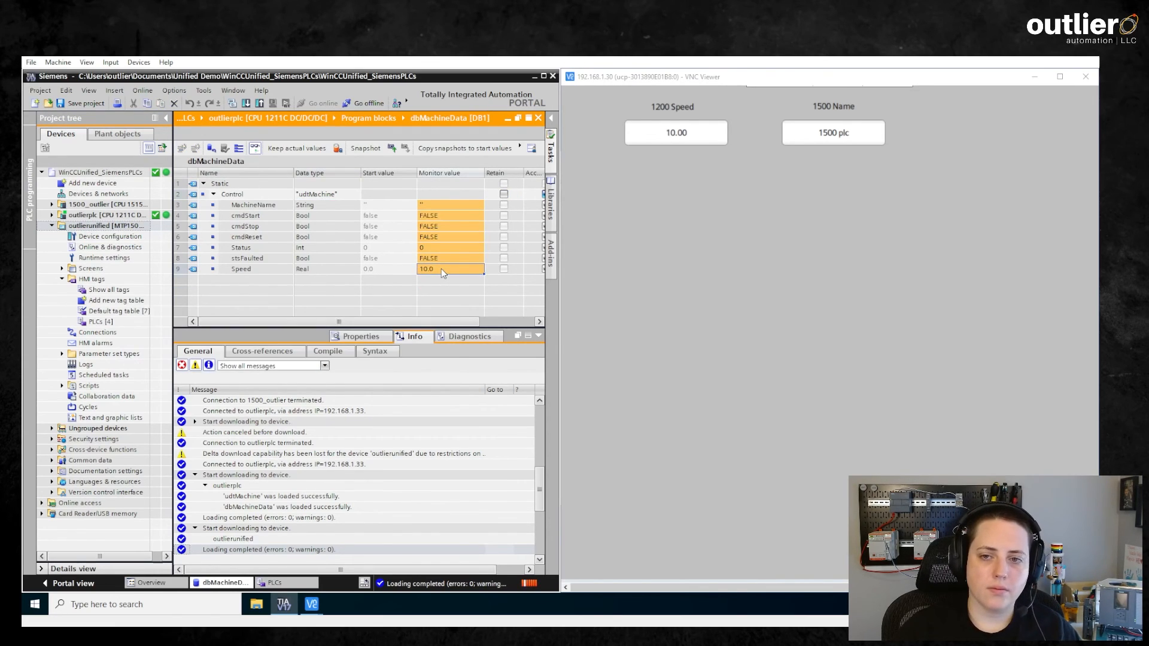